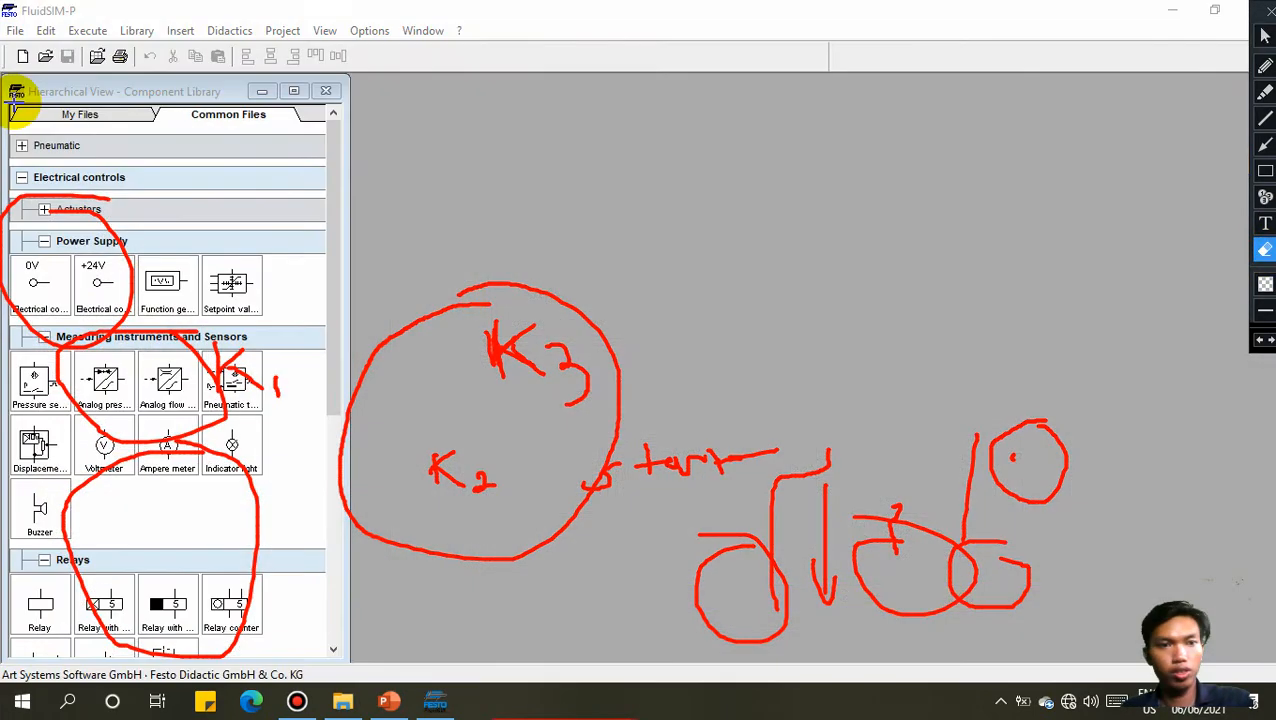
Step: Clear the screen annotations, then create a new circuit diagram with a +24V connection at the upper left and a 0V connection at the lower left
mouse_move(3, 100)
mouse_down()
mouse_move(661, 586)
mouse_move(1142, 656)
mouse_up()
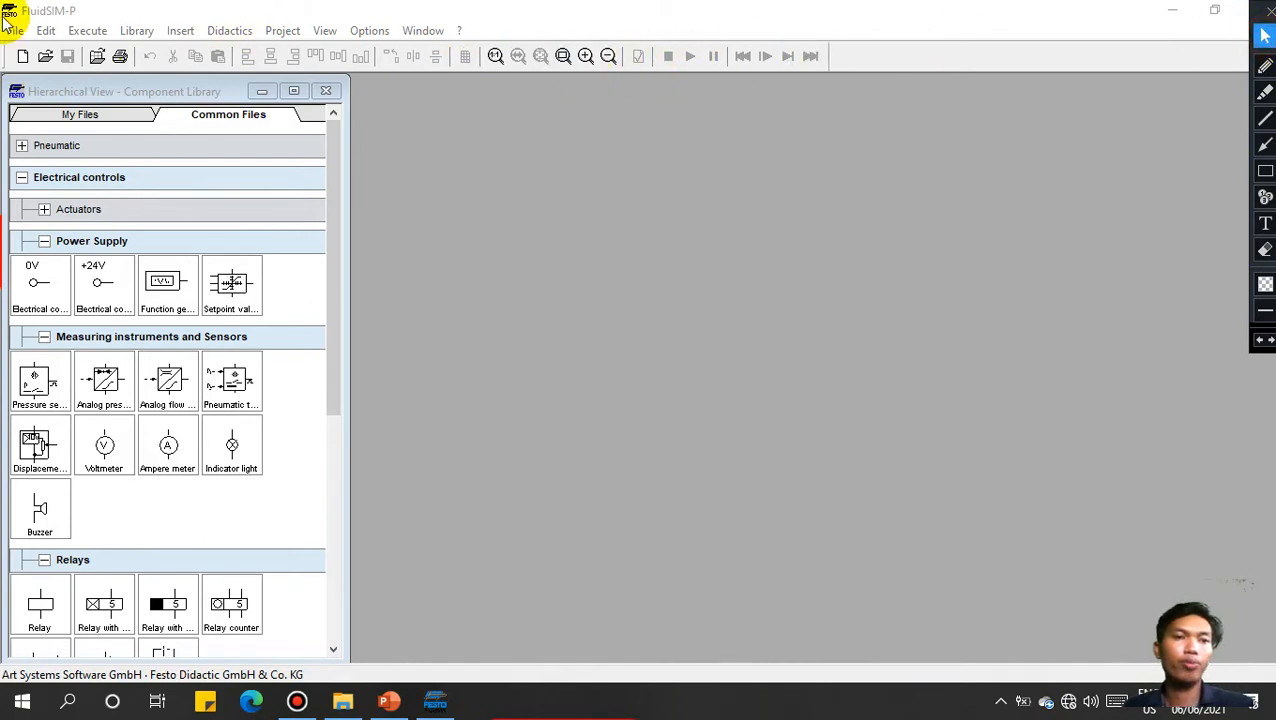
click(22, 56)
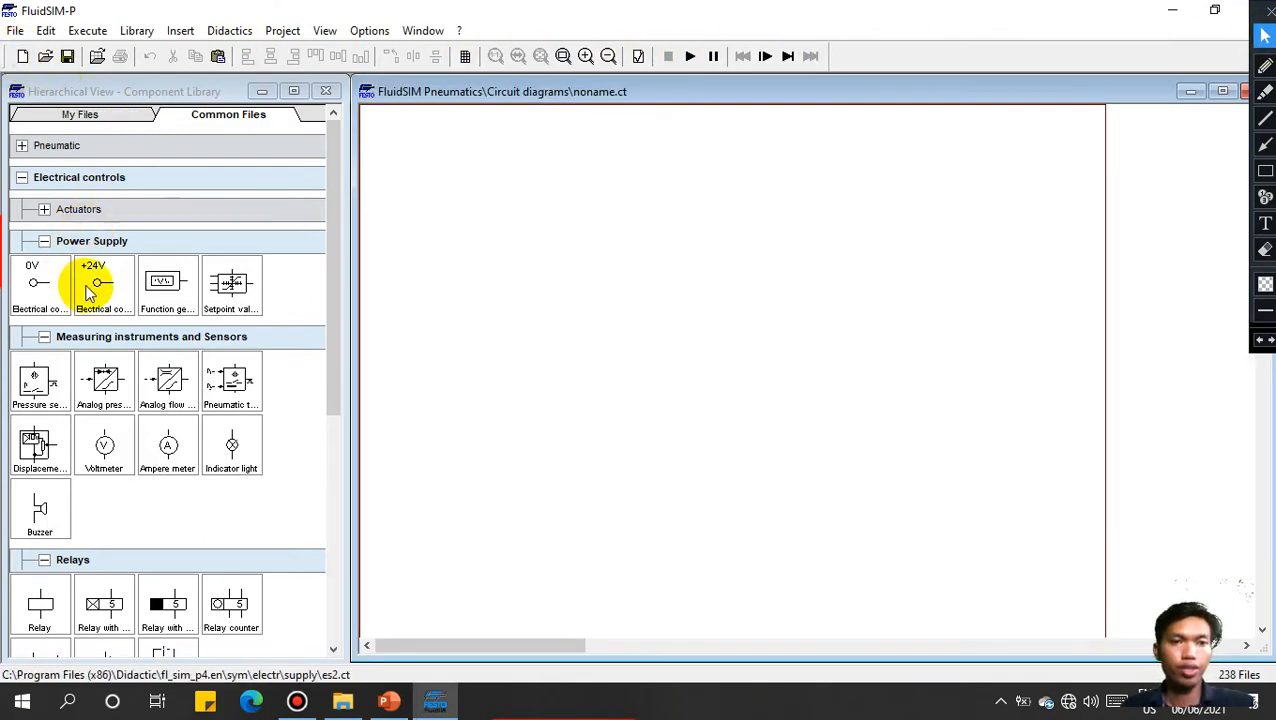
drag(88, 290, 417, 140)
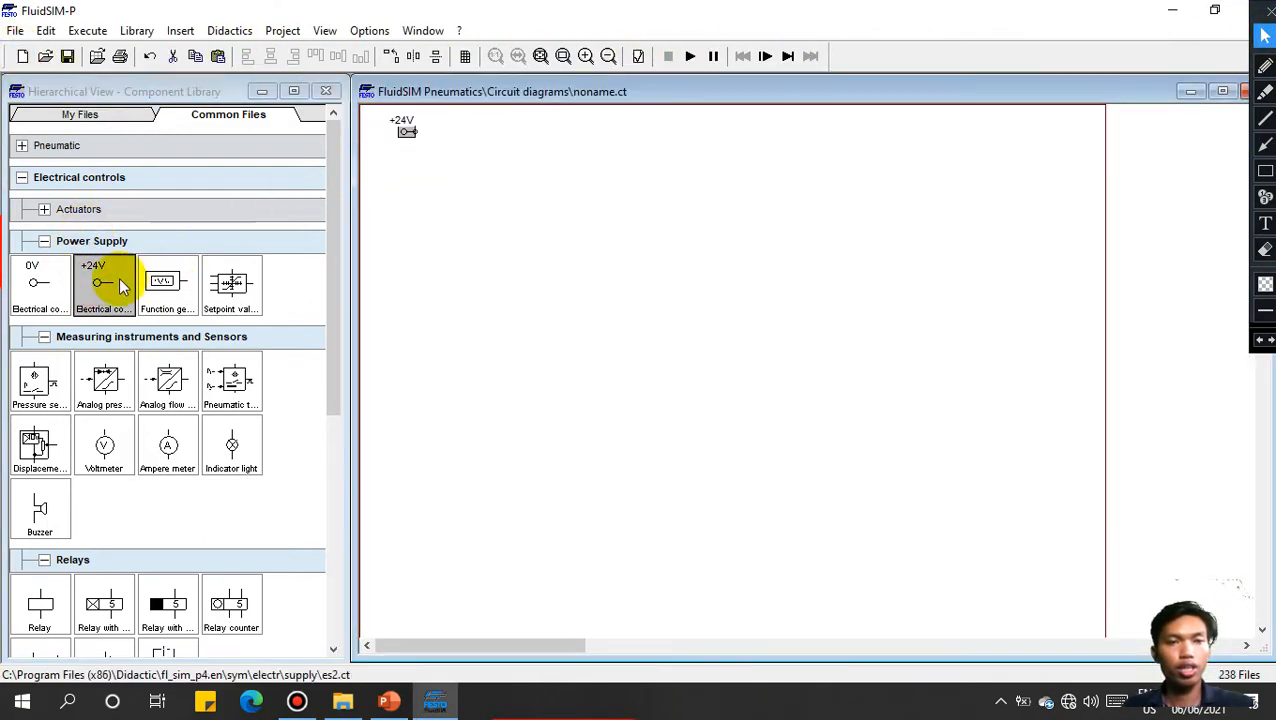
drag(34, 281, 405, 576)
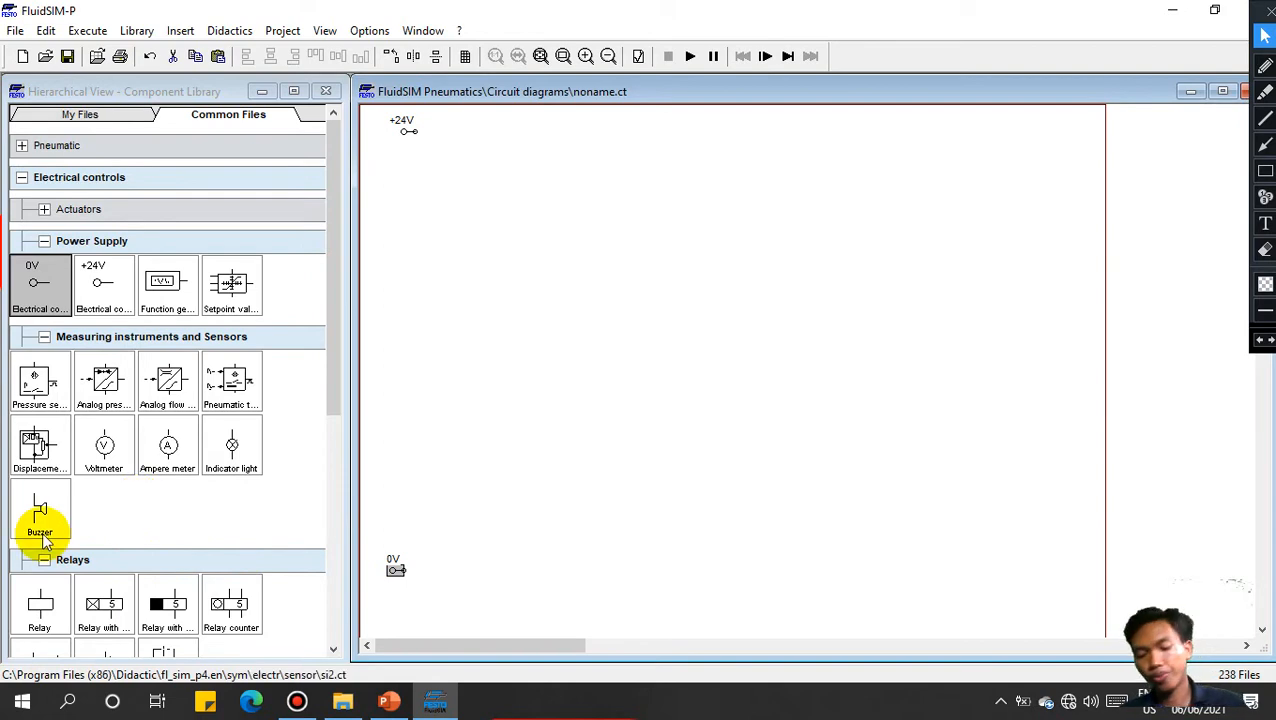
Step: Place a manually operated detent switch (make) near the +24V connection and a detent switch (break) directly below it
click(44, 336)
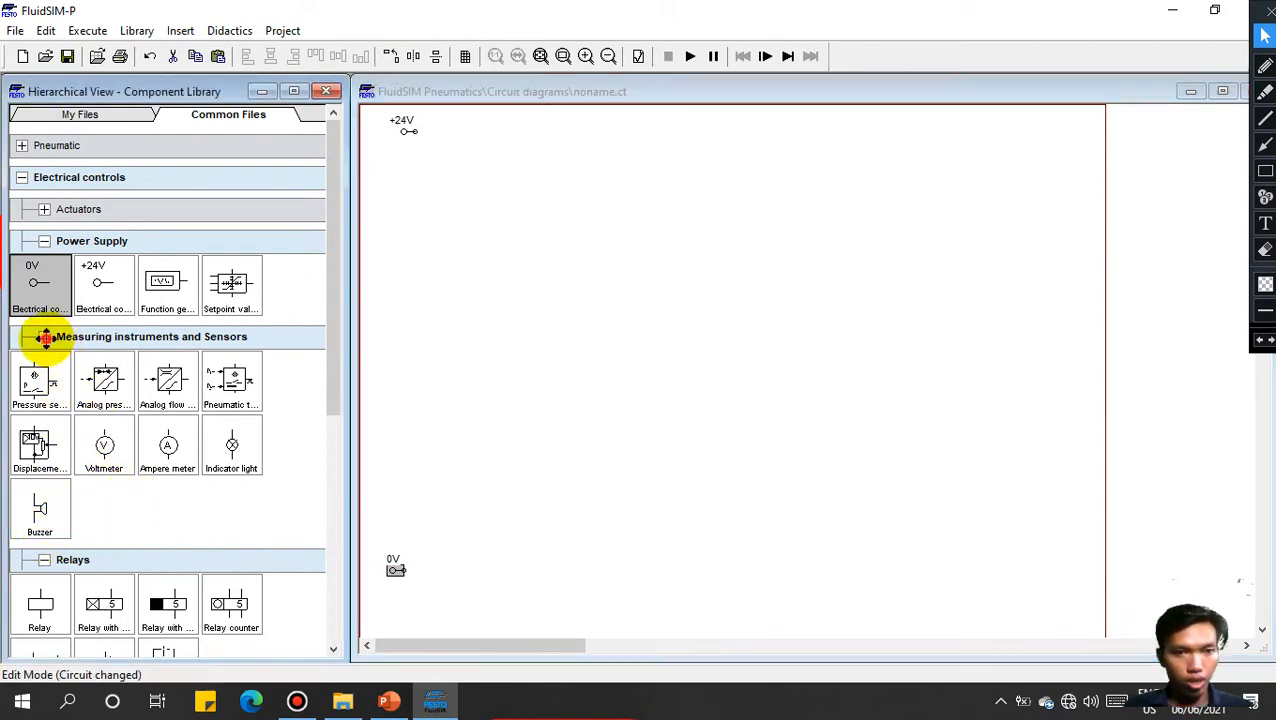
click(44, 368)
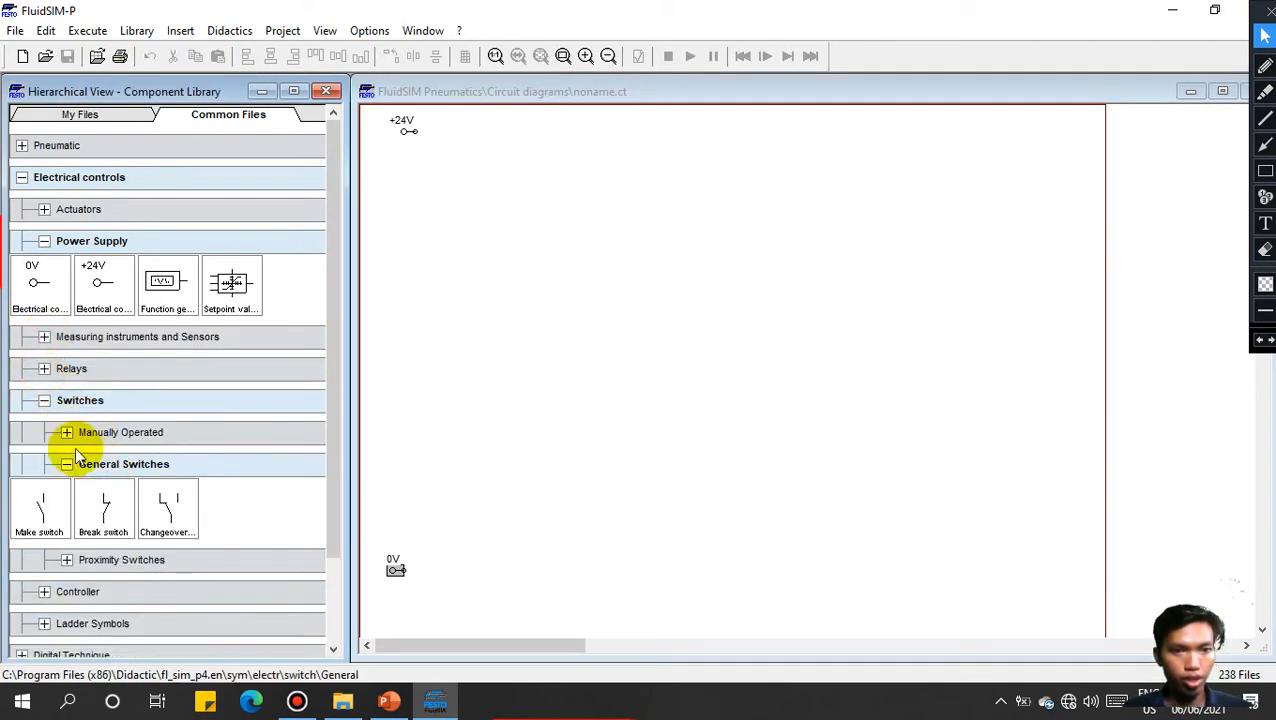
click(64, 432)
click(235, 483)
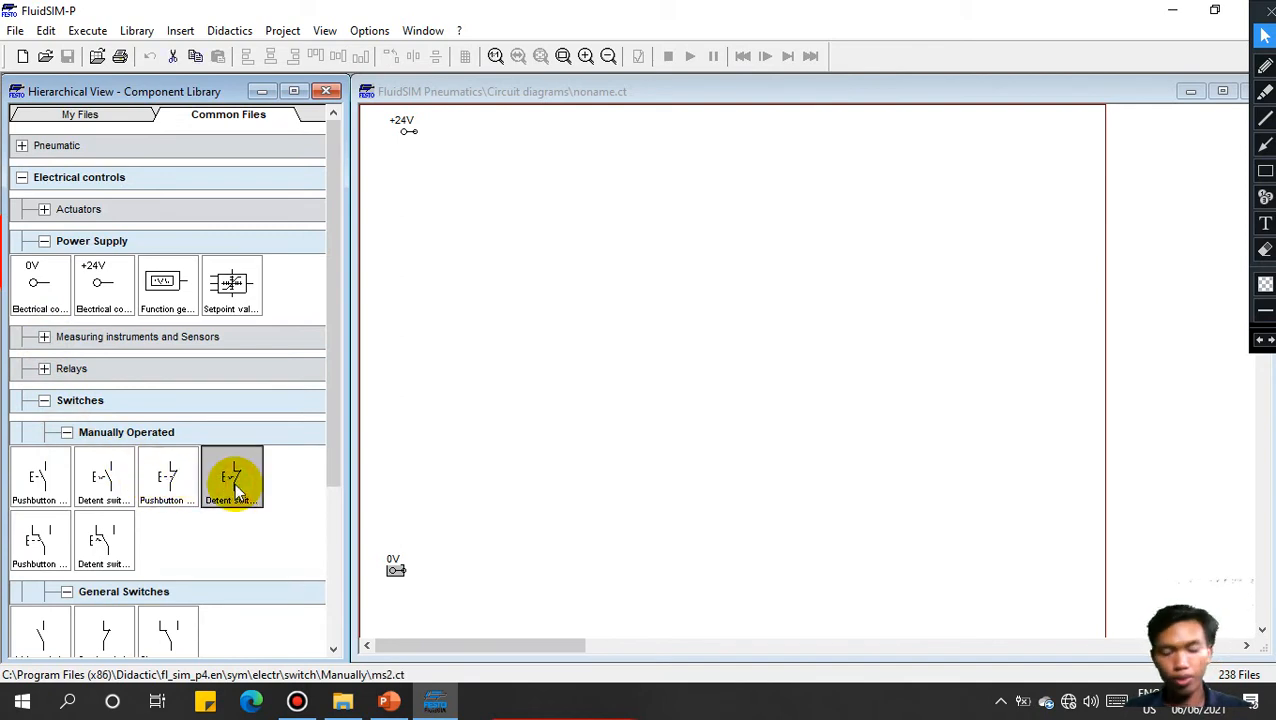
click(170, 476)
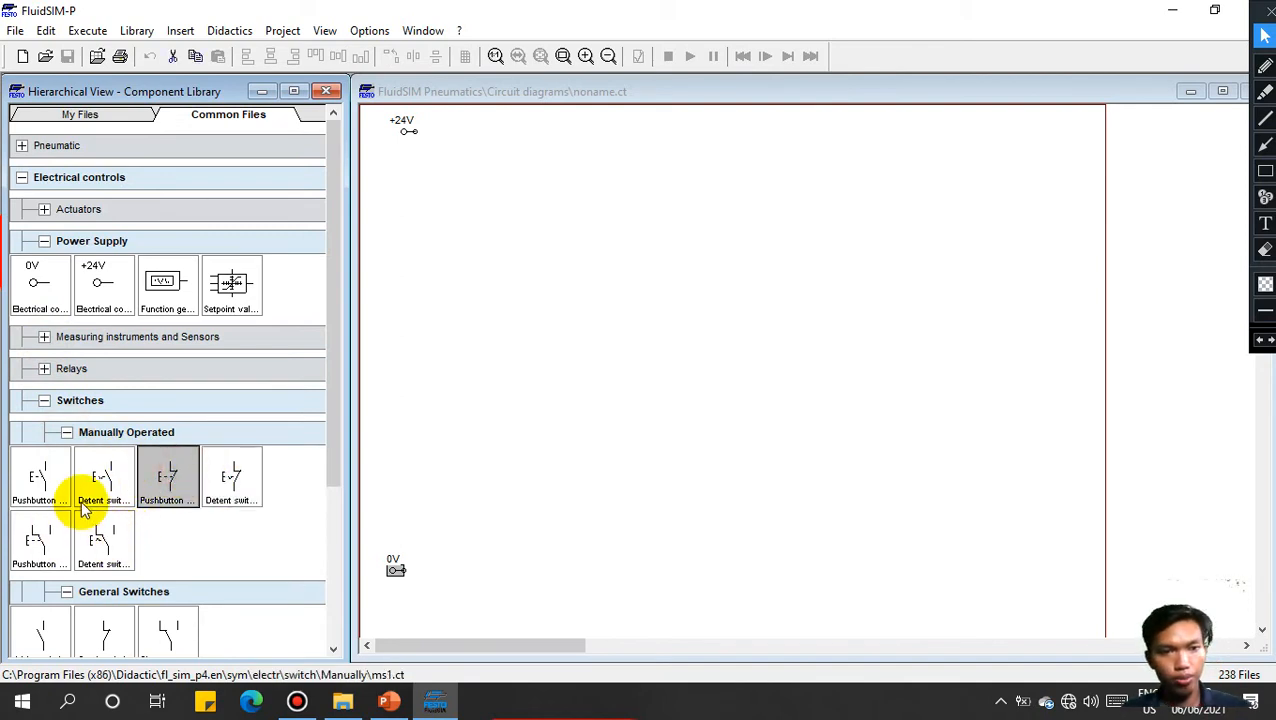
drag(97, 475, 460, 167)
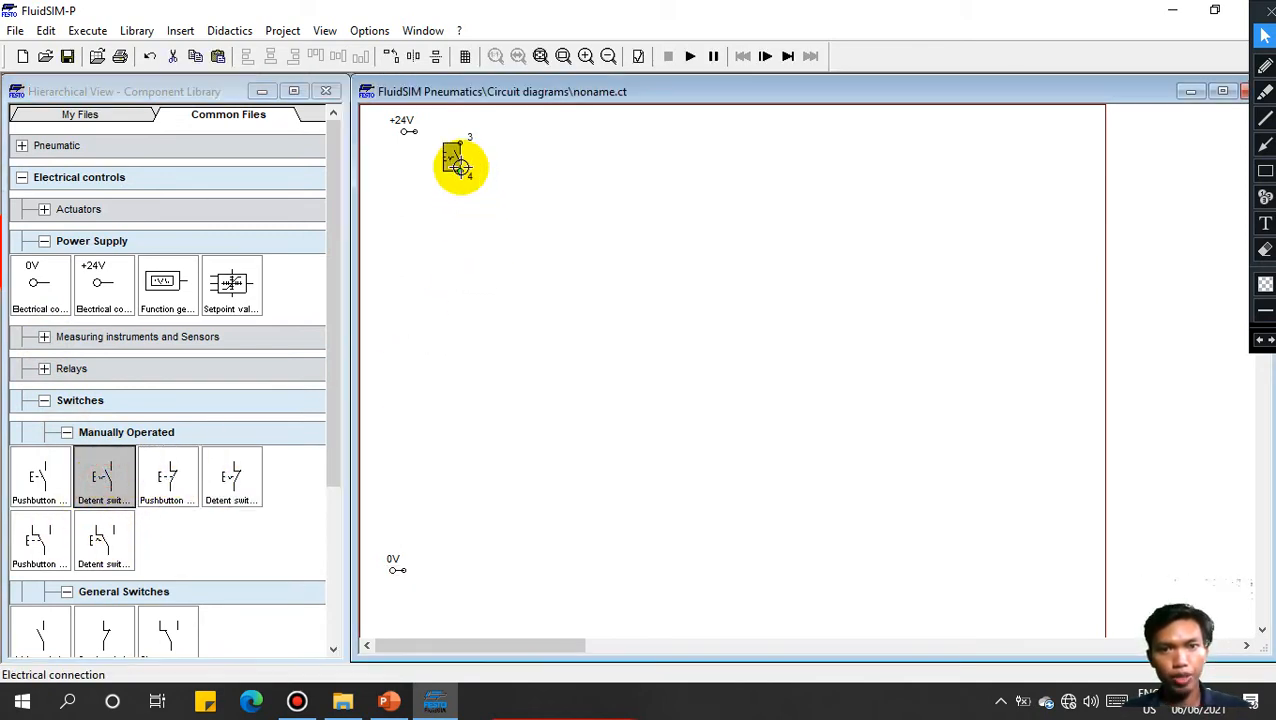
click(233, 475)
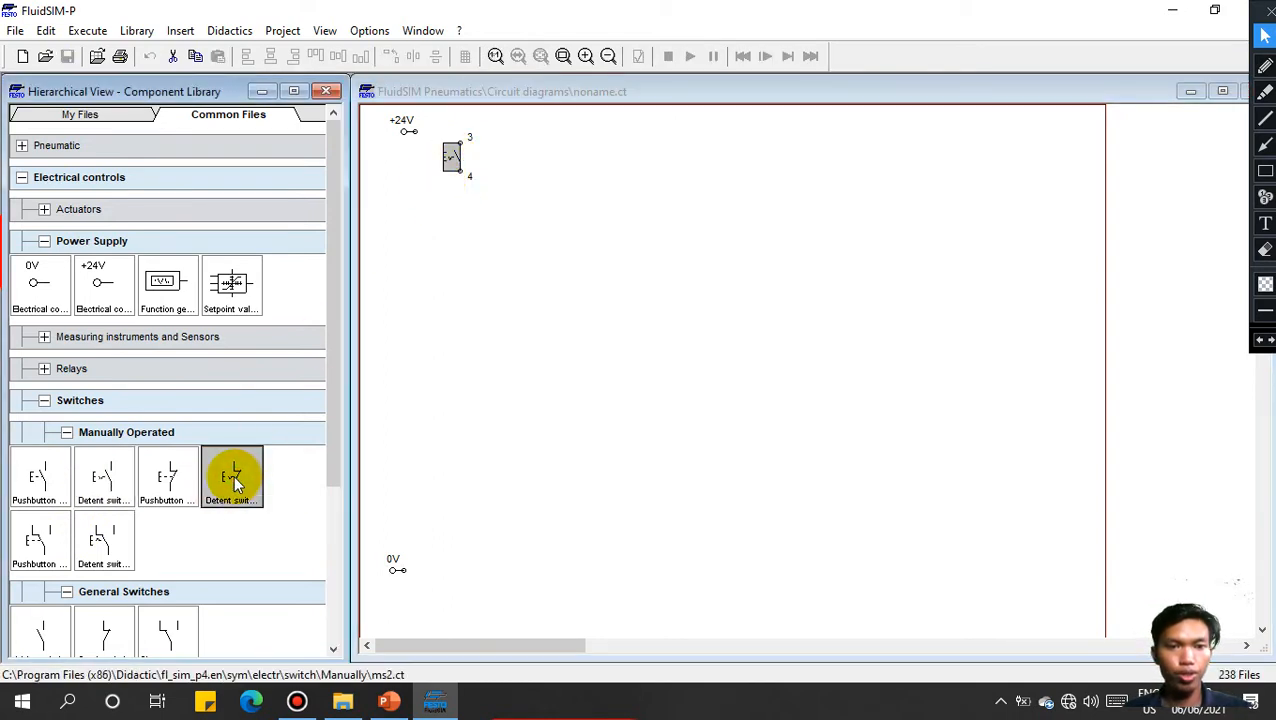
drag(233, 475, 452, 200)
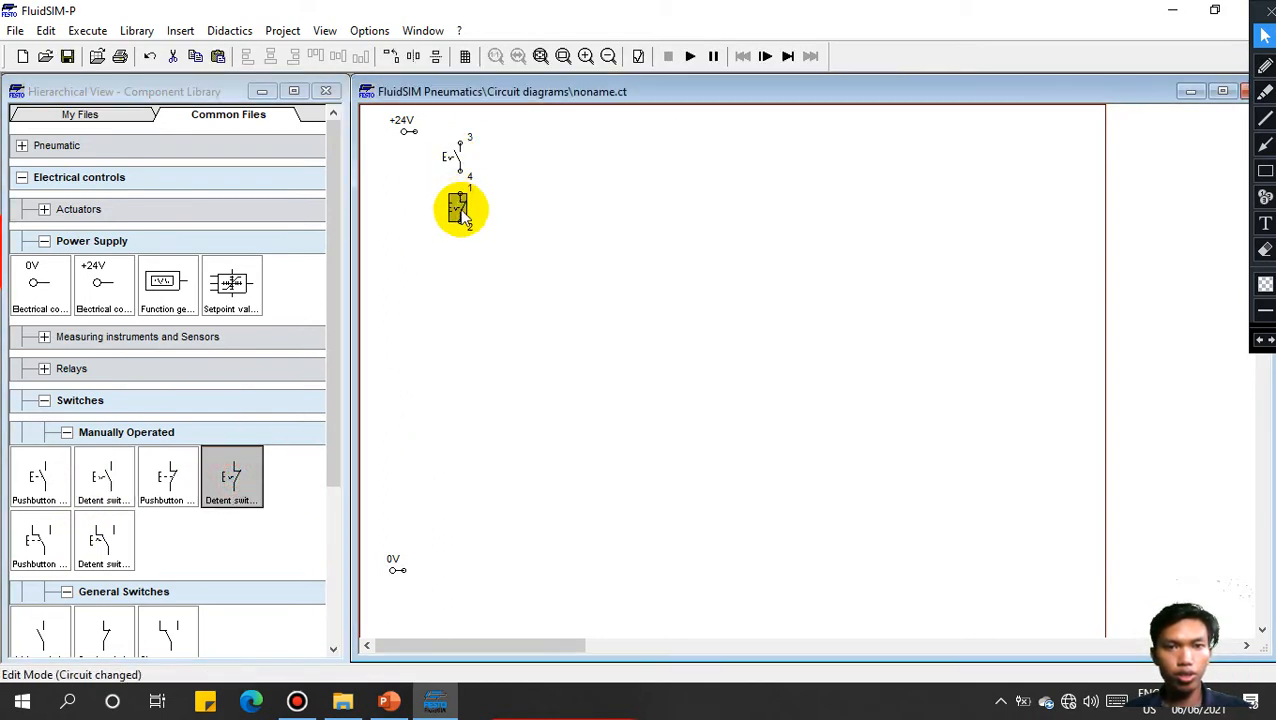
Step: Add a pushbutton (break) below the two detent switches and a pushbutton (make) beneath it in the same column
drag(165, 474, 458, 260)
click(456, 258)
click(506, 284)
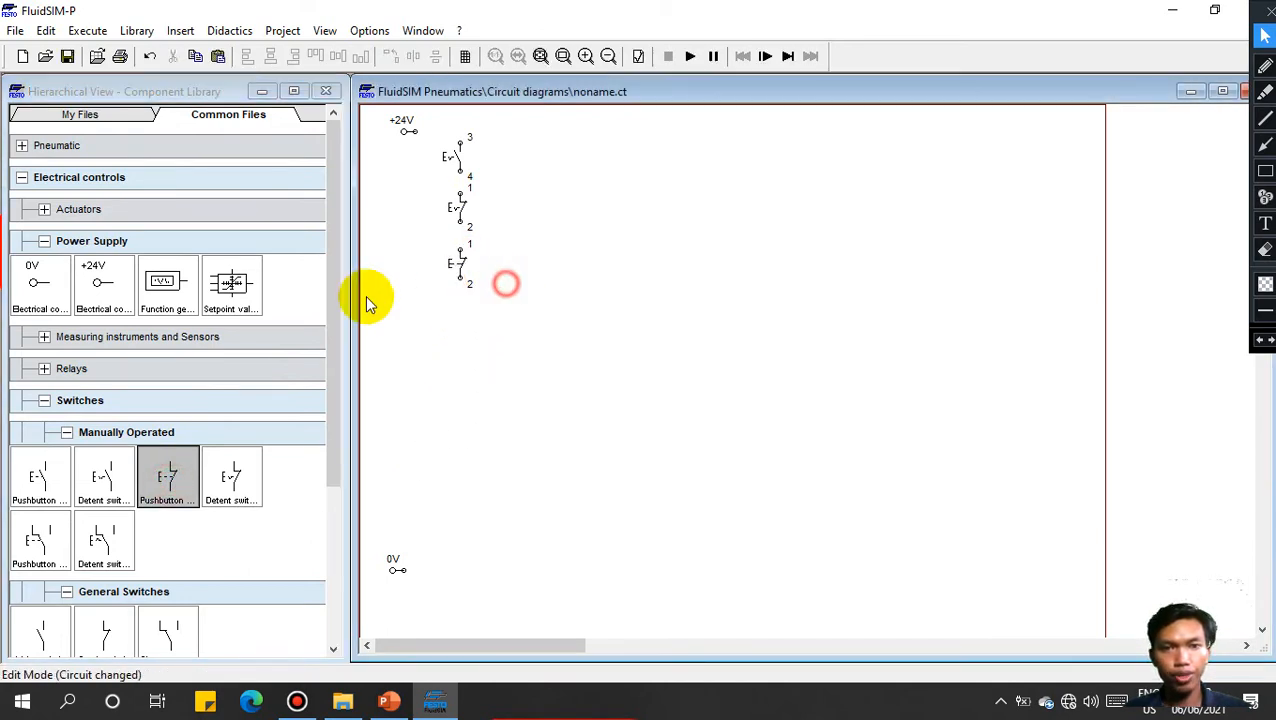
drag(40, 472, 456, 324)
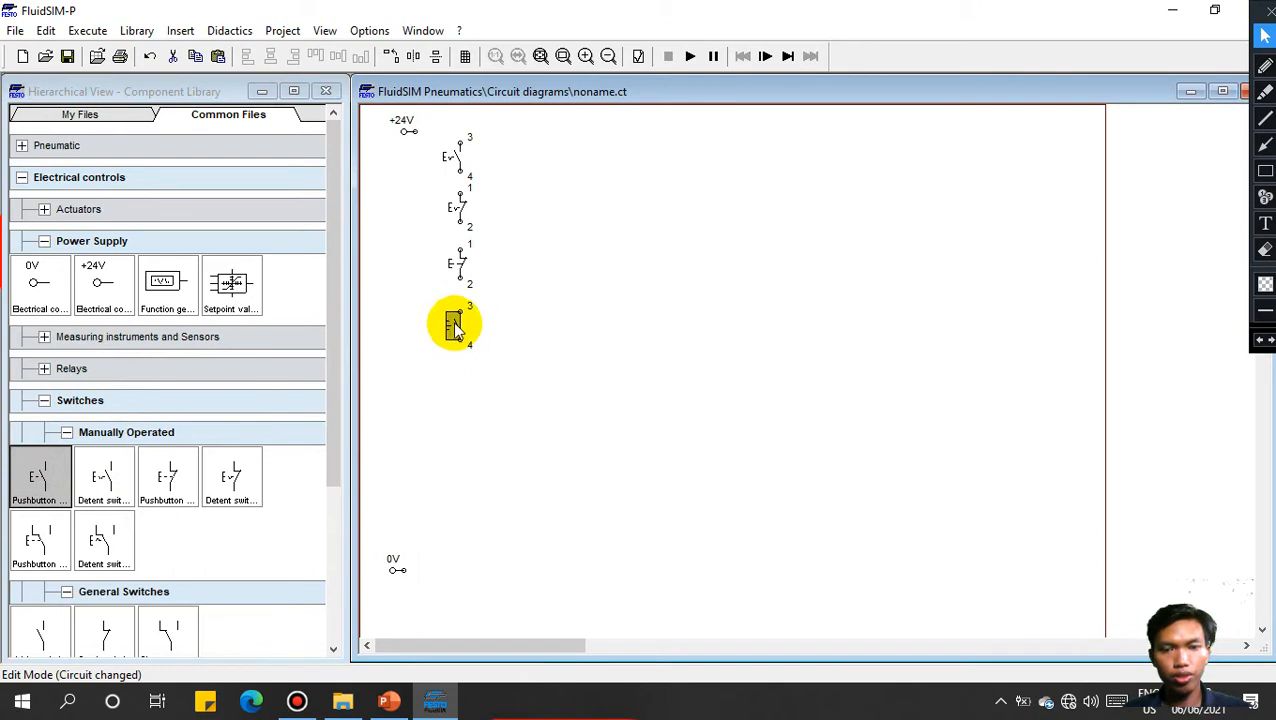
click(572, 334)
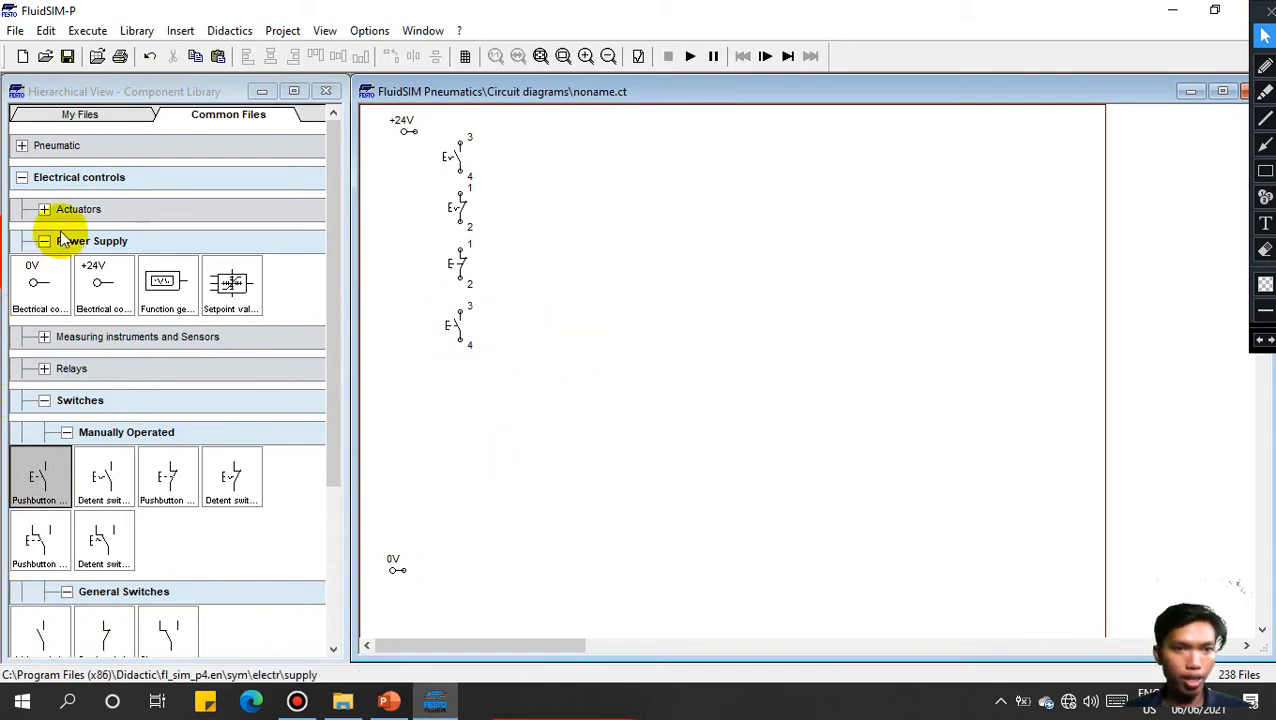
Step: Place a relay coil below the switch column, slightly above and to the right of the 0V connection
click(45, 367)
click(42, 408)
click(44, 241)
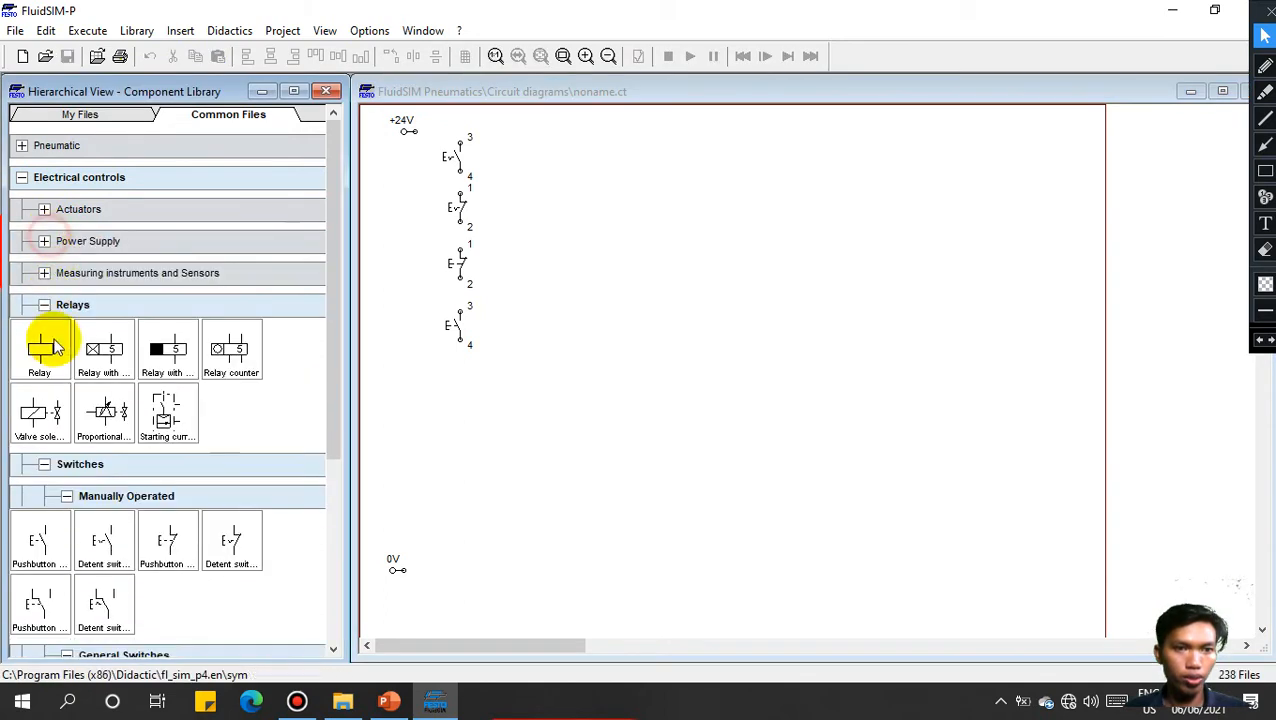
drag(42, 345, 453, 522)
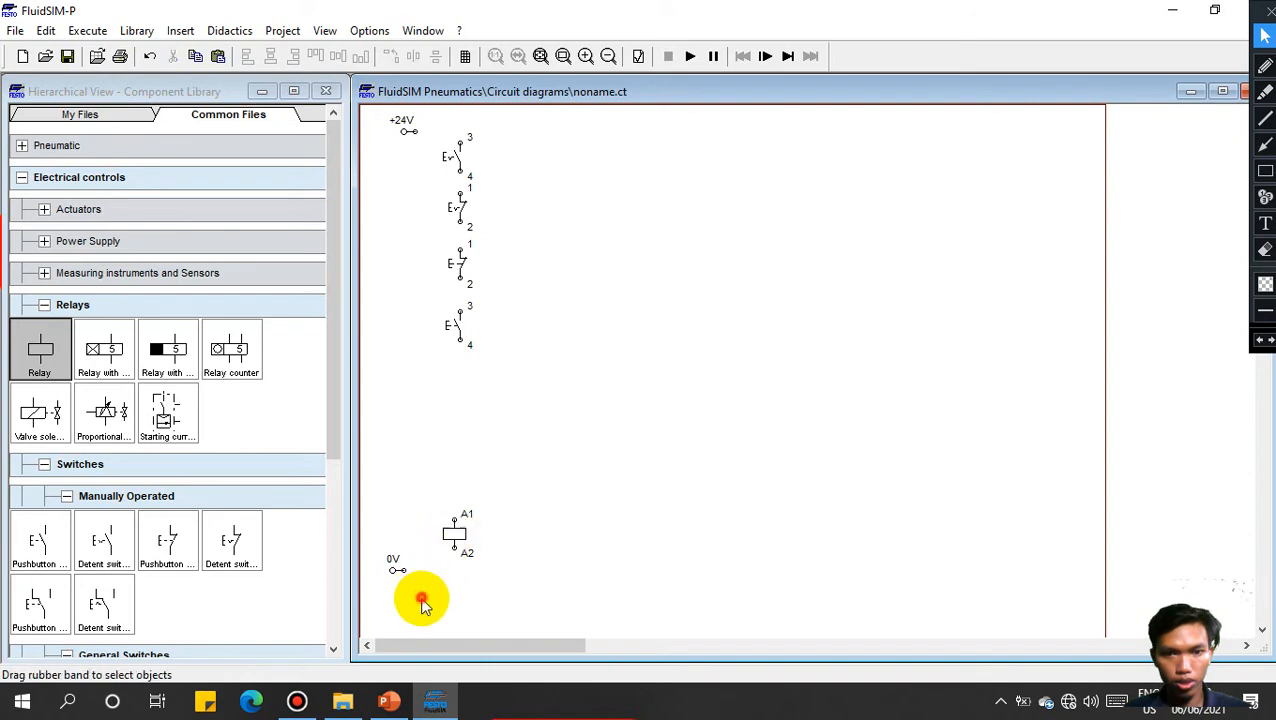
Step: Wire 0V to the relay's A2 terminal, +24V to the first detent switch, and the four switches in series
drag(400, 570, 454, 552)
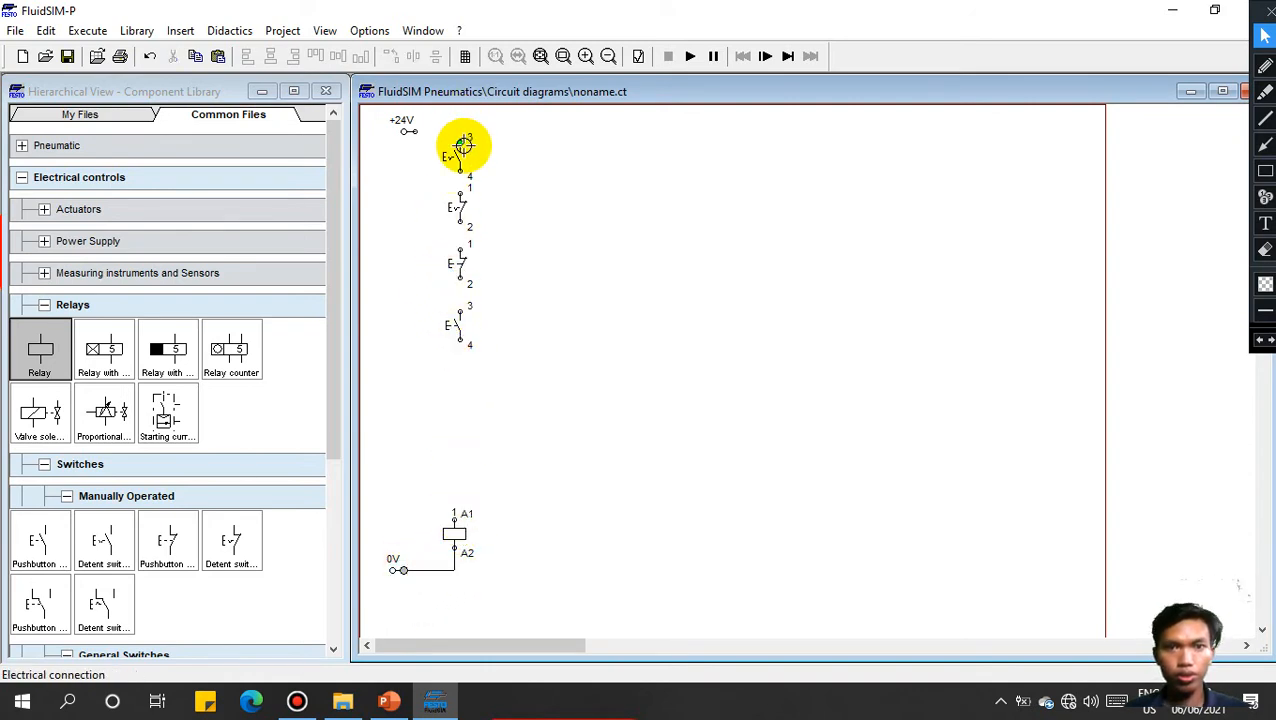
drag(461, 144, 418, 131)
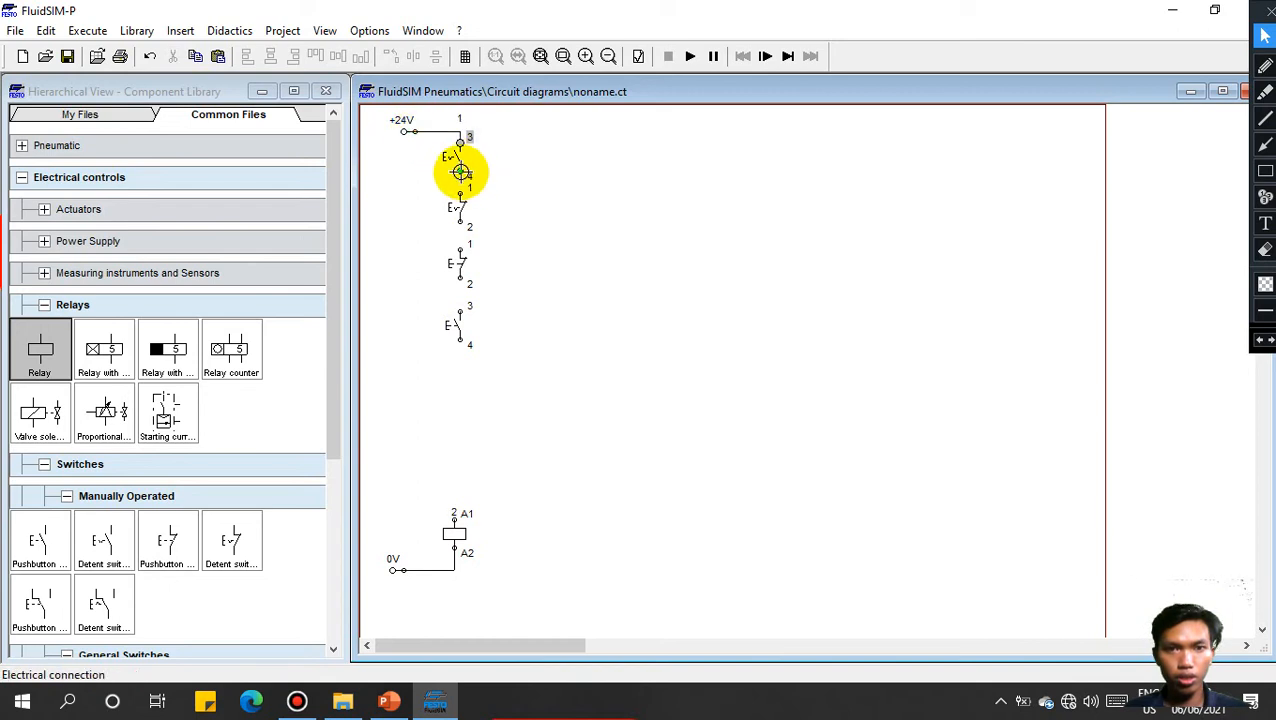
drag(459, 171, 460, 307)
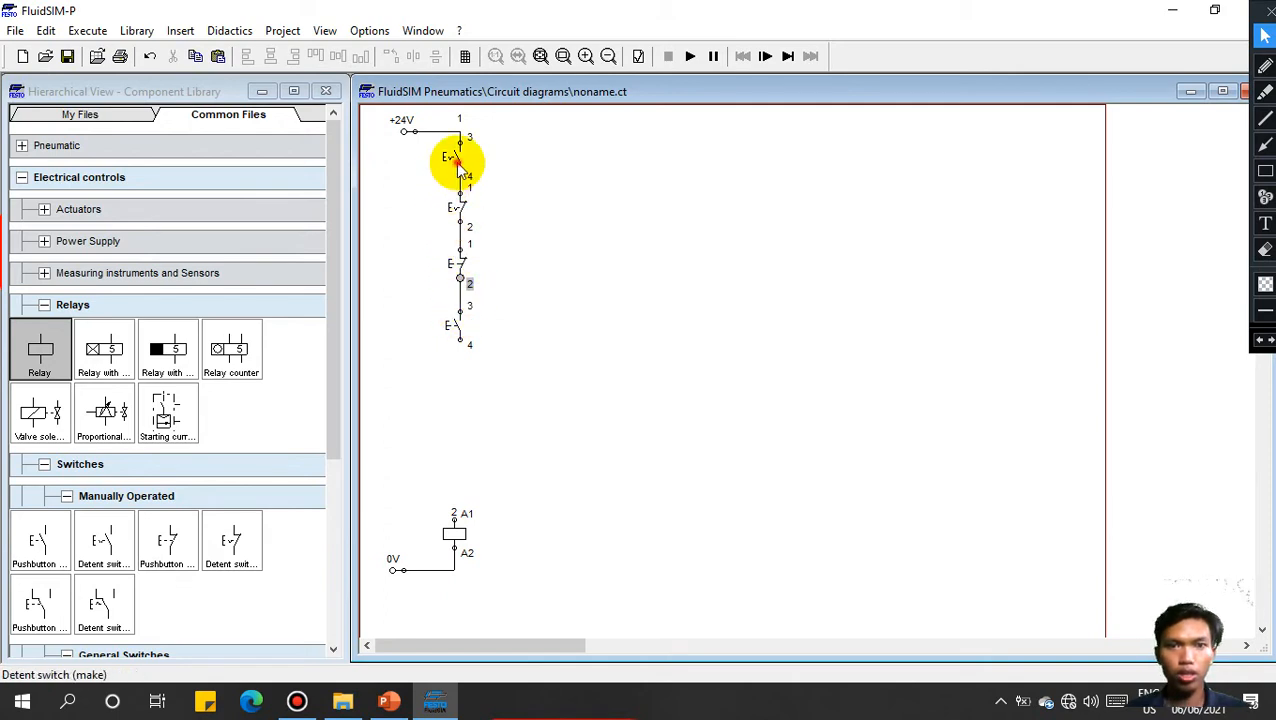
Step: Label the detent switch (make) MCB and the detent switch (break) OL
double_click(454, 158)
text(MCB)
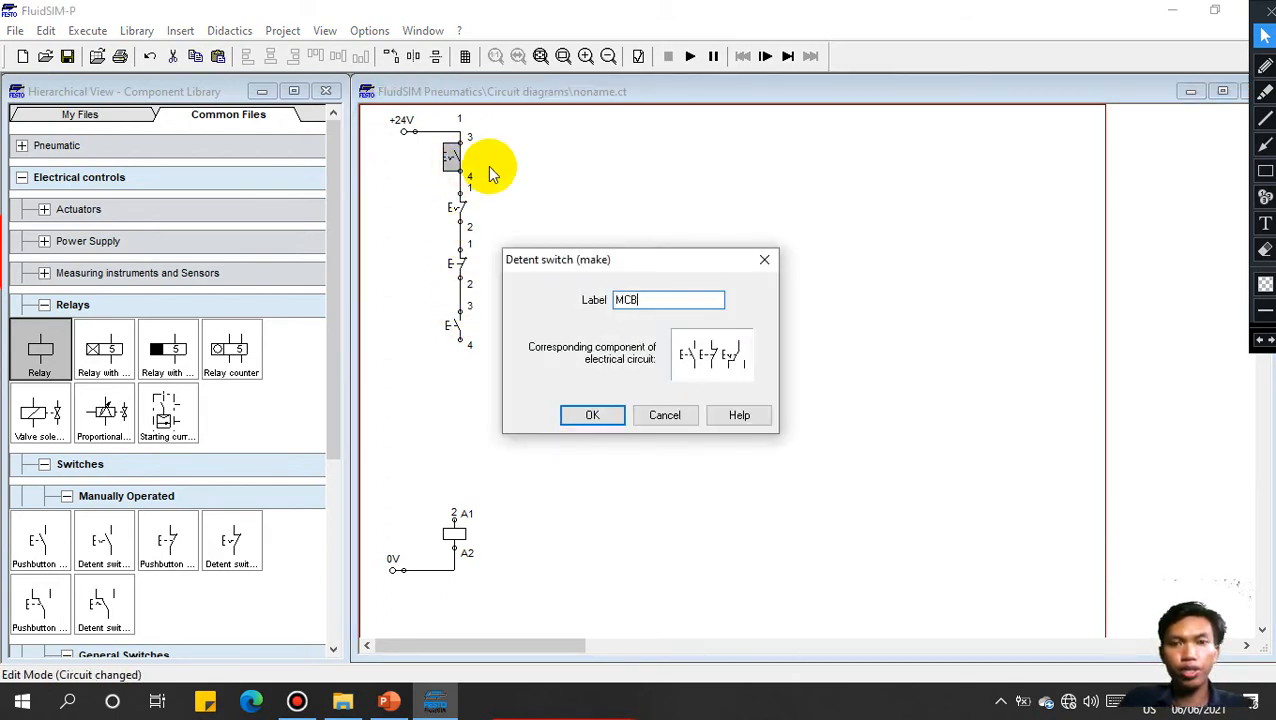
key(Return)
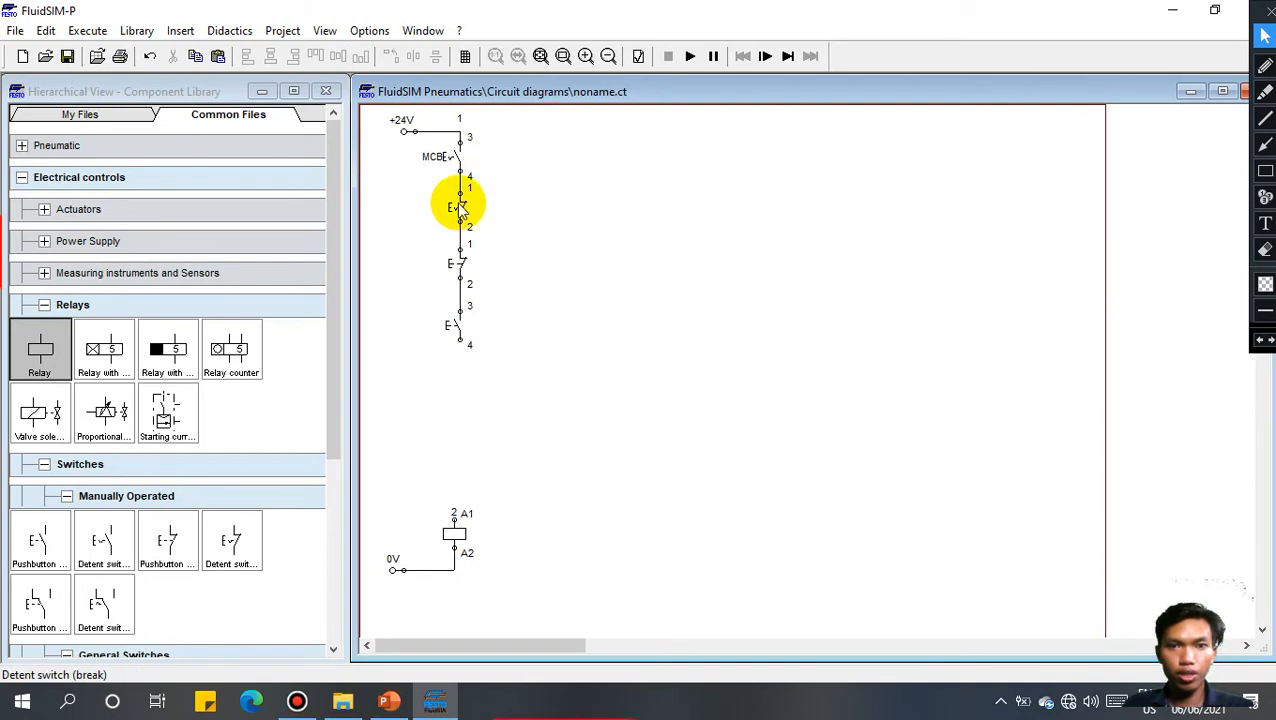
double_click(457, 208)
text(OL)
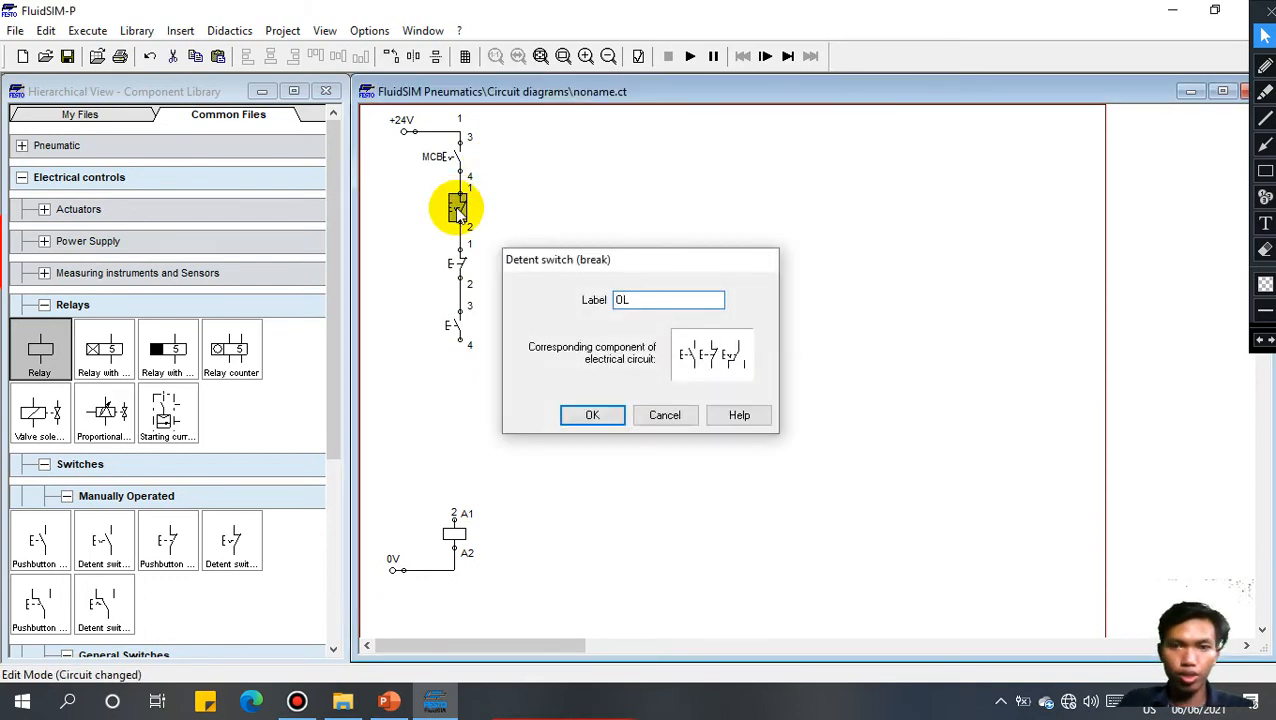
key(Return)
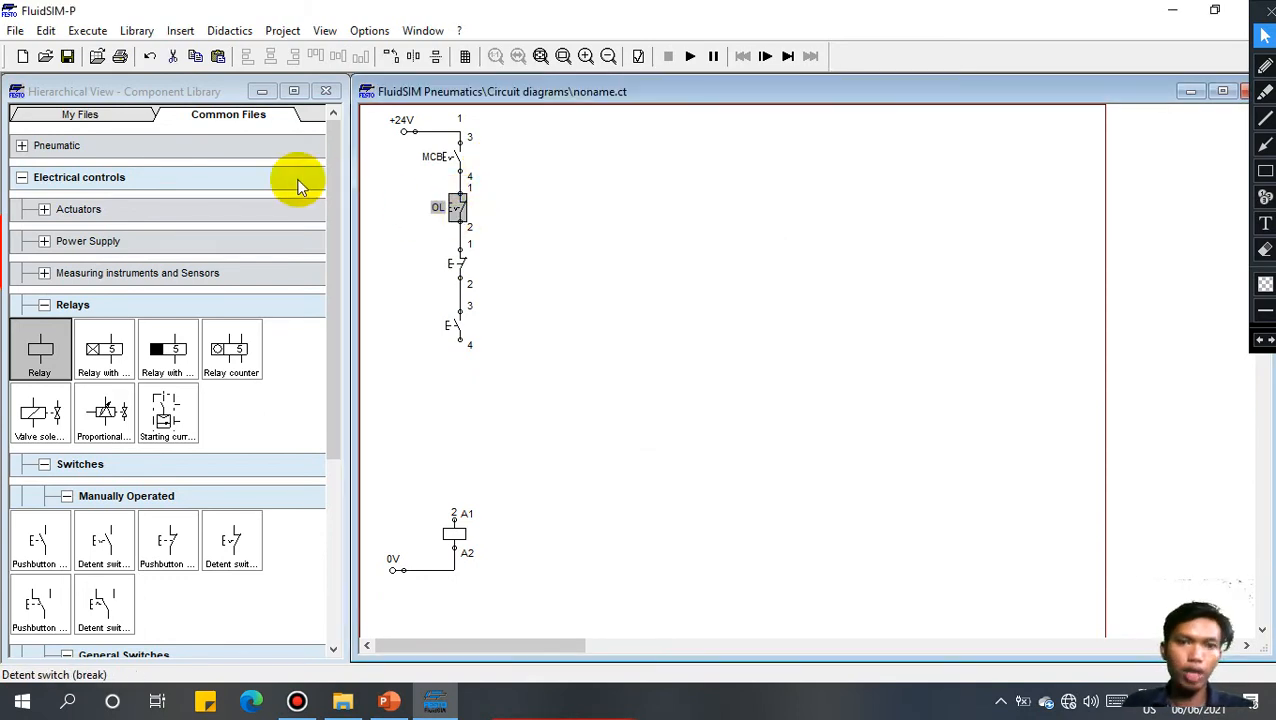
Step: Label the pushbutton (break) S1 and the pushbutton (make) S2
double_click(455, 275)
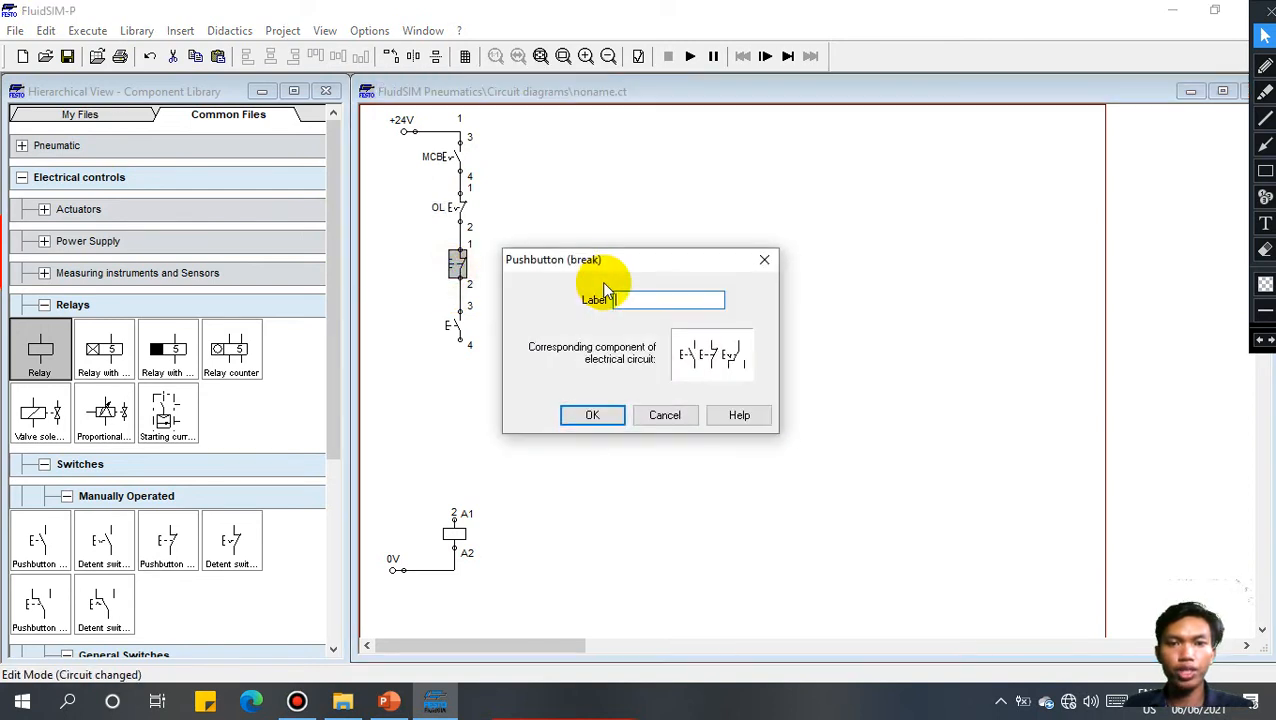
text(S1)
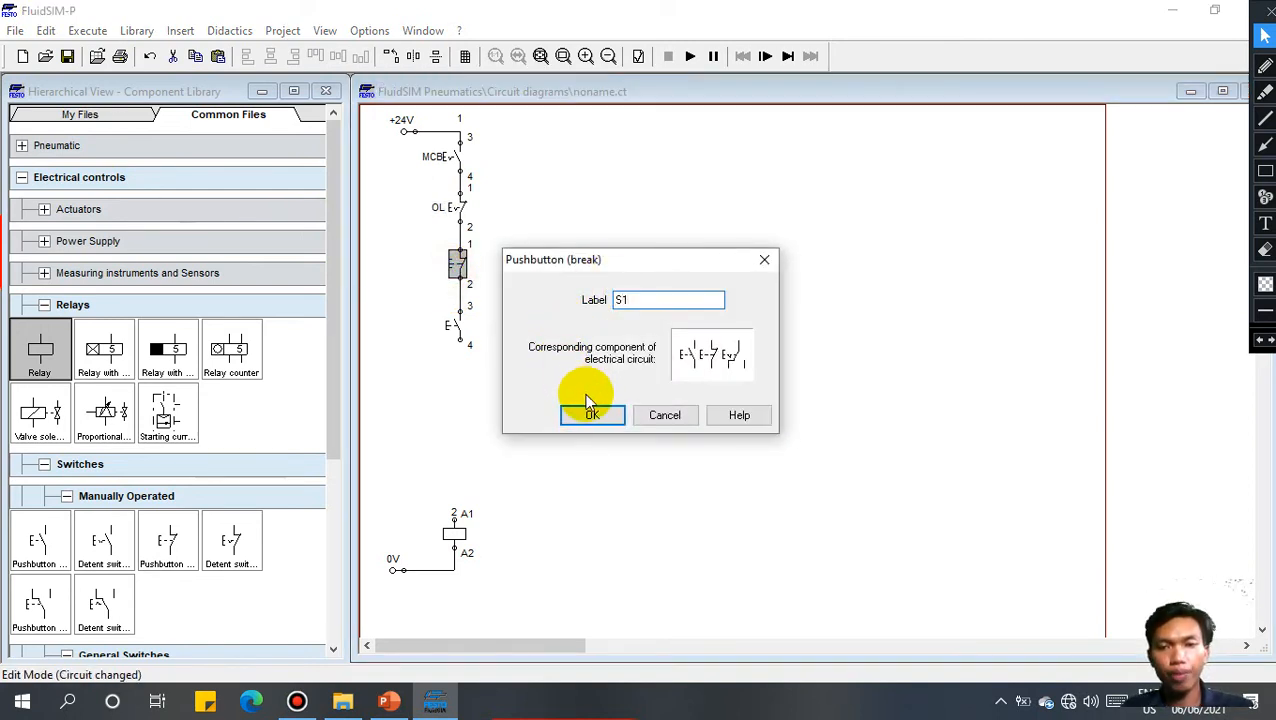
click(592, 415)
double_click(453, 325)
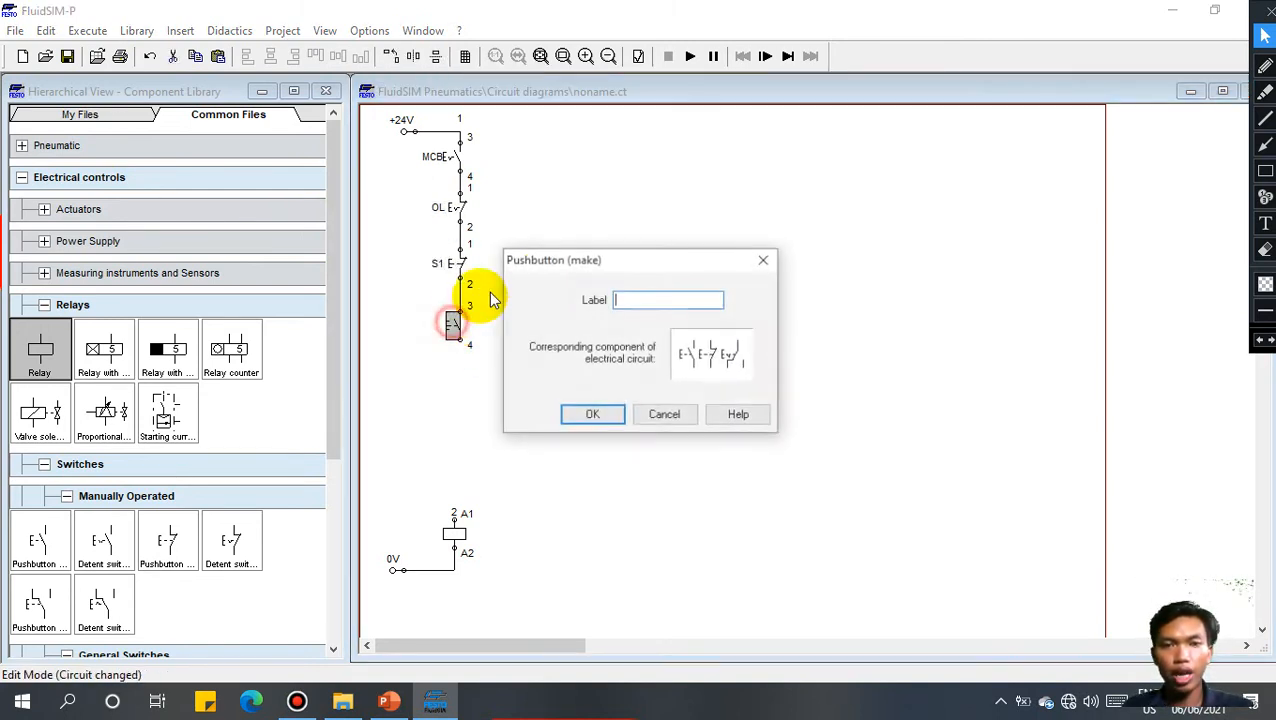
text(S2)
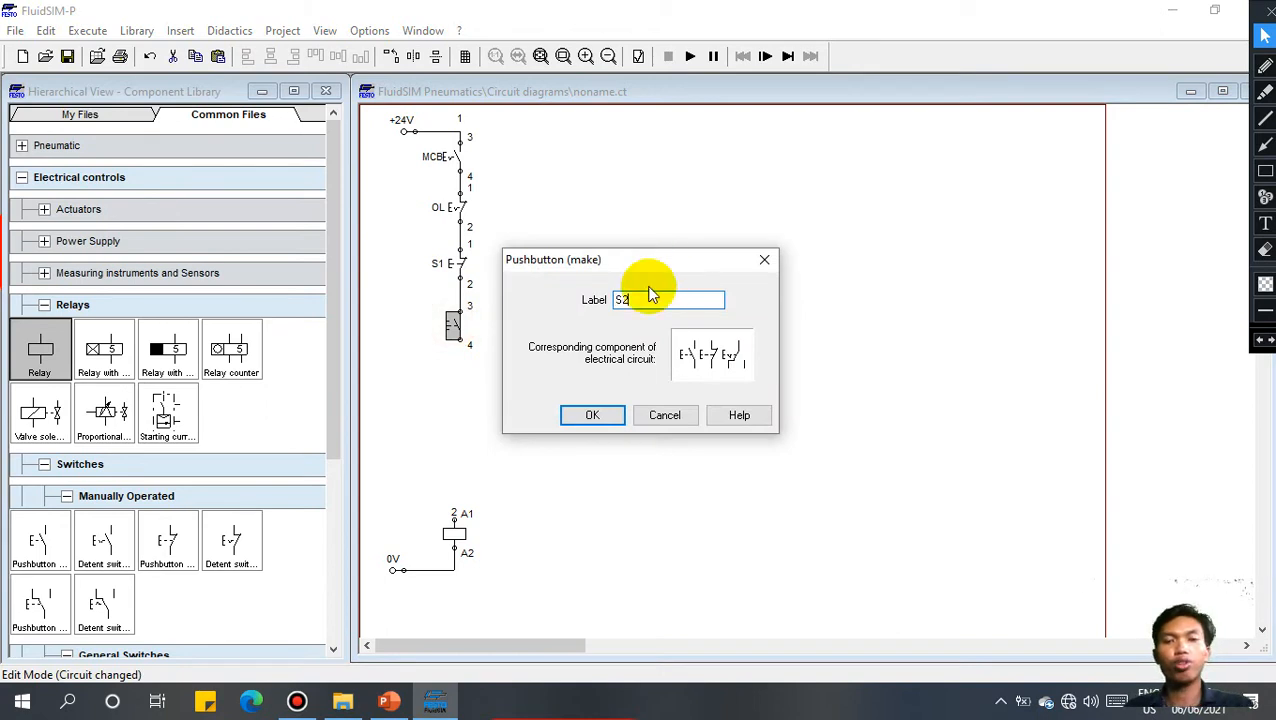
click(607, 411)
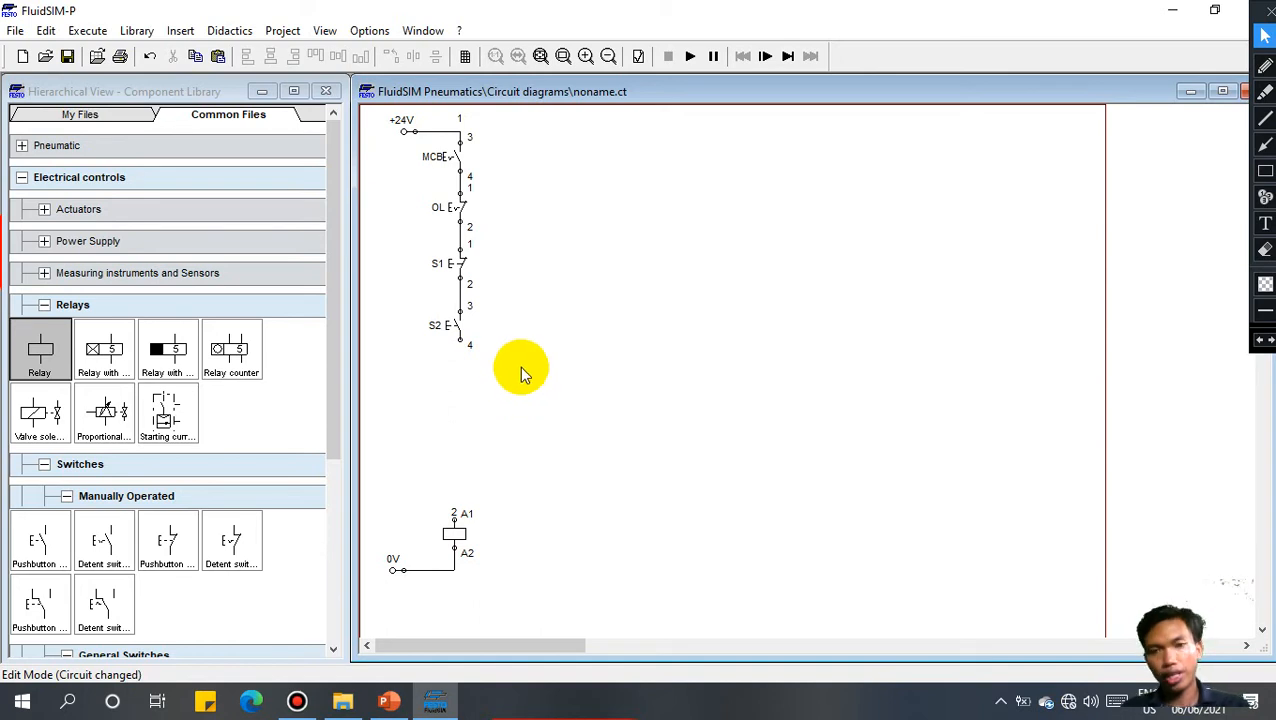
Step: Label the relay coil K1
click(65, 497)
drag(333, 422, 365, 561)
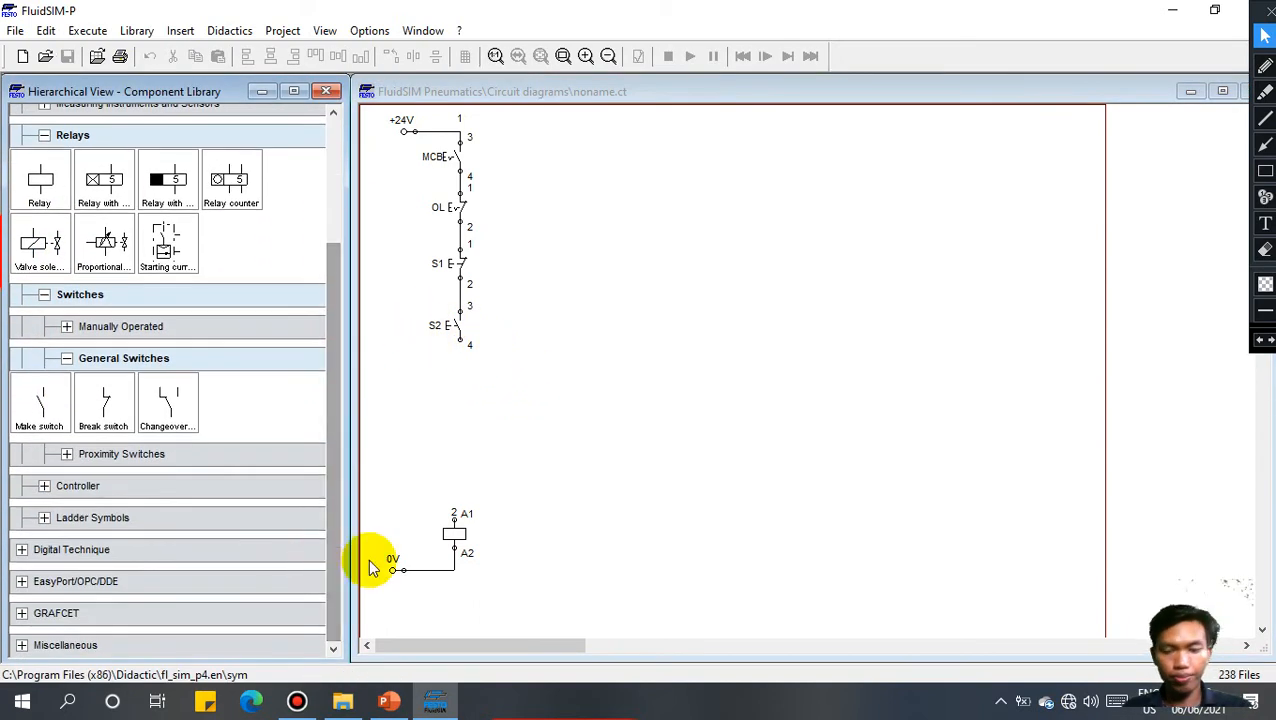
double_click(456, 533)
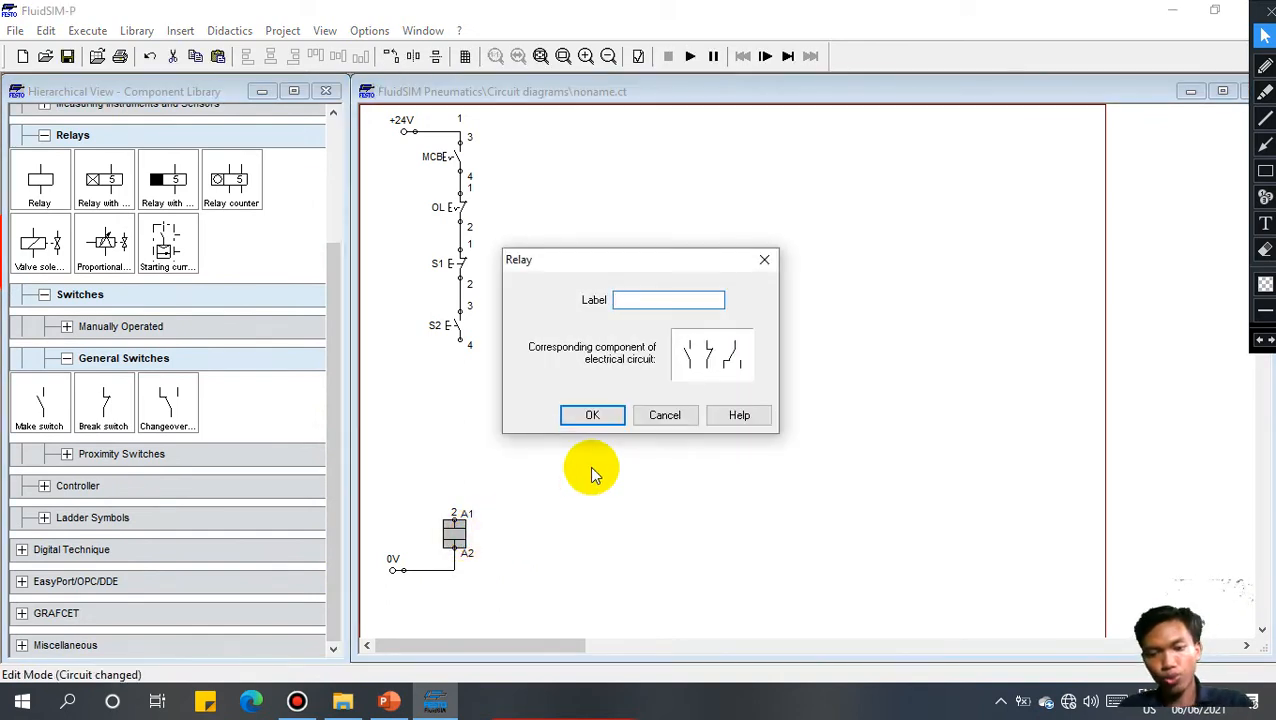
text(K1)
key(Return)
click(589, 466)
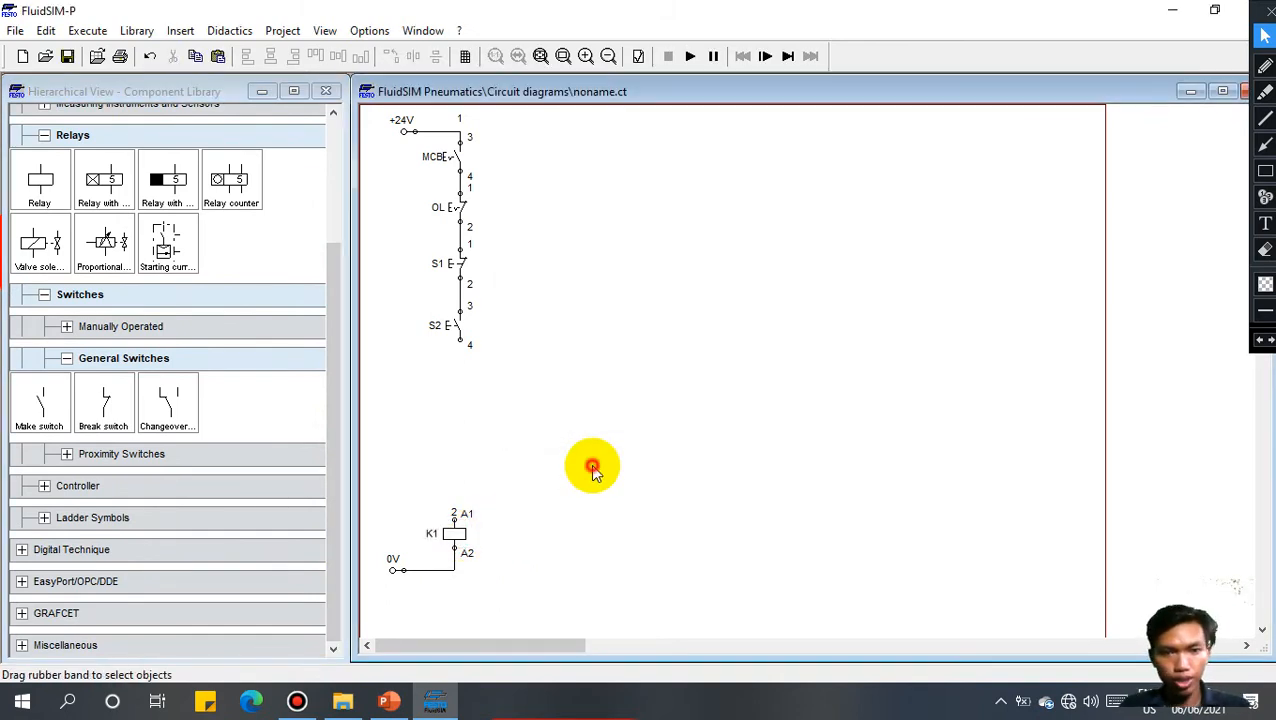
Step: Place a general make switch beside S2 and wire both of its terminals in parallel with S2
drag(40, 404, 460, 295)
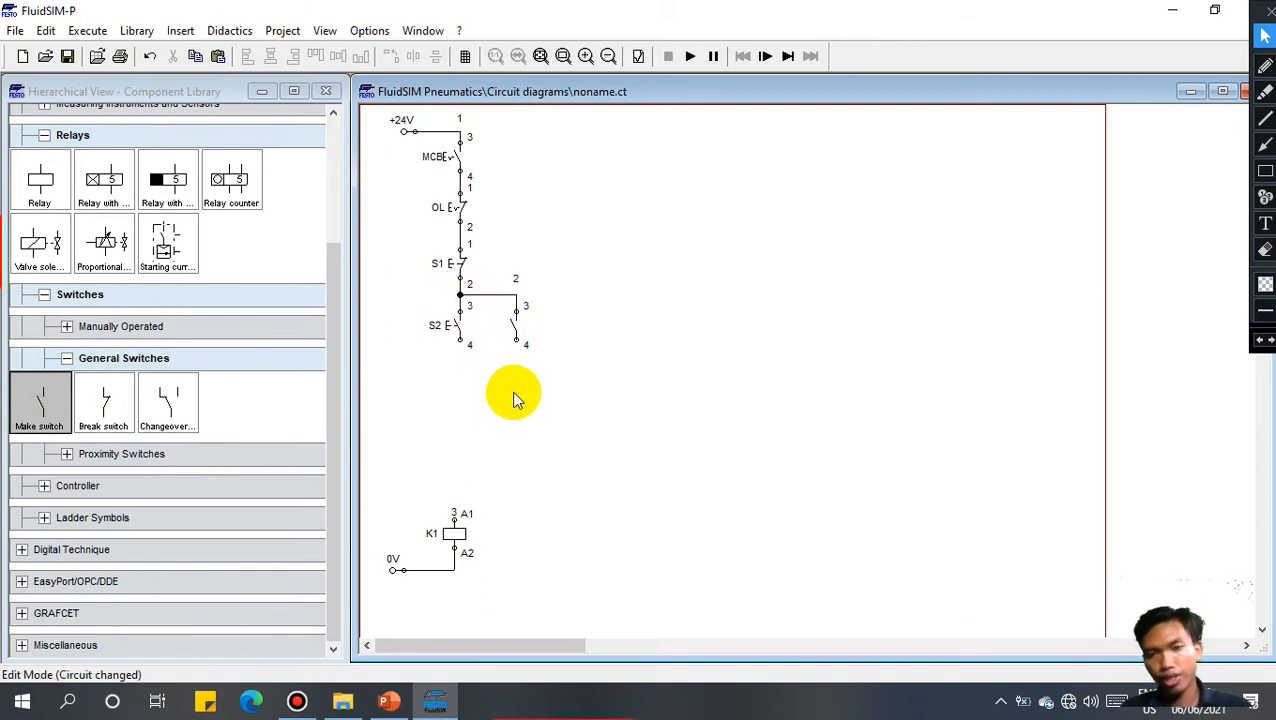
drag(516, 341, 457, 344)
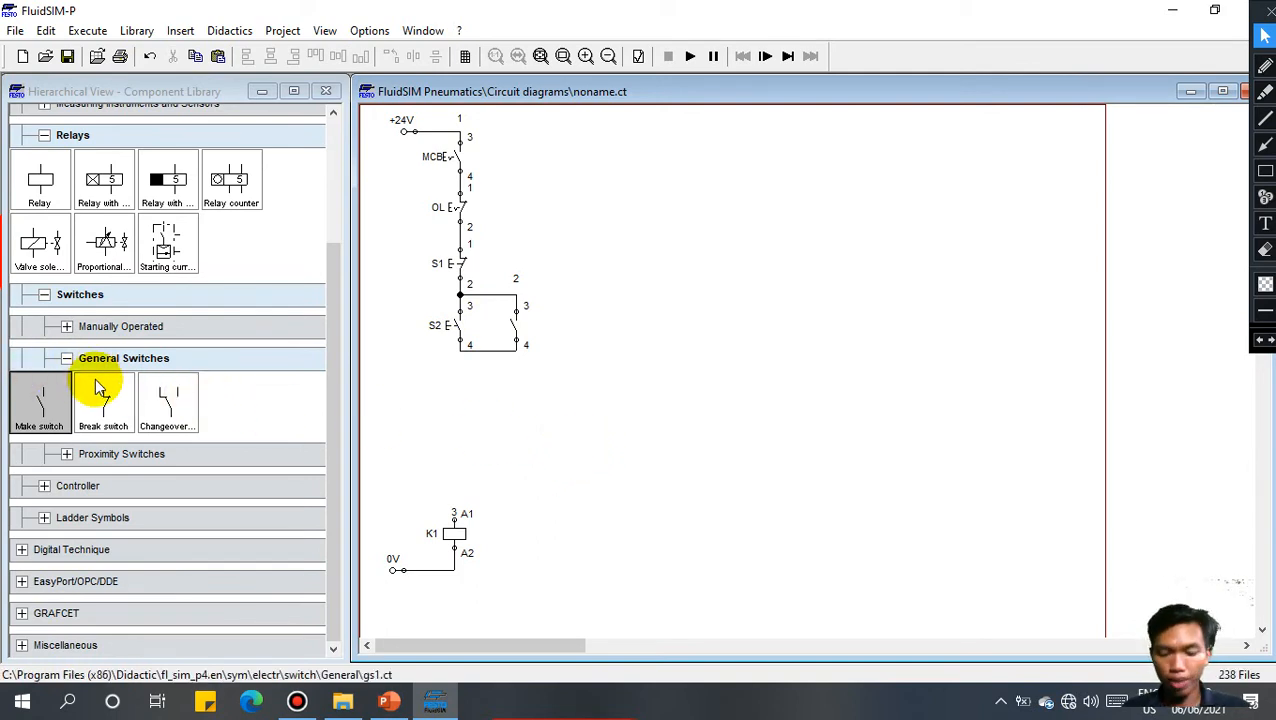
Step: Place a relay coil beside K1 and label it K3
drag(36, 180, 514, 528)
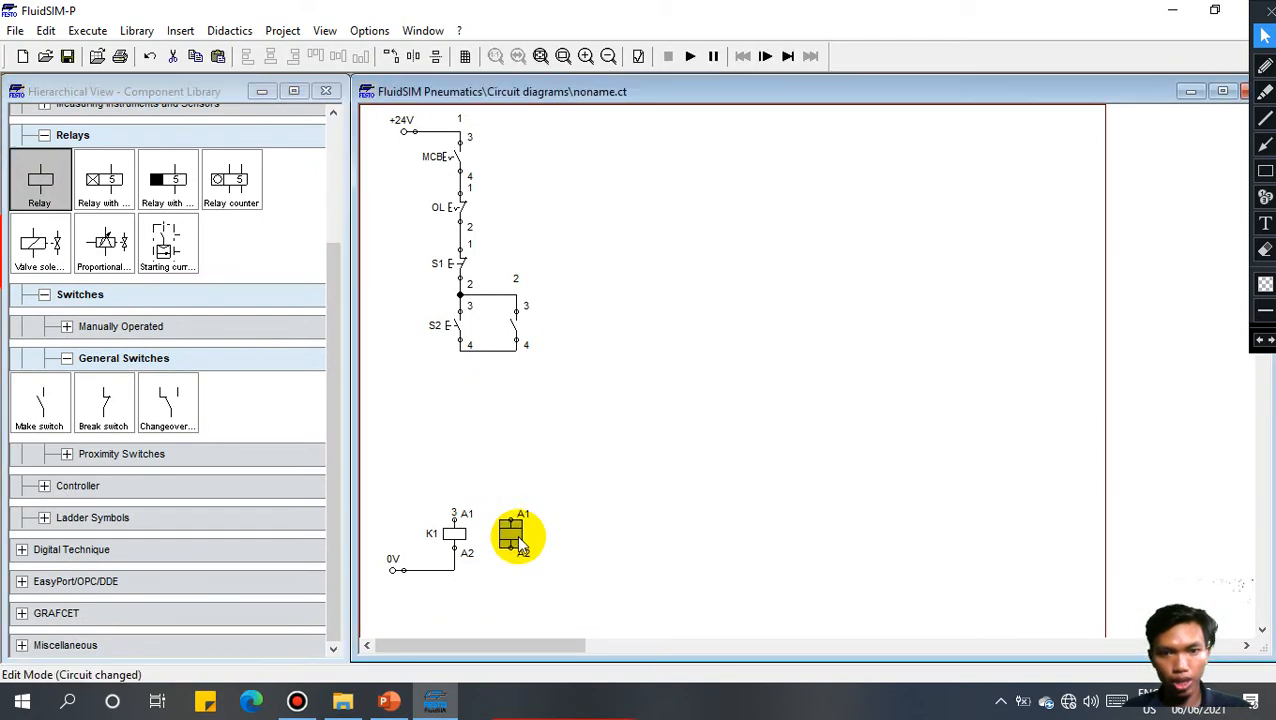
double_click(514, 537)
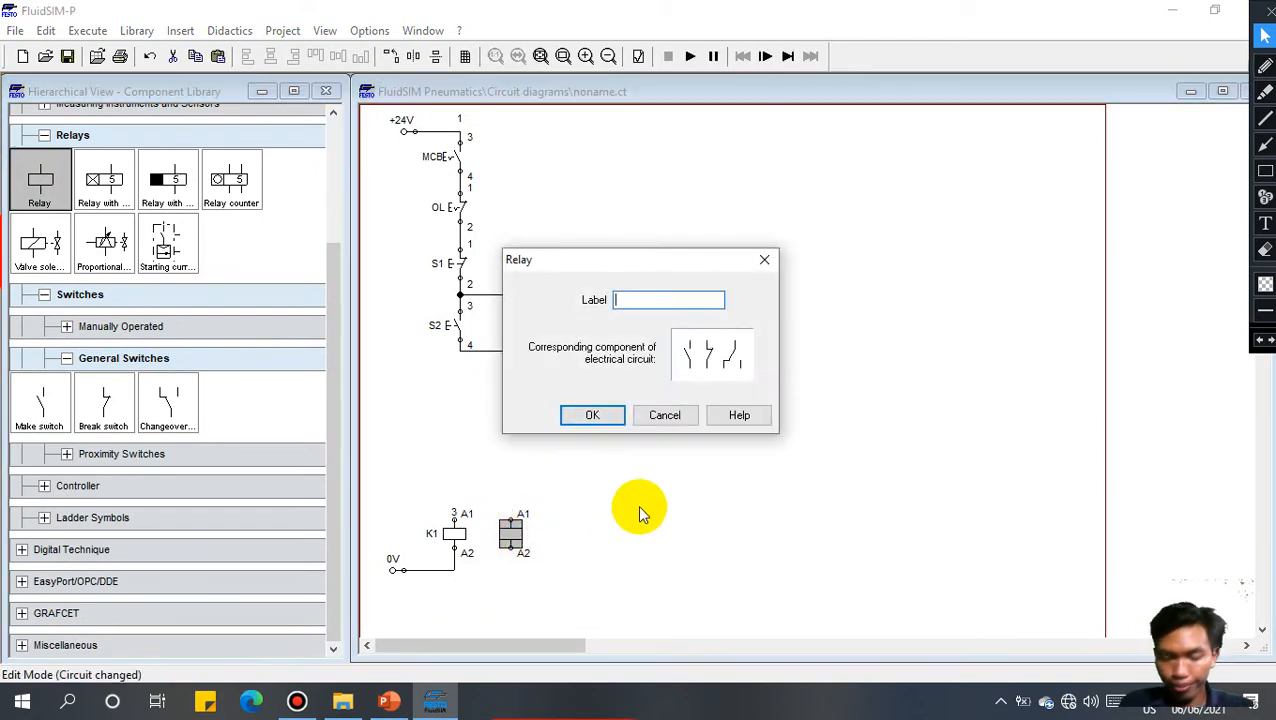
text(K)
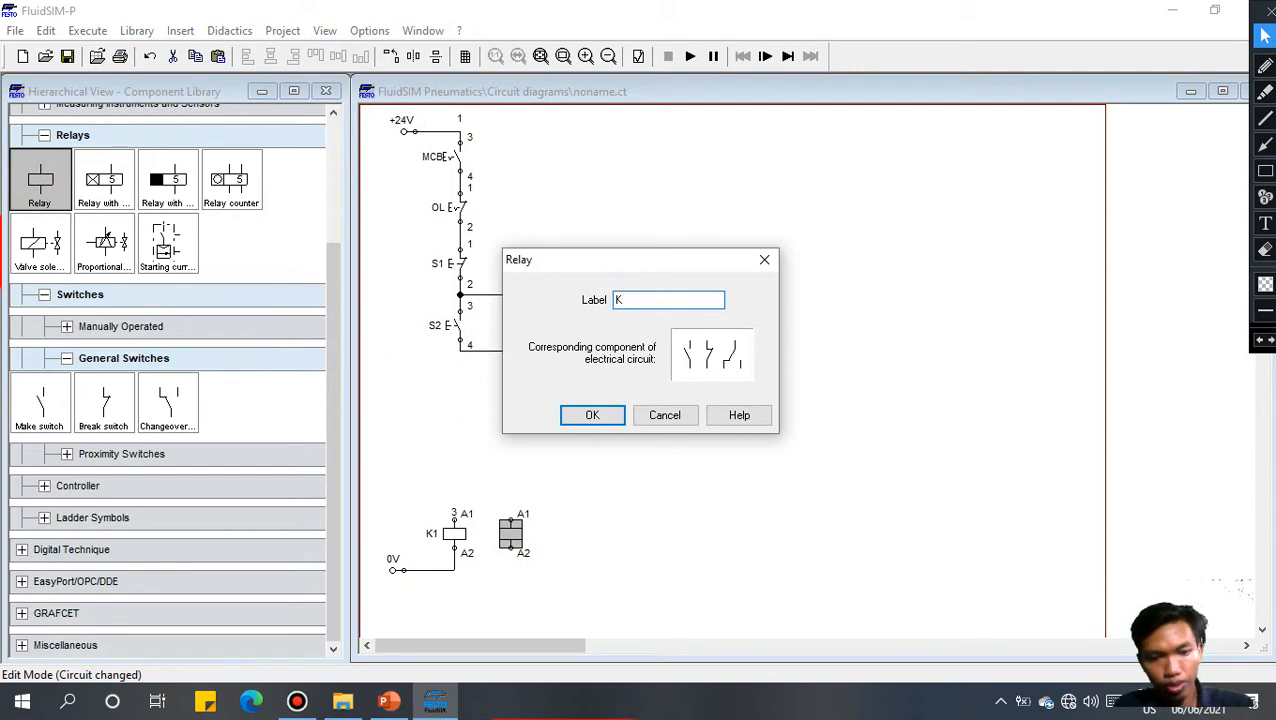
text(3)
key(Return)
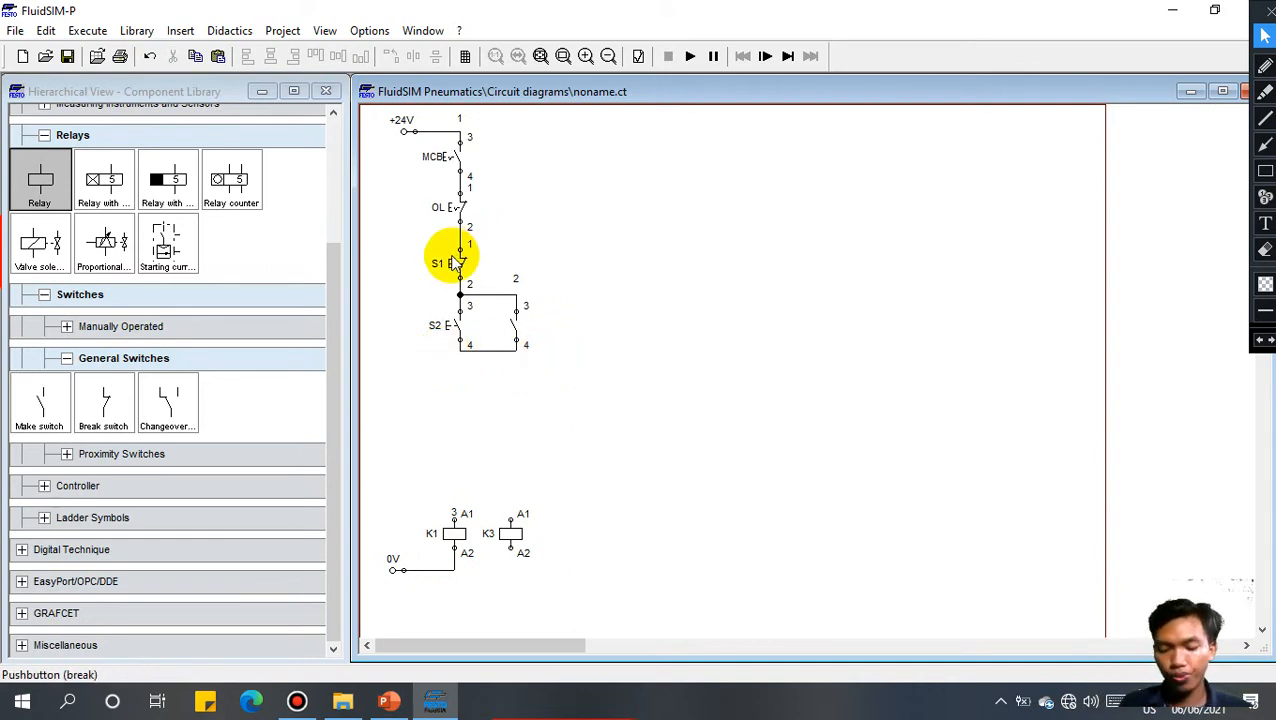
Step: Place another relay coil in the same row beside K3 and label it K2
drag(40, 178, 566, 533)
double_click(570, 538)
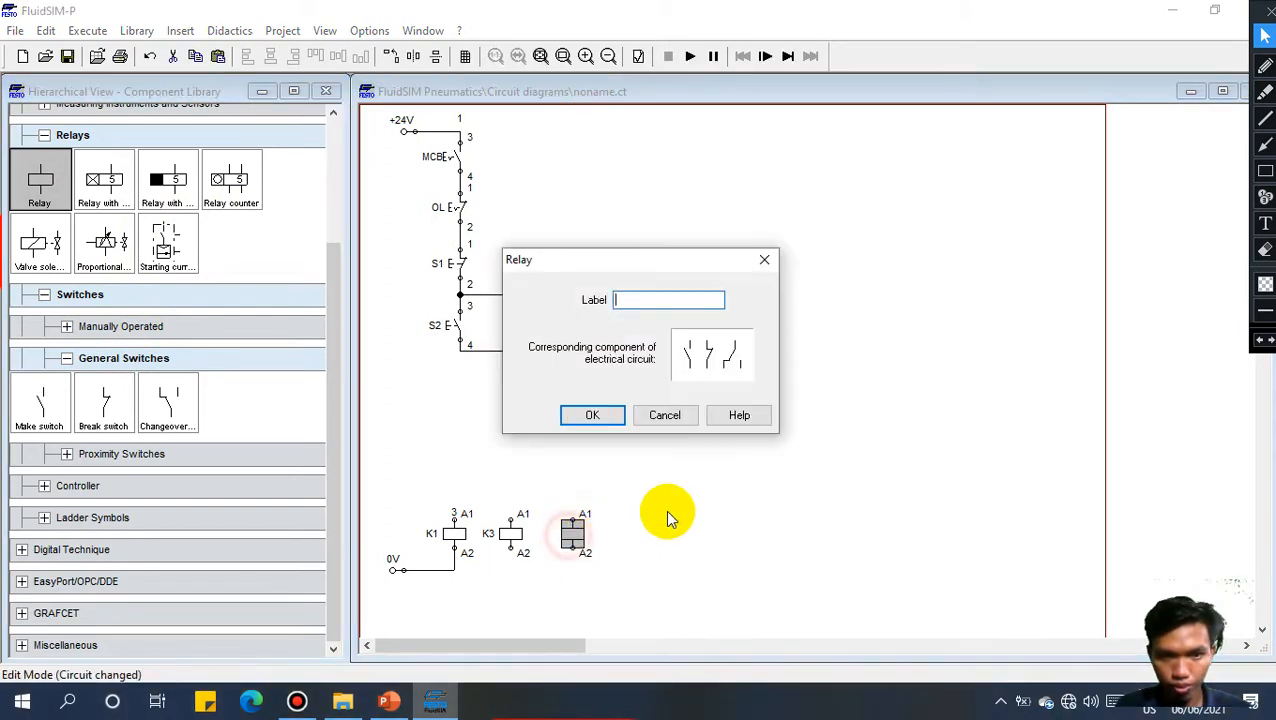
text(K2)
key(Return)
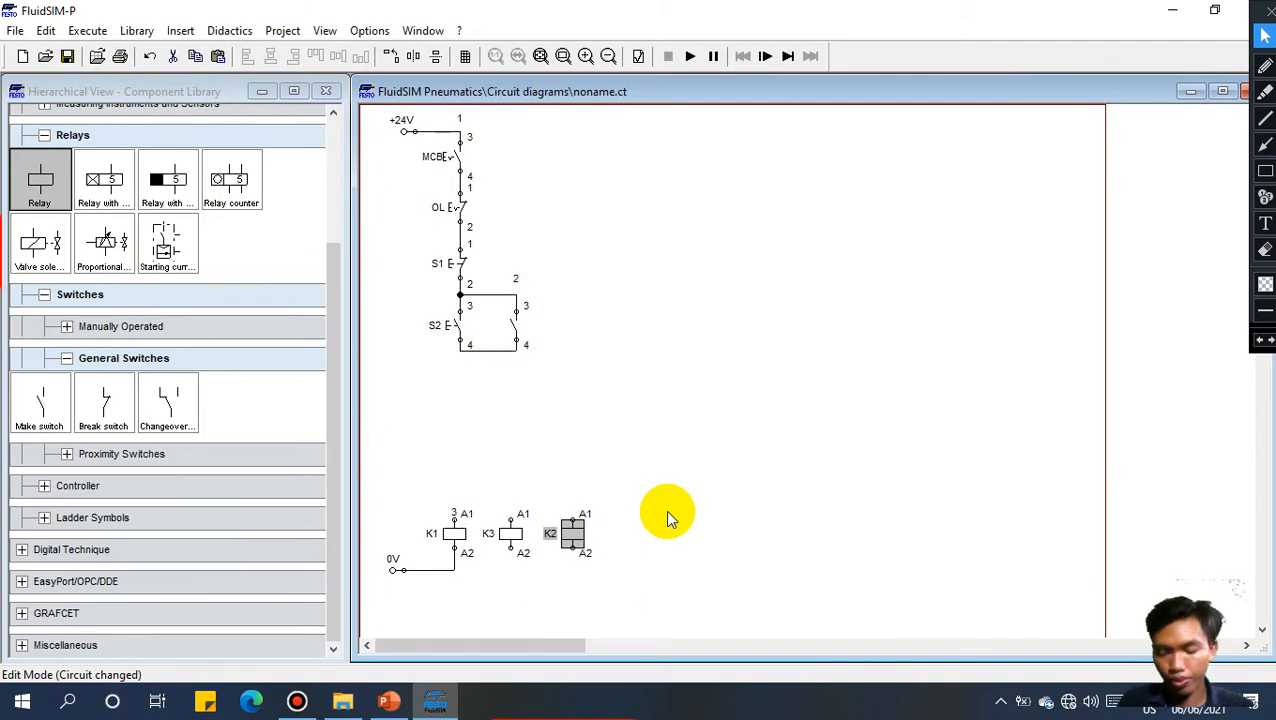
click(665, 509)
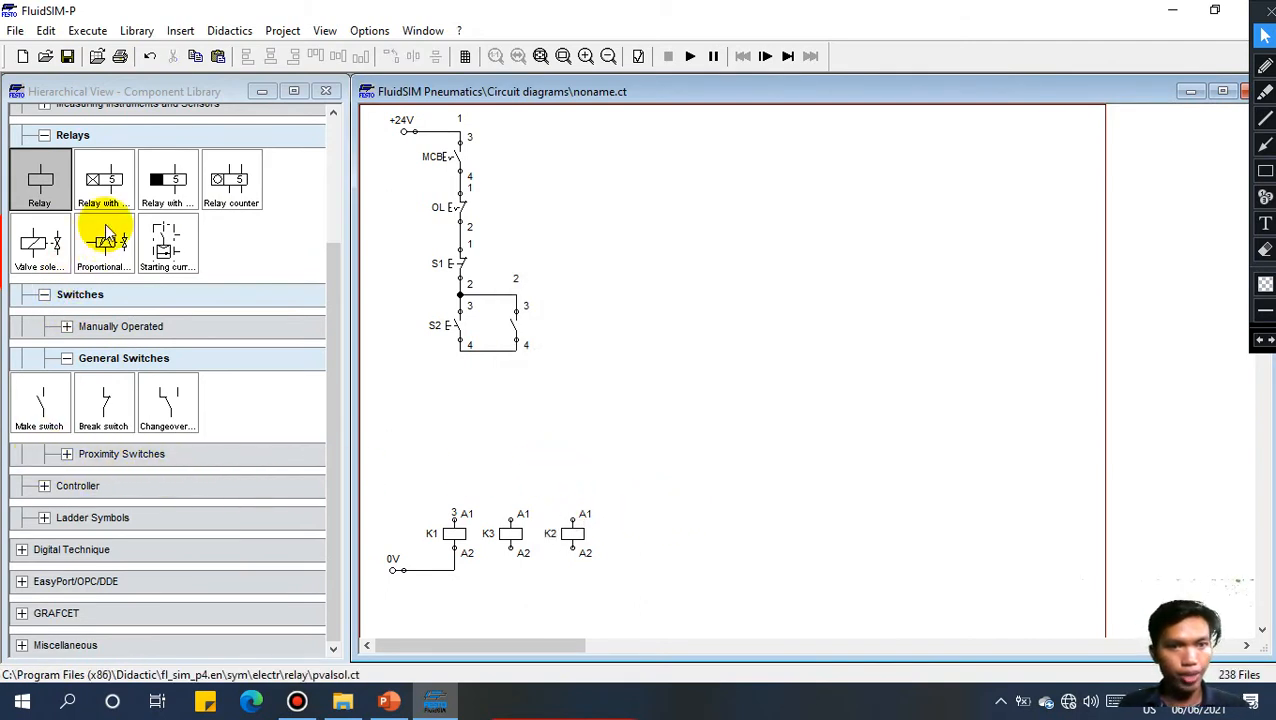
Step: Place a relay with switch-on delay in the coil row beside K2 and label it T1
click(110, 186)
drag(110, 186, 657, 532)
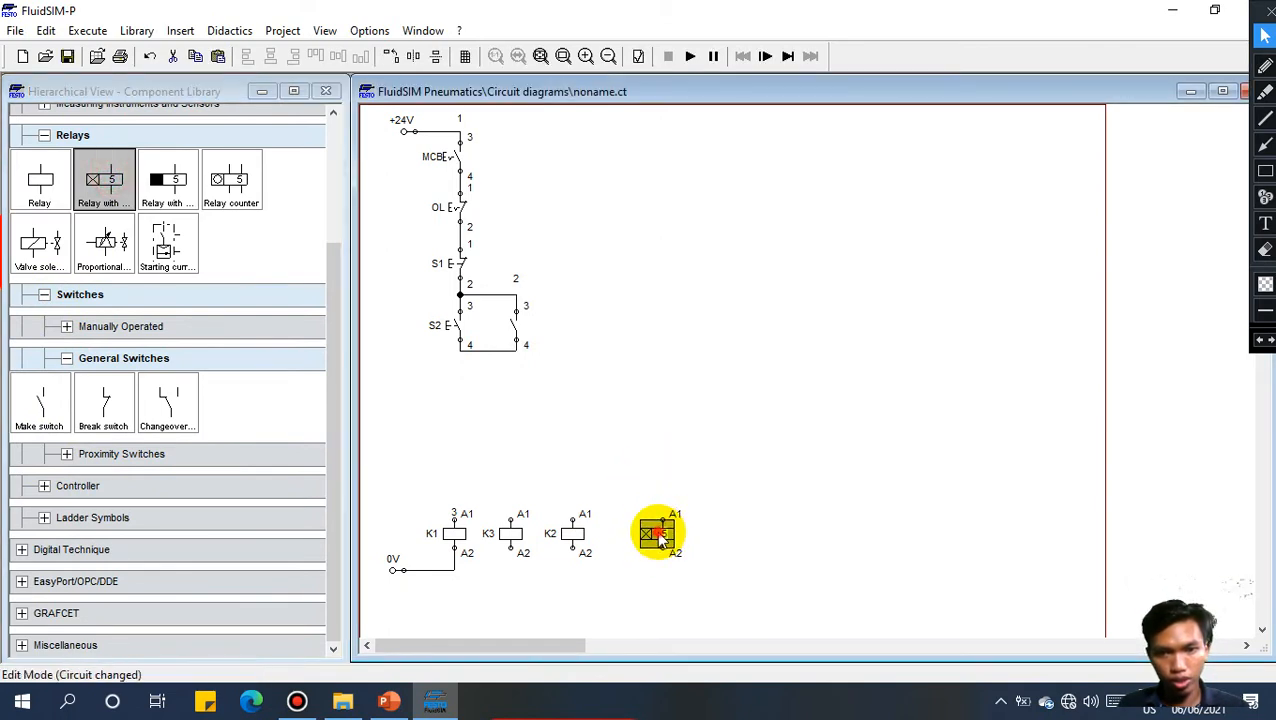
double_click(659, 537)
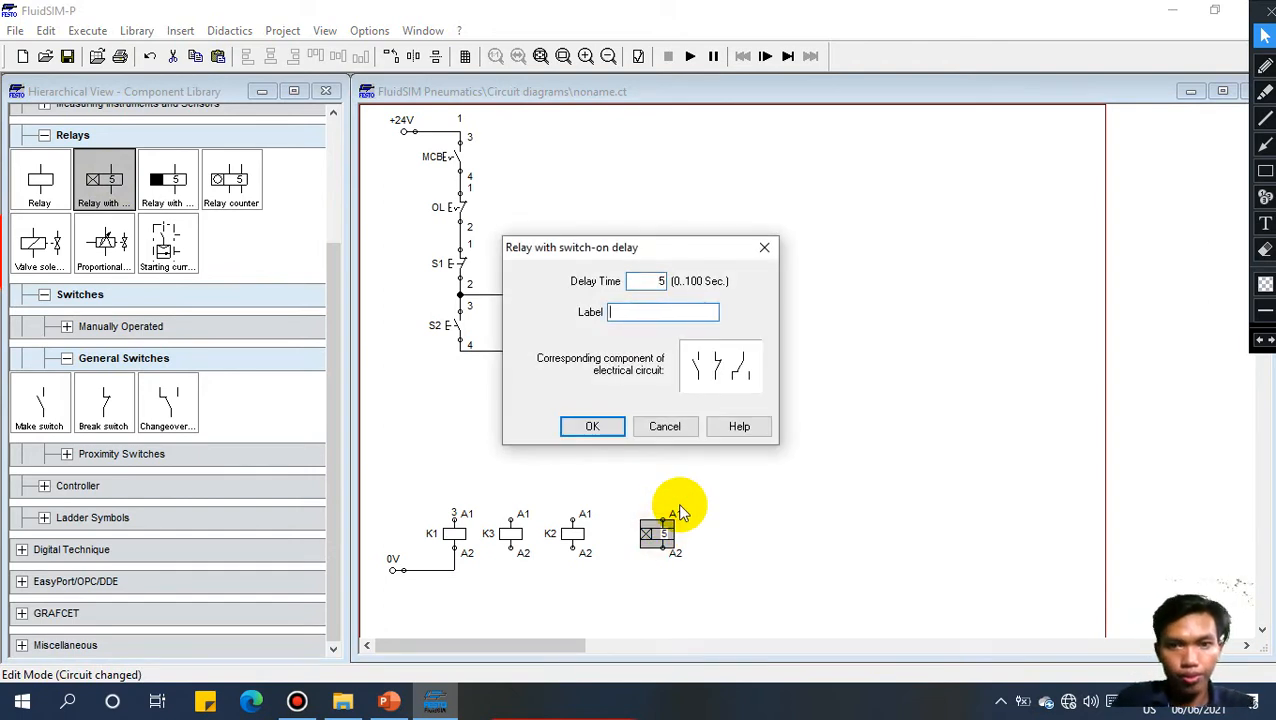
text(T1)
key(Return)
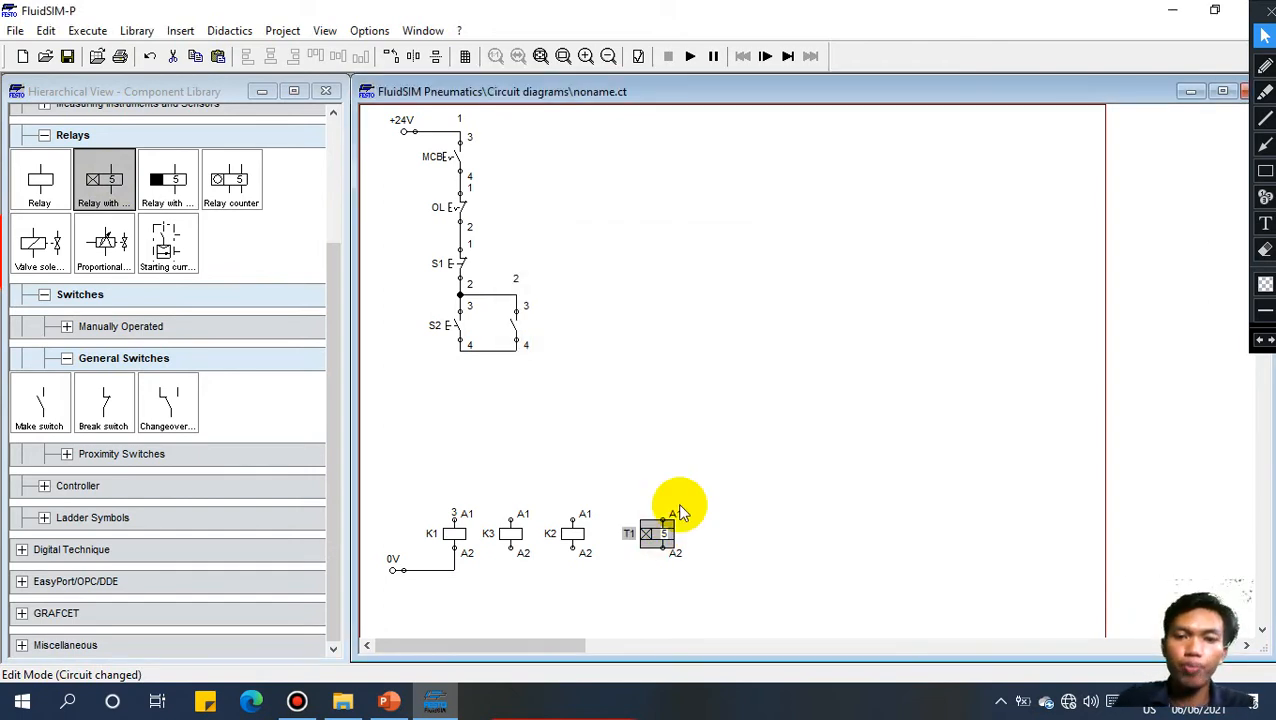
click(825, 487)
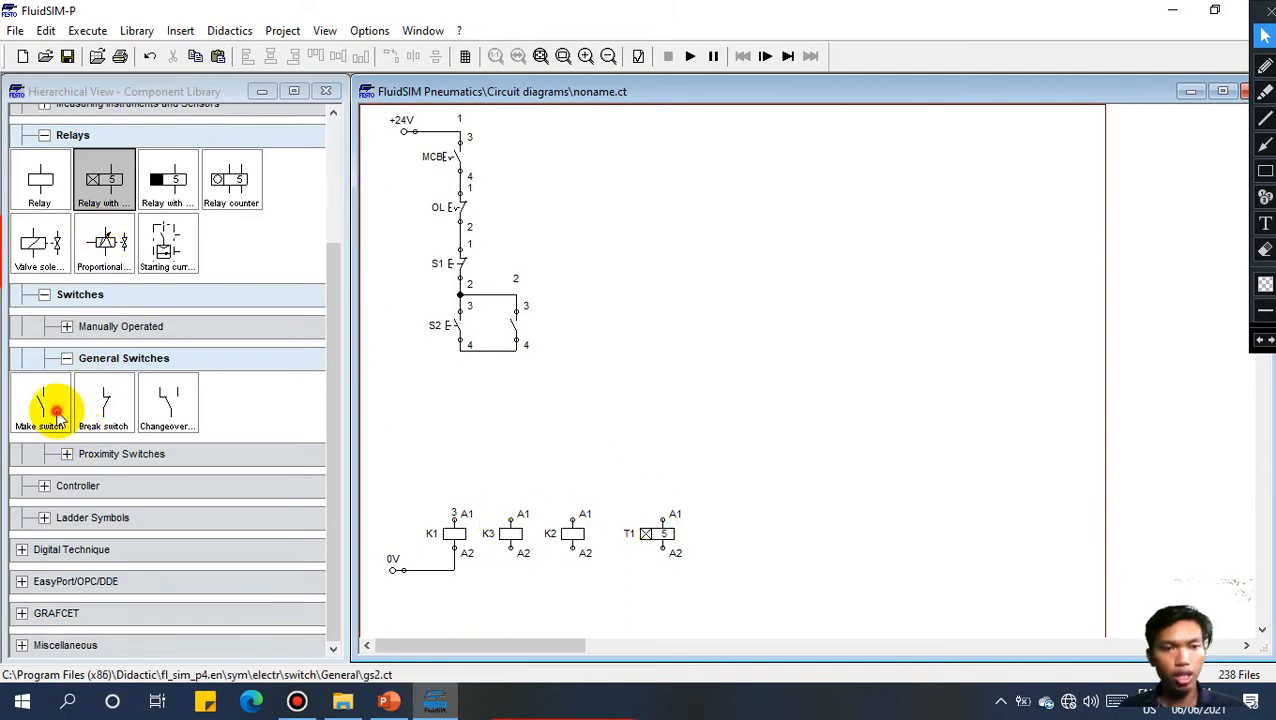
Step: Place a make switch above T1 wired to its A1 terminal, and shift both away from K2 so their connecting line runs straight
drag(55, 412, 666, 353)
drag(662, 518, 667, 369)
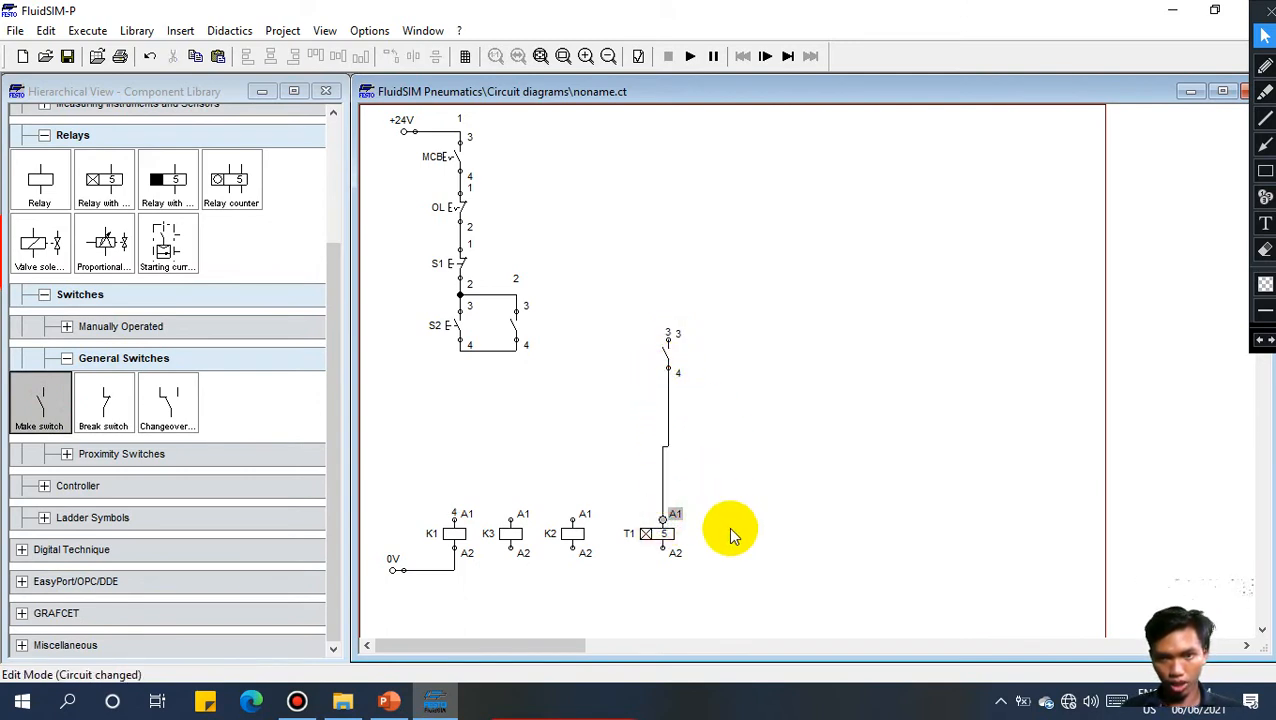
drag(738, 578, 630, 300)
key(Right)
key(Right)
key(Right)
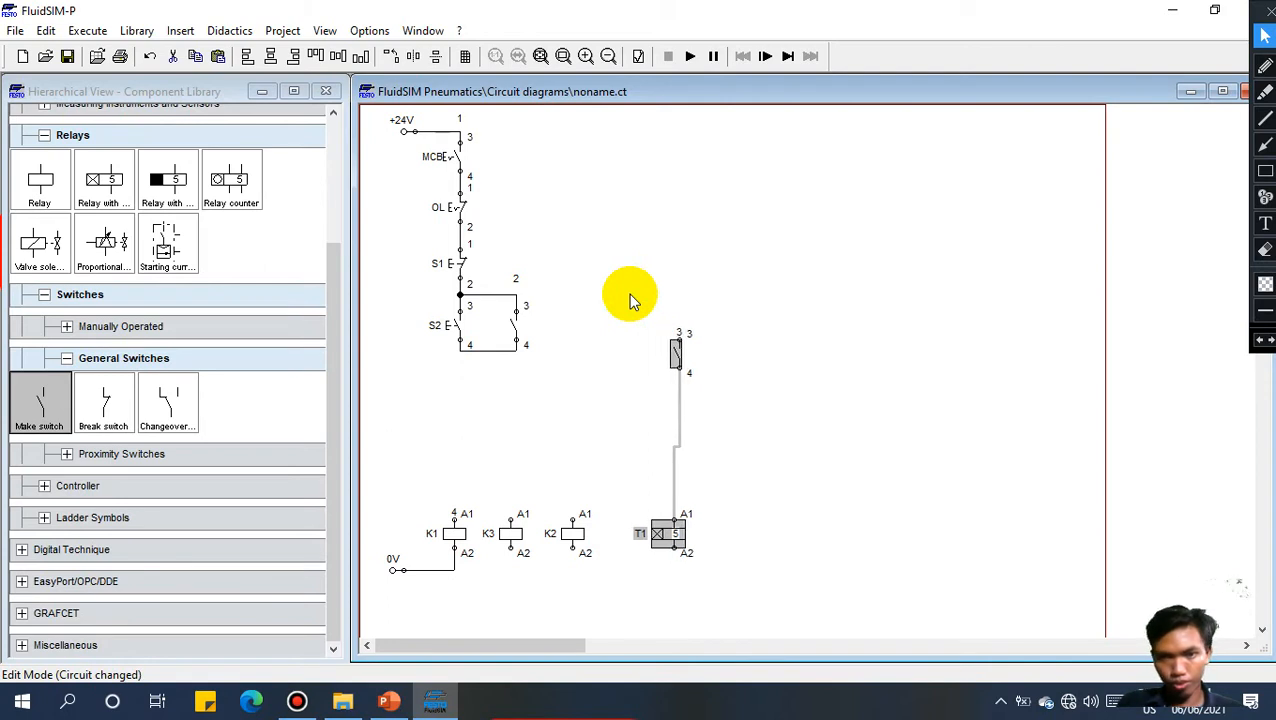
click(724, 389)
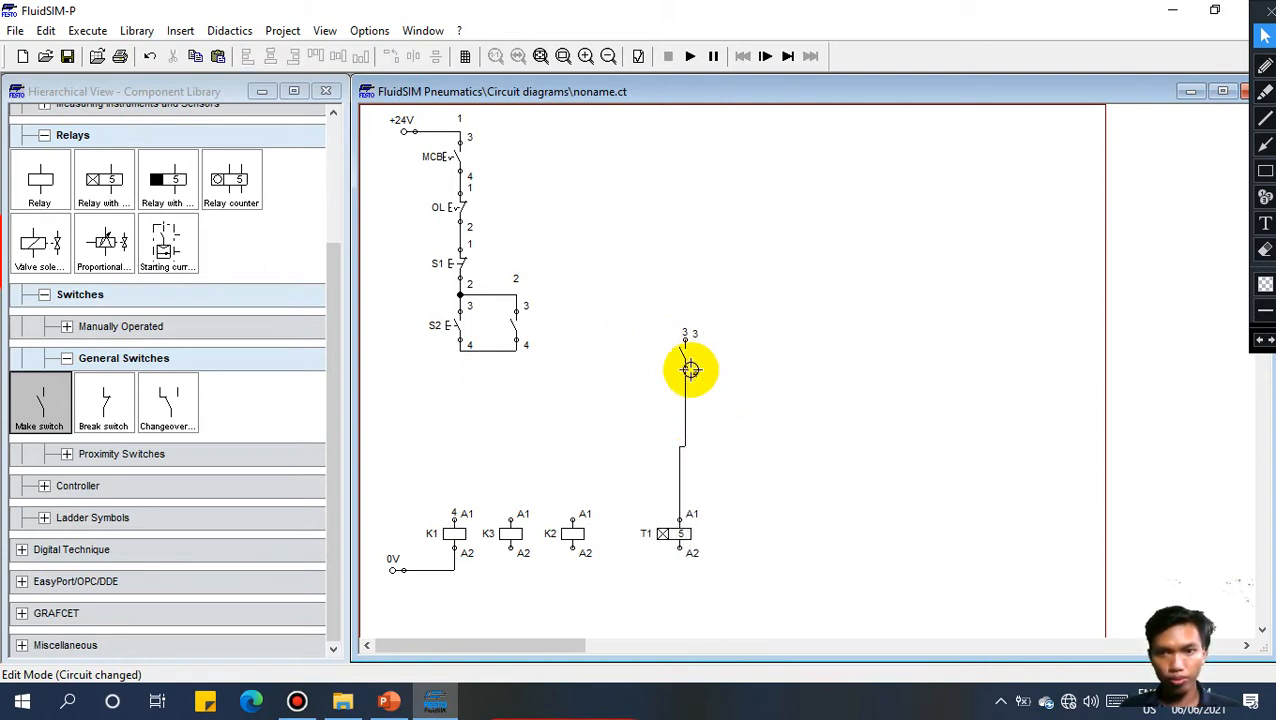
click(684, 360)
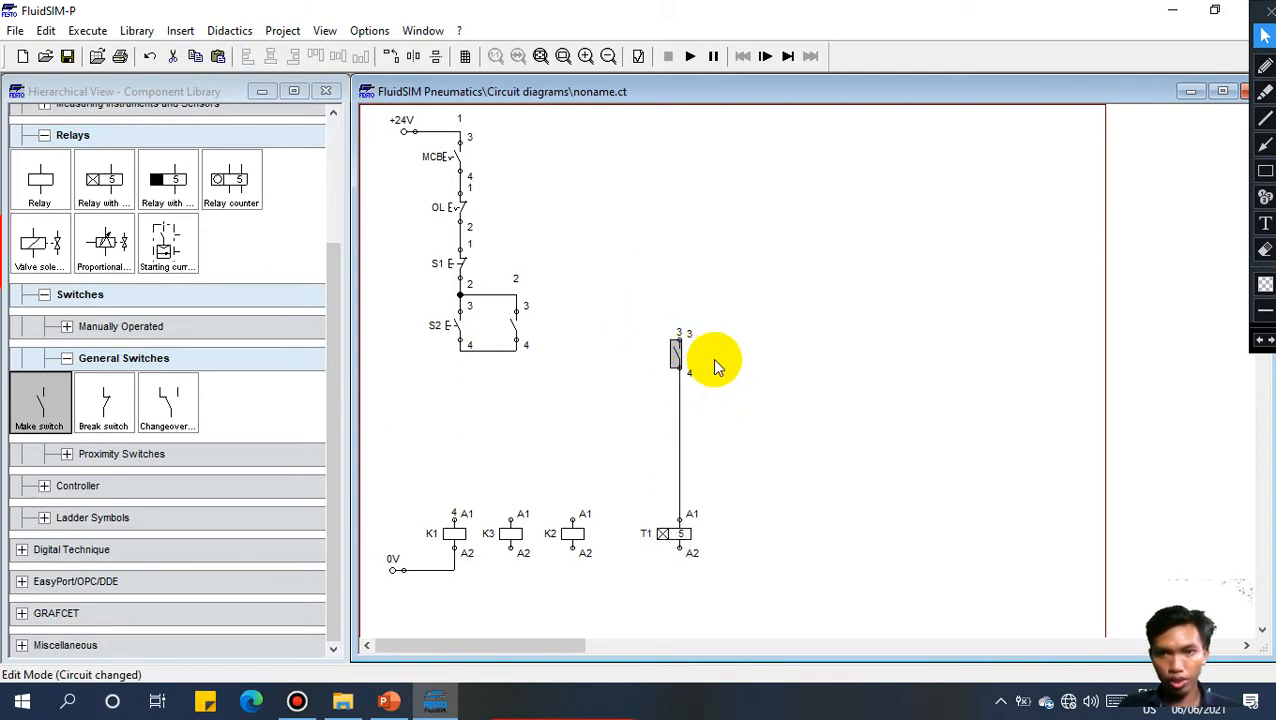
click(733, 384)
Step: Label the make switch above the T1 relay K3
double_click(677, 358)
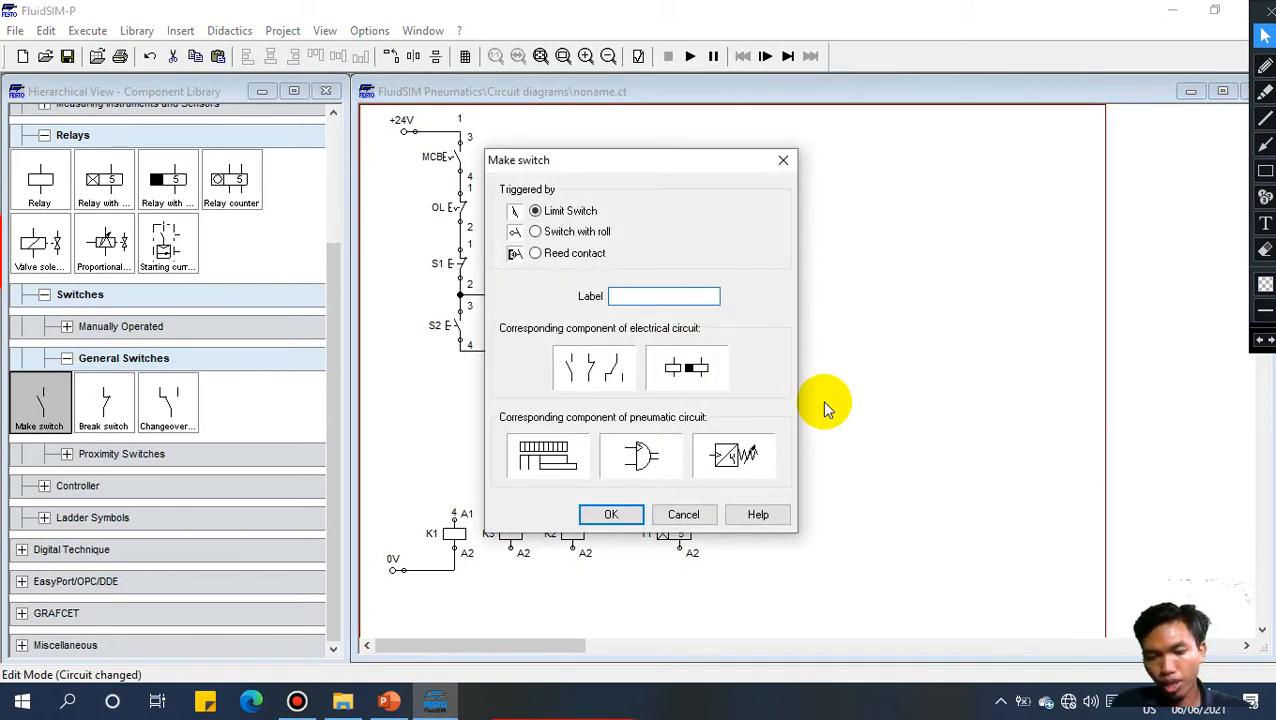
text(K)
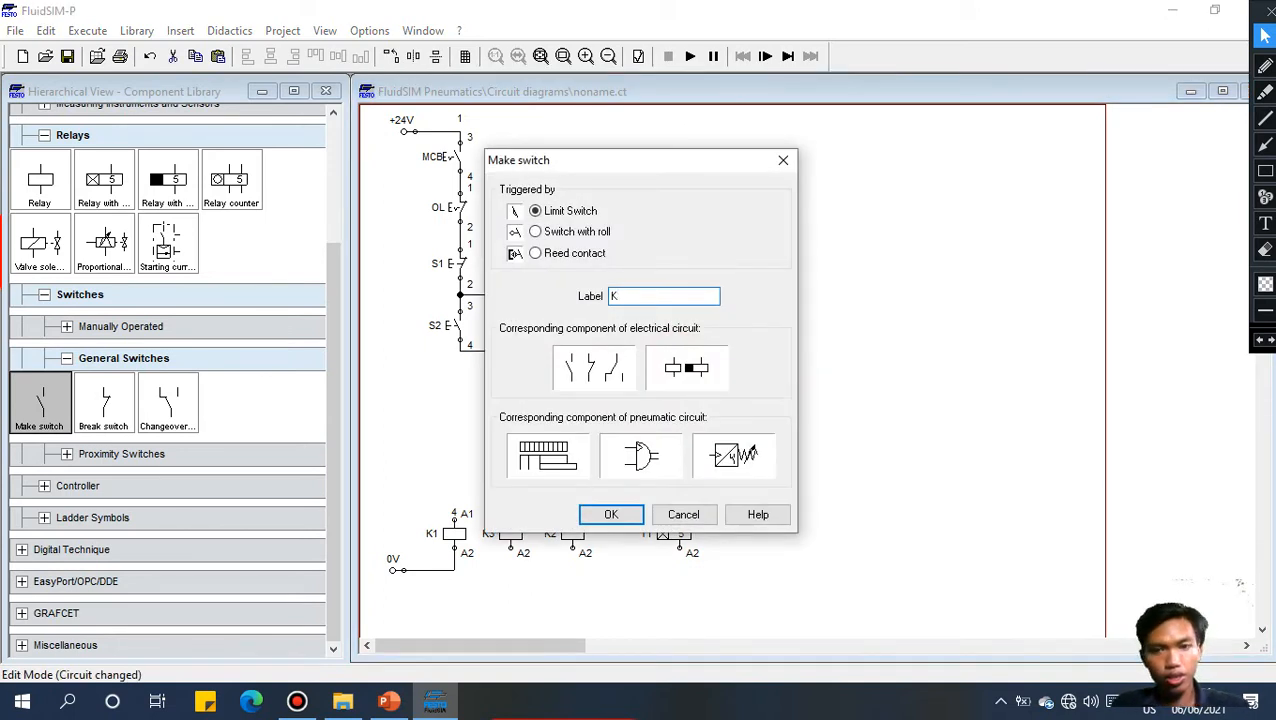
text(3)
key(Return)
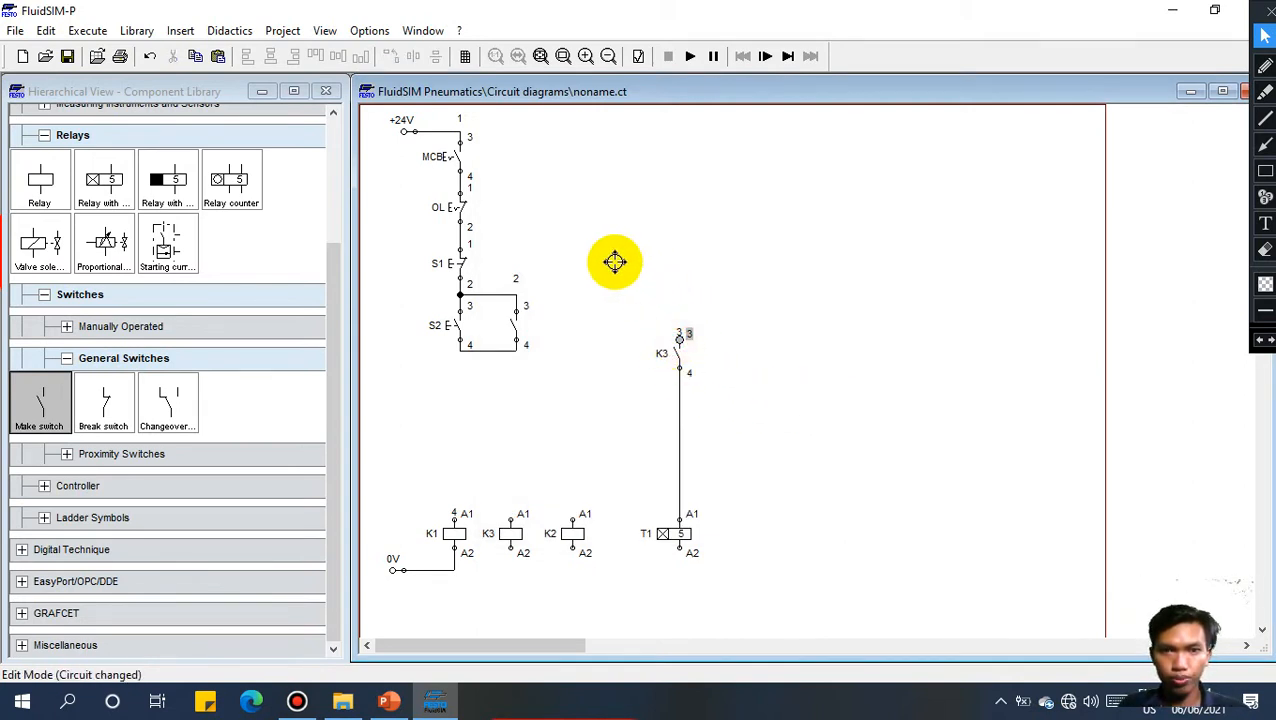
Step: Wire the K3 contact's upper terminal to the line between MCB and OL, and T1's A2 terminal to the 0V line
drag(459, 181, 459, 181)
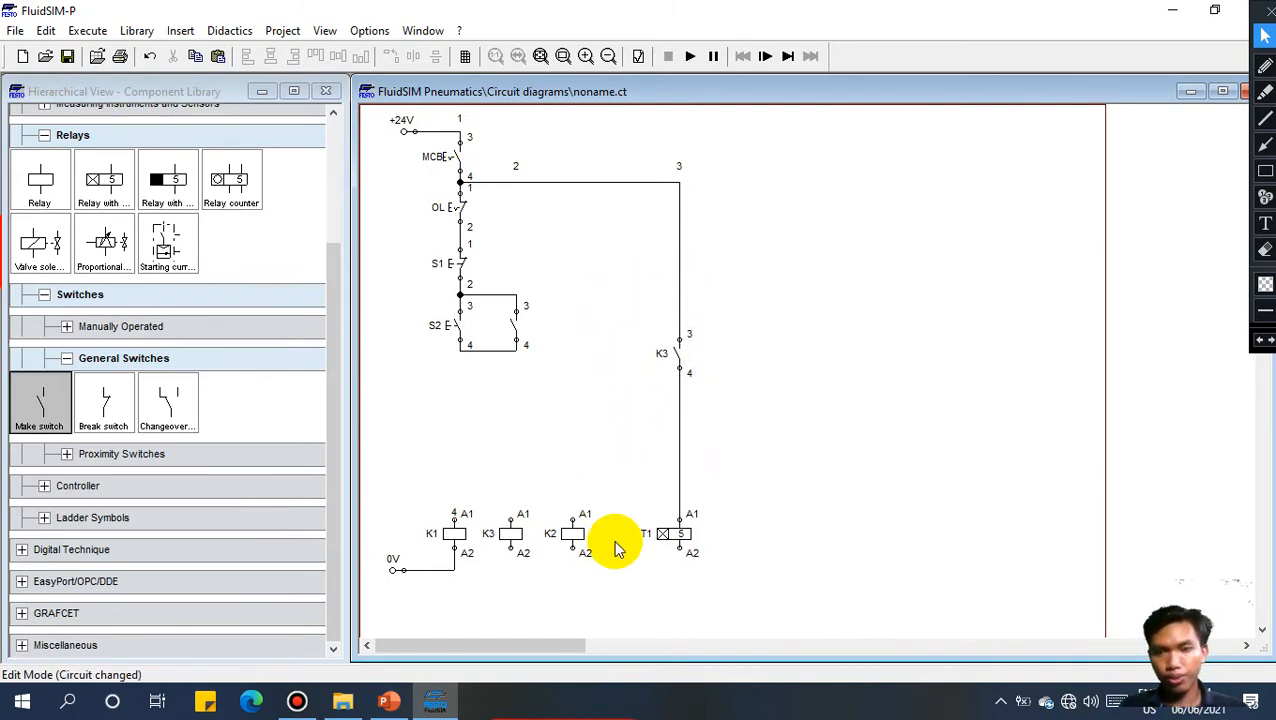
drag(680, 547, 455, 570)
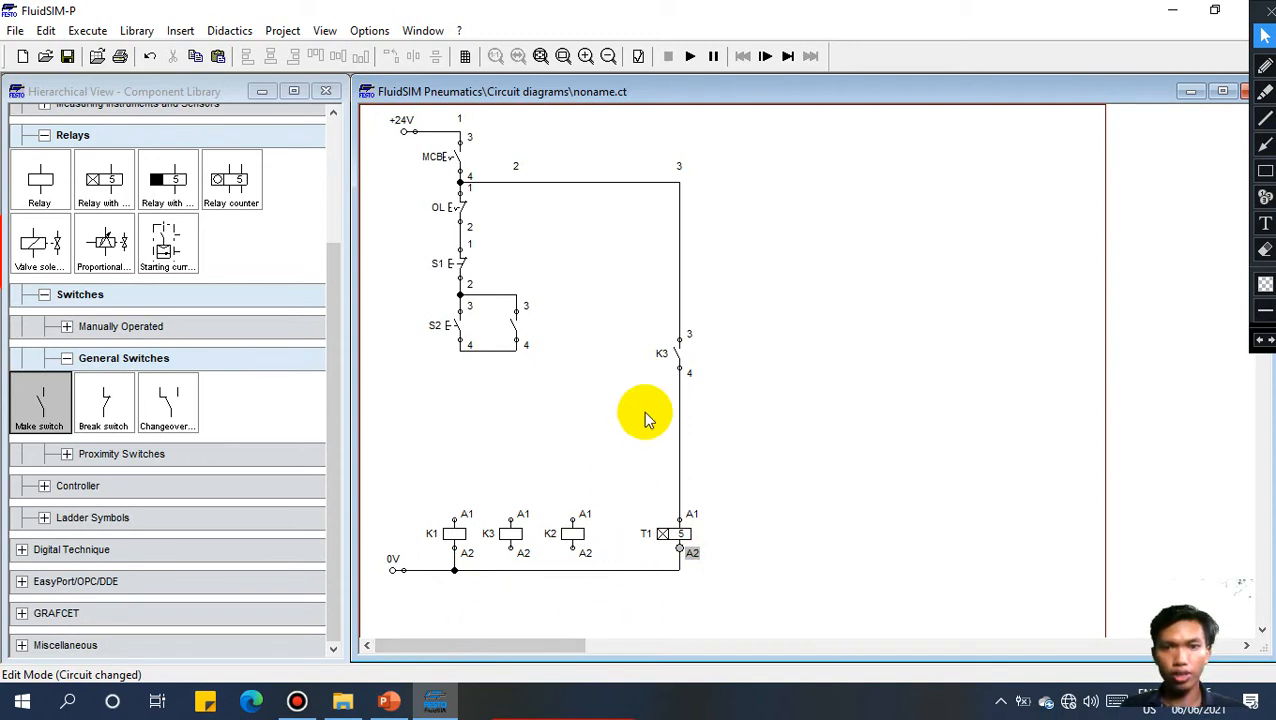
click(606, 413)
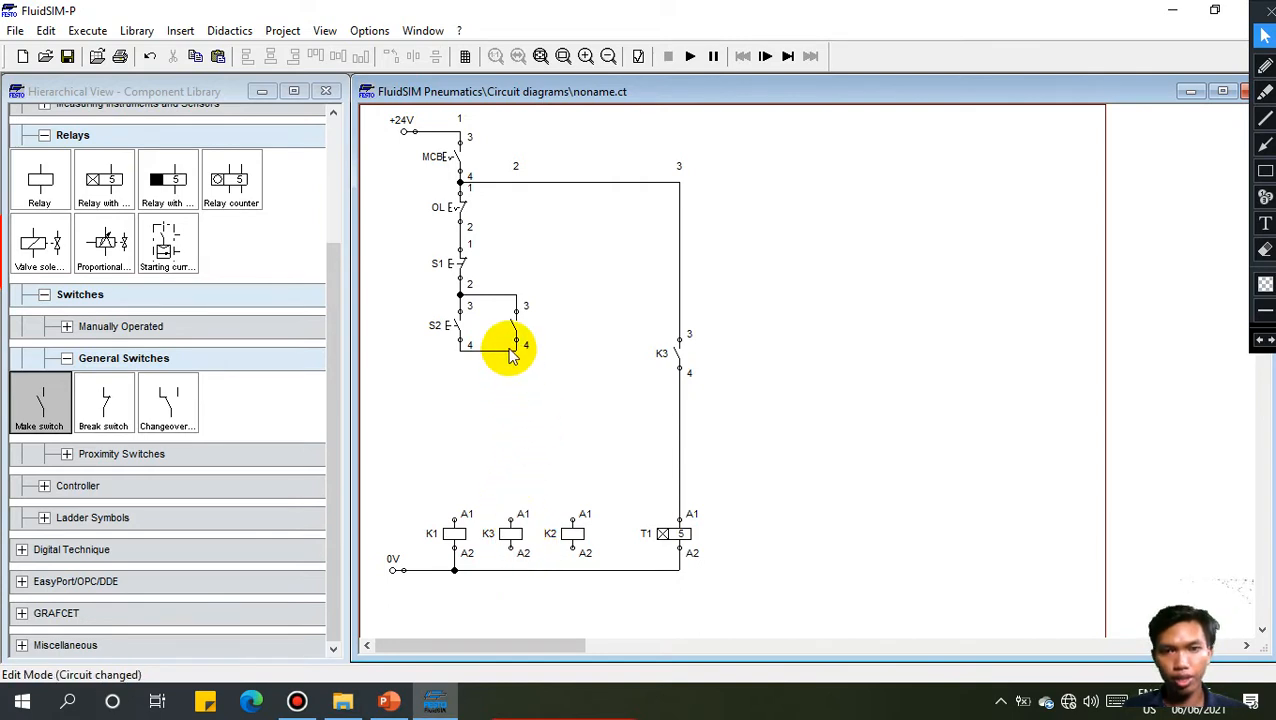
drag(510, 352, 516, 346)
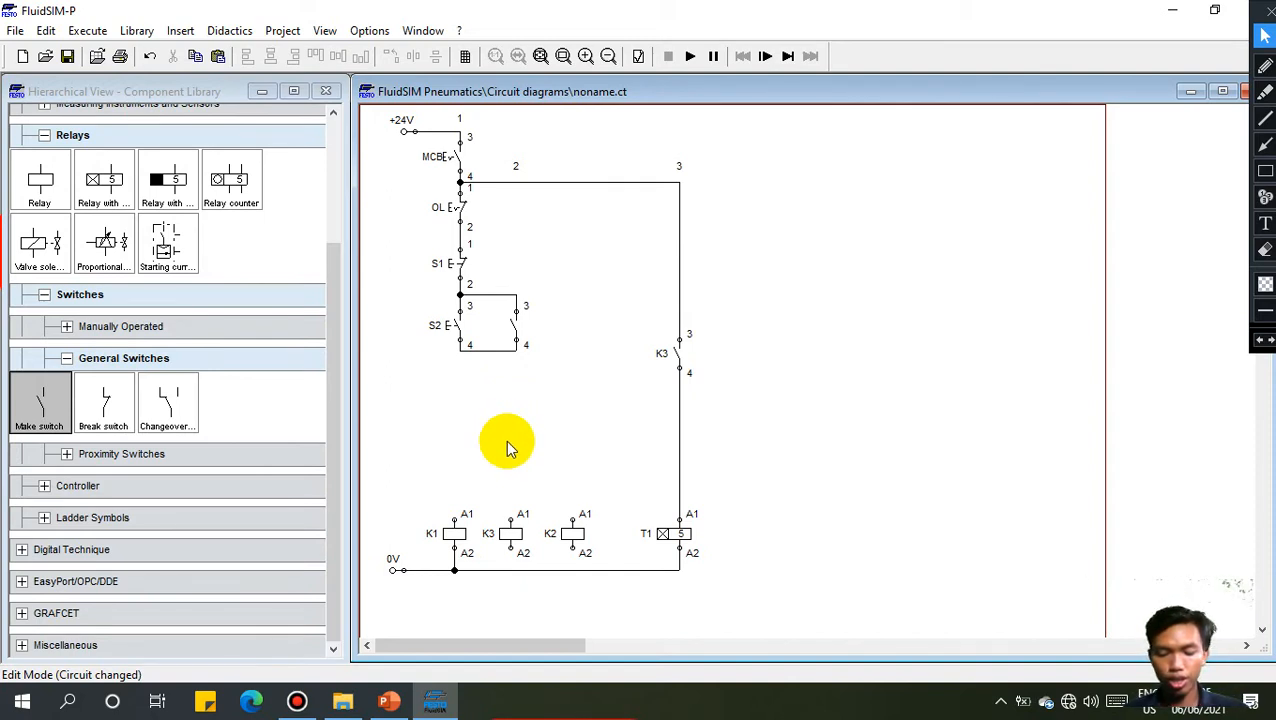
Step: Place a break switch labelled T1 below S2 and wire its upper terminal to the line joining S2 and the parallel contact
drag(125, 392, 452, 392)
click(451, 389)
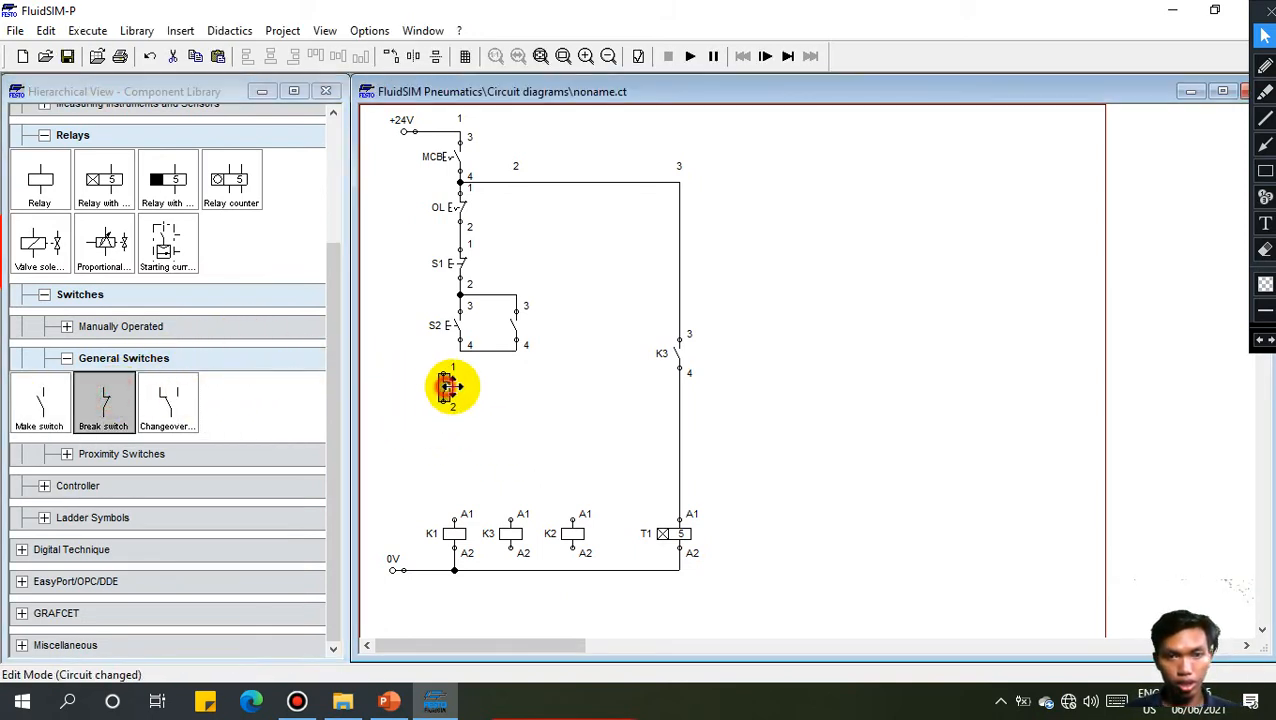
double_click(460, 388)
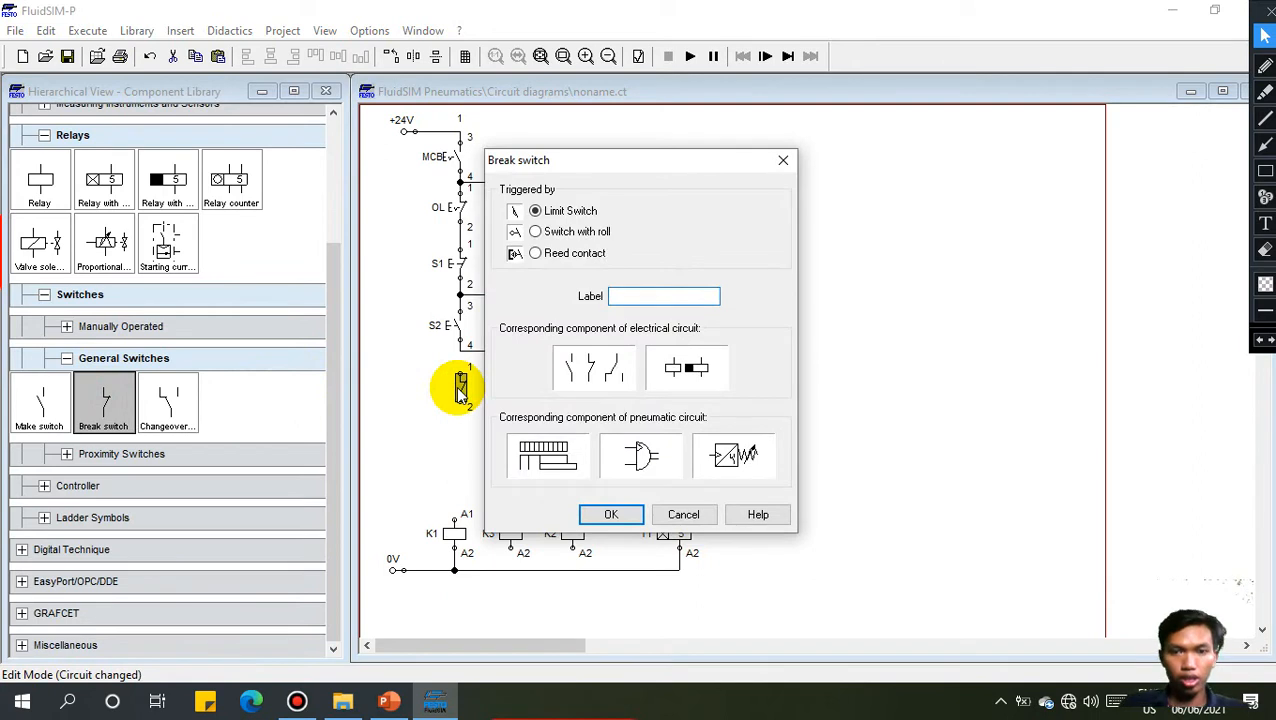
text(T1)
key(Return)
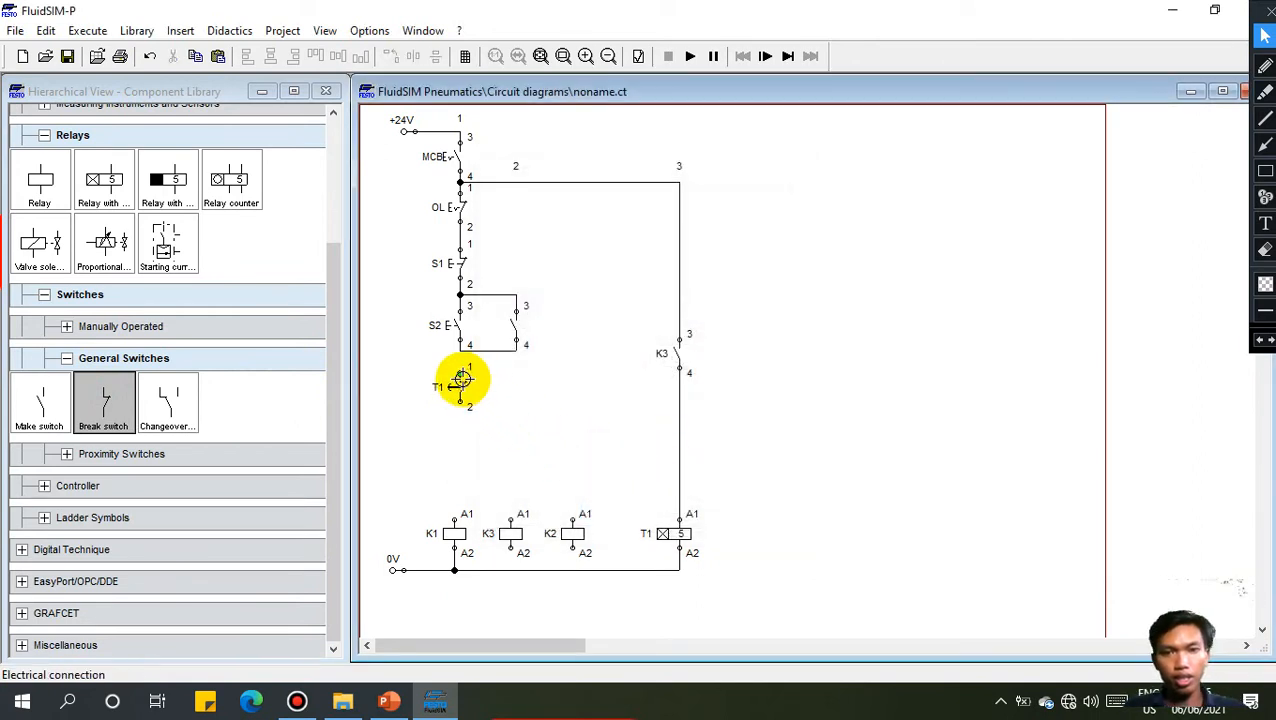
drag(460, 375, 460, 365)
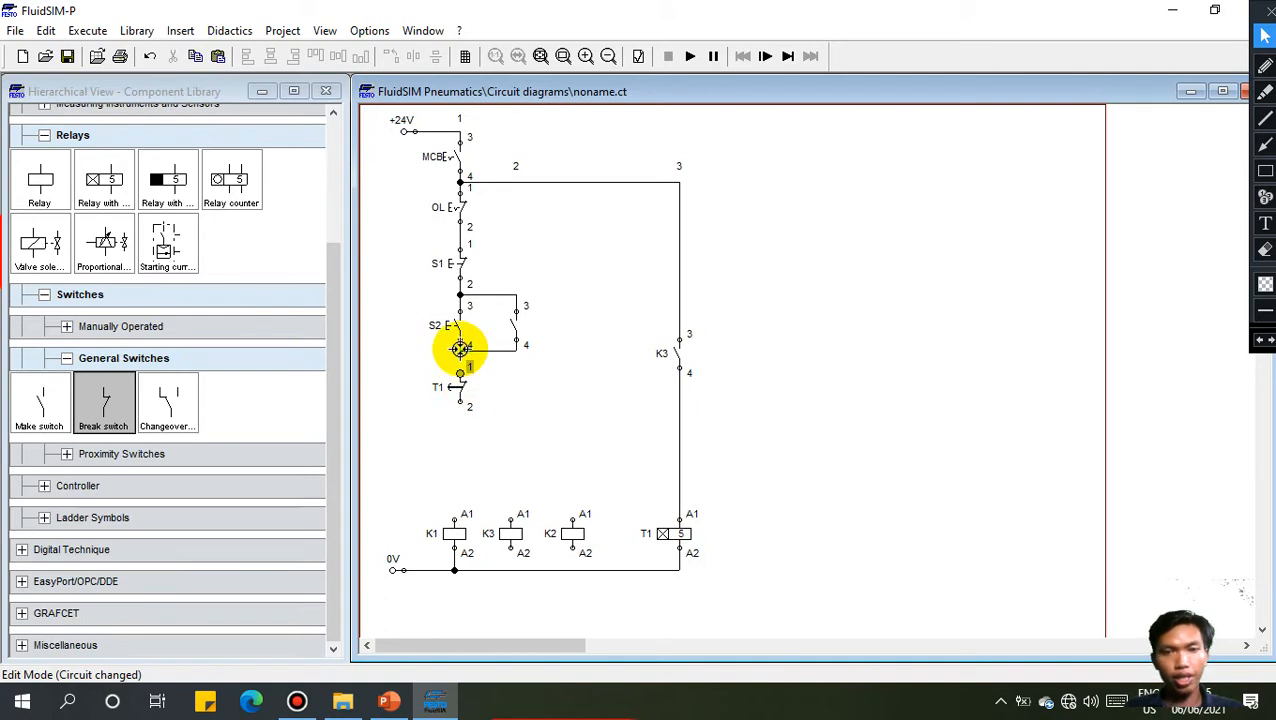
click(503, 380)
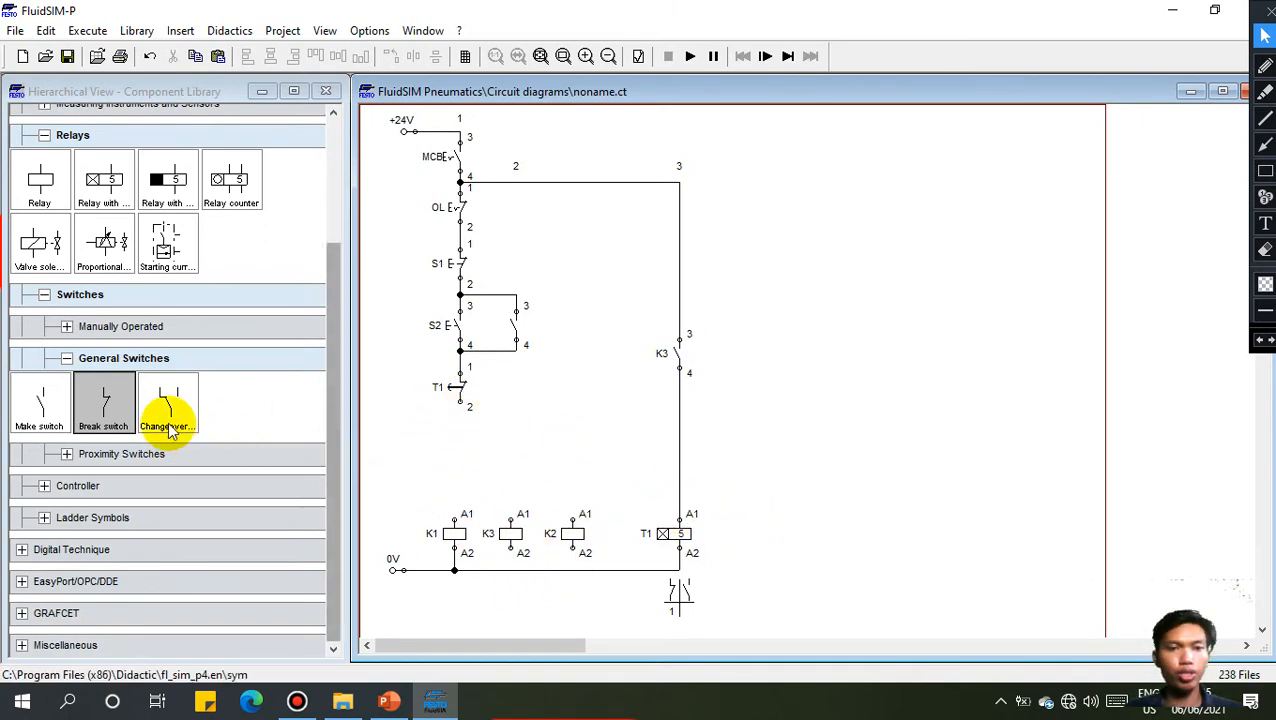
Step: Wire a second break switch in series between the T1 contact and coil K1, and align K1 directly beneath it
click(90, 413)
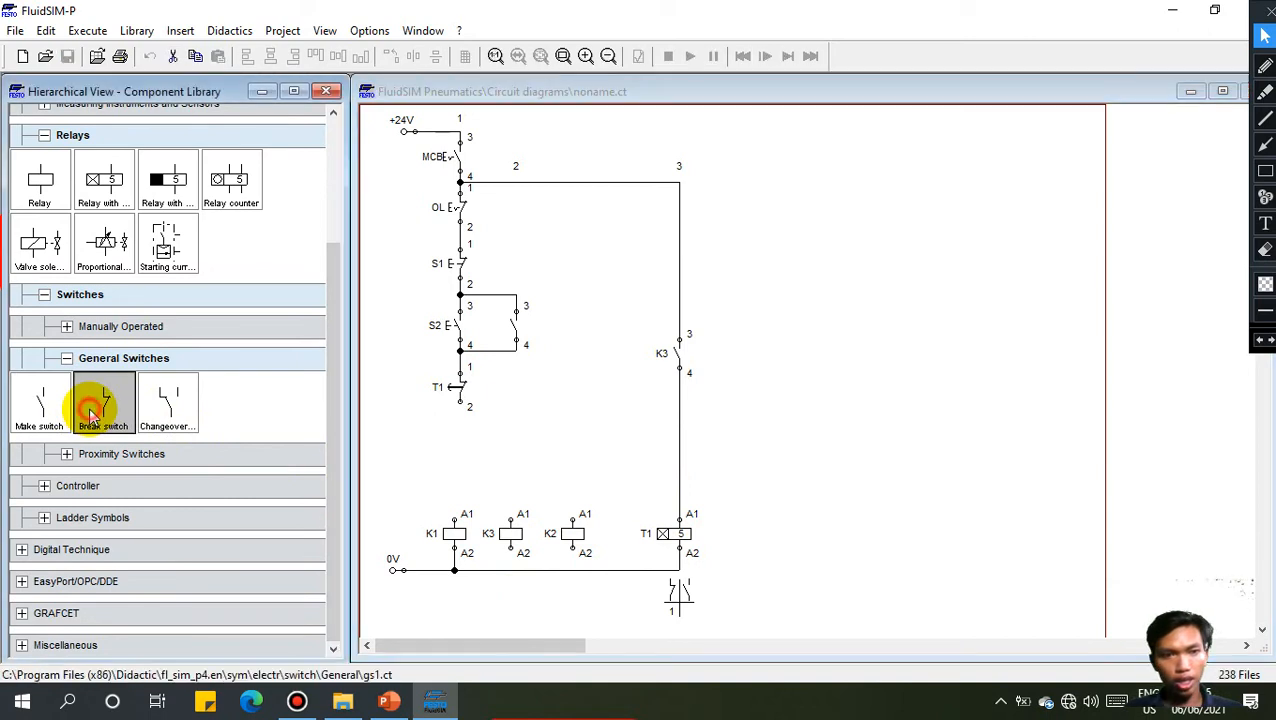
drag(90, 413, 460, 441)
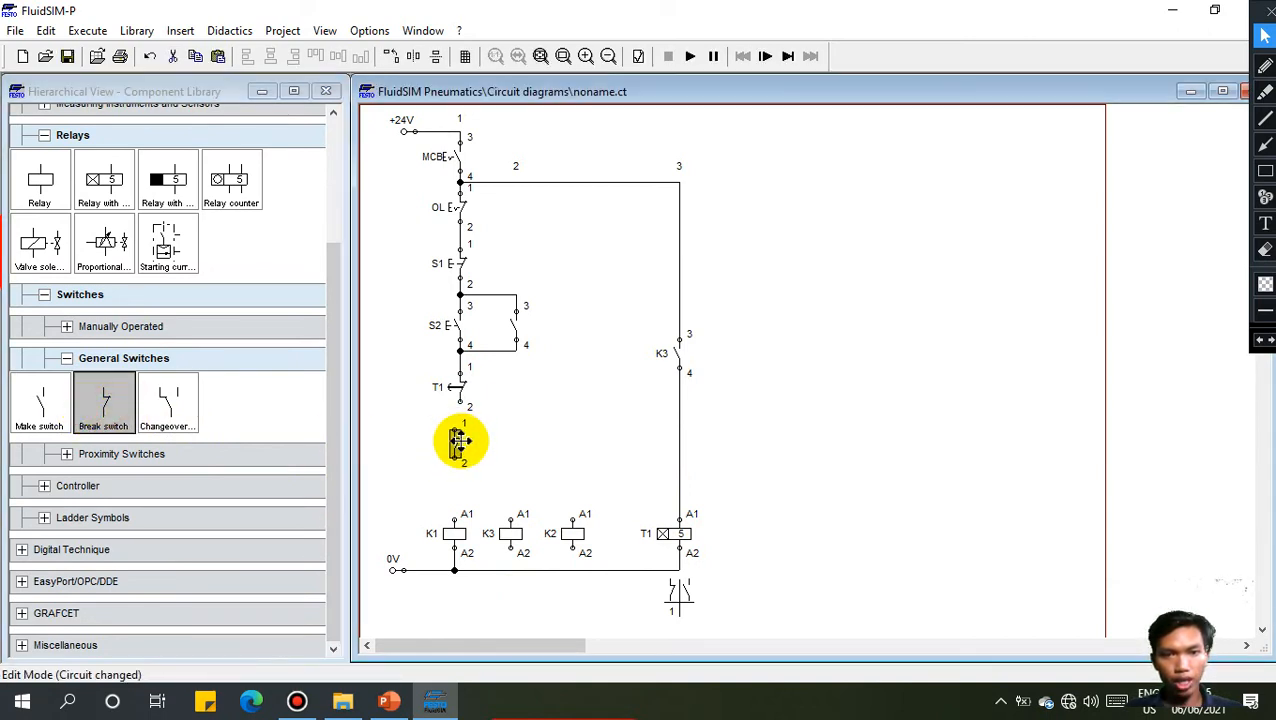
drag(454, 440, 461, 441)
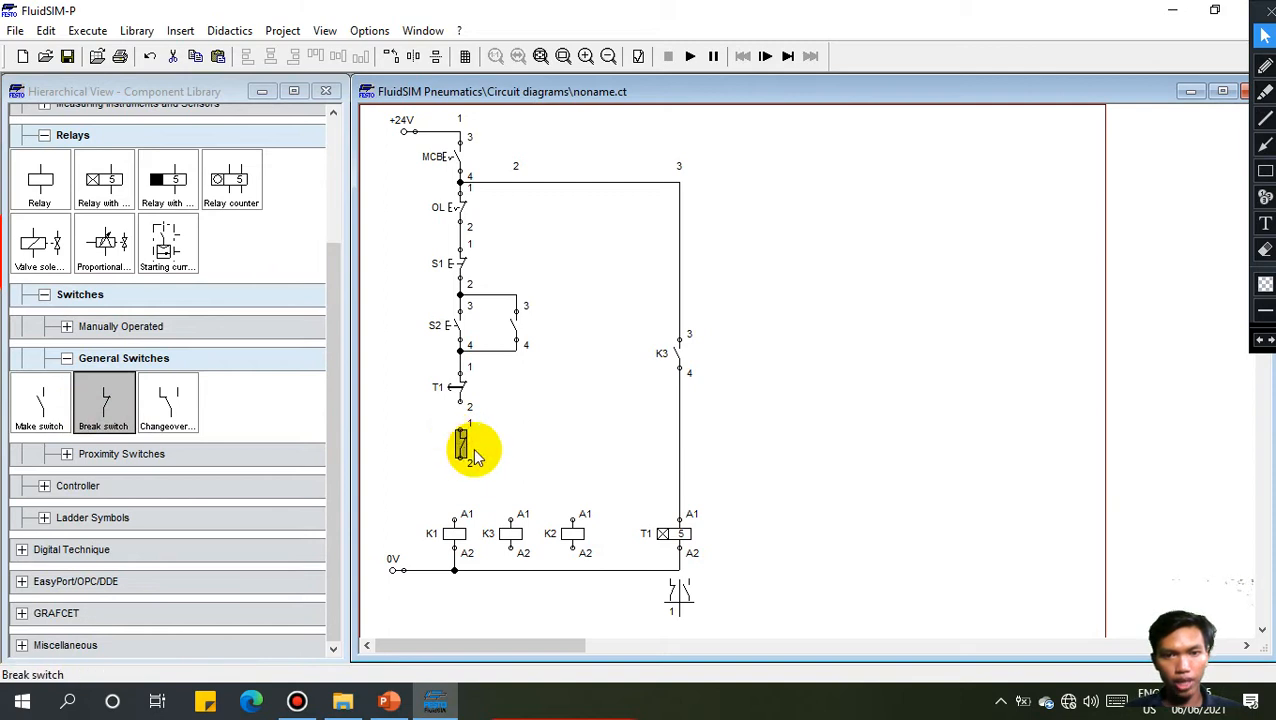
click(478, 449)
drag(455, 519, 461, 457)
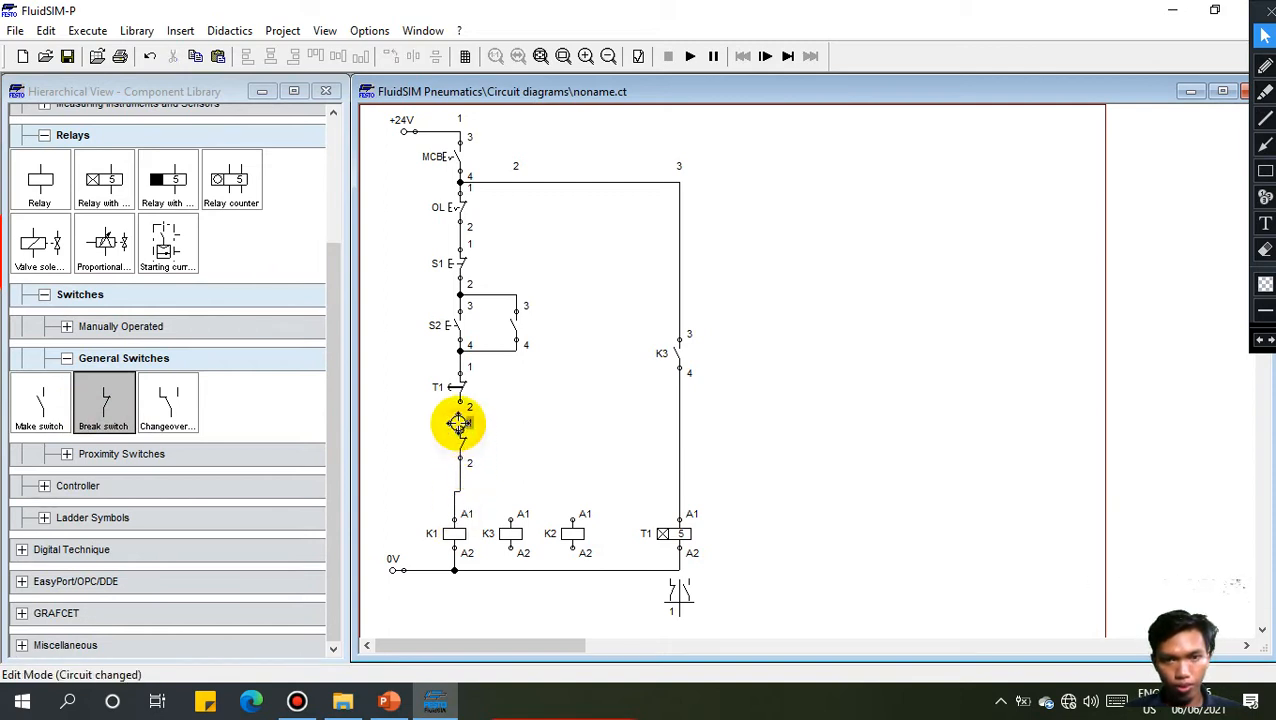
click(454, 533)
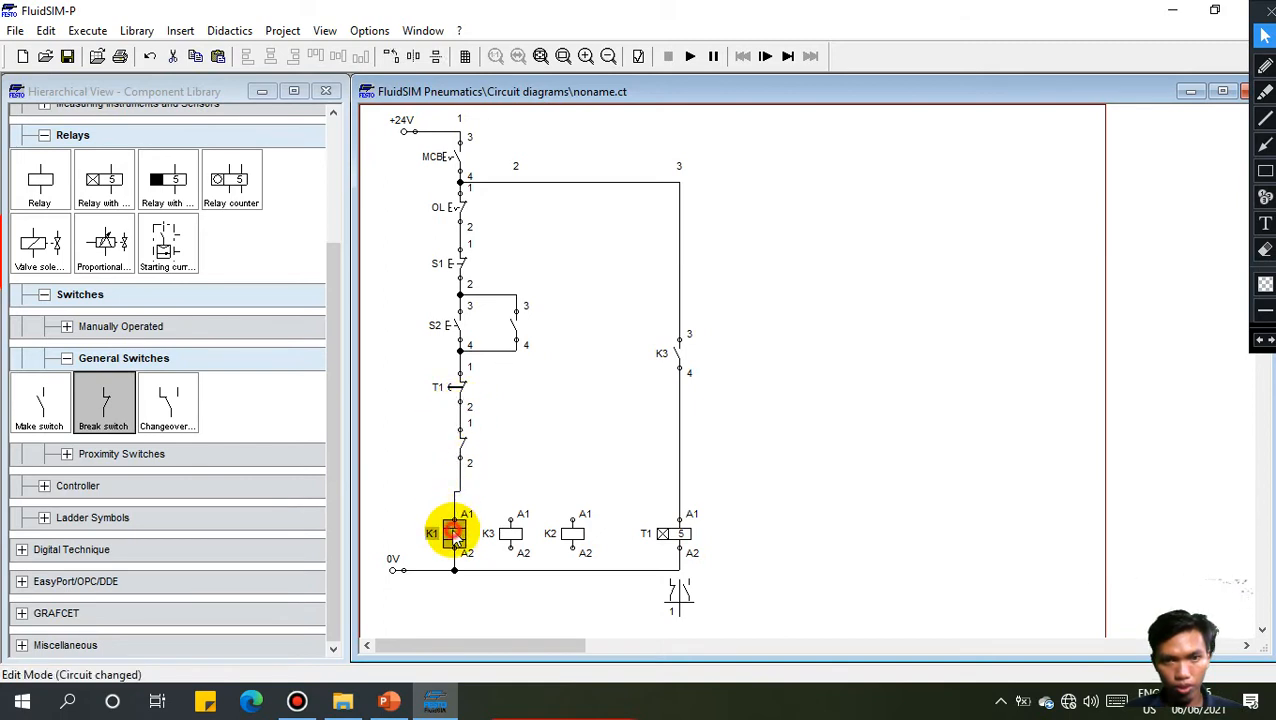
click(424, 582)
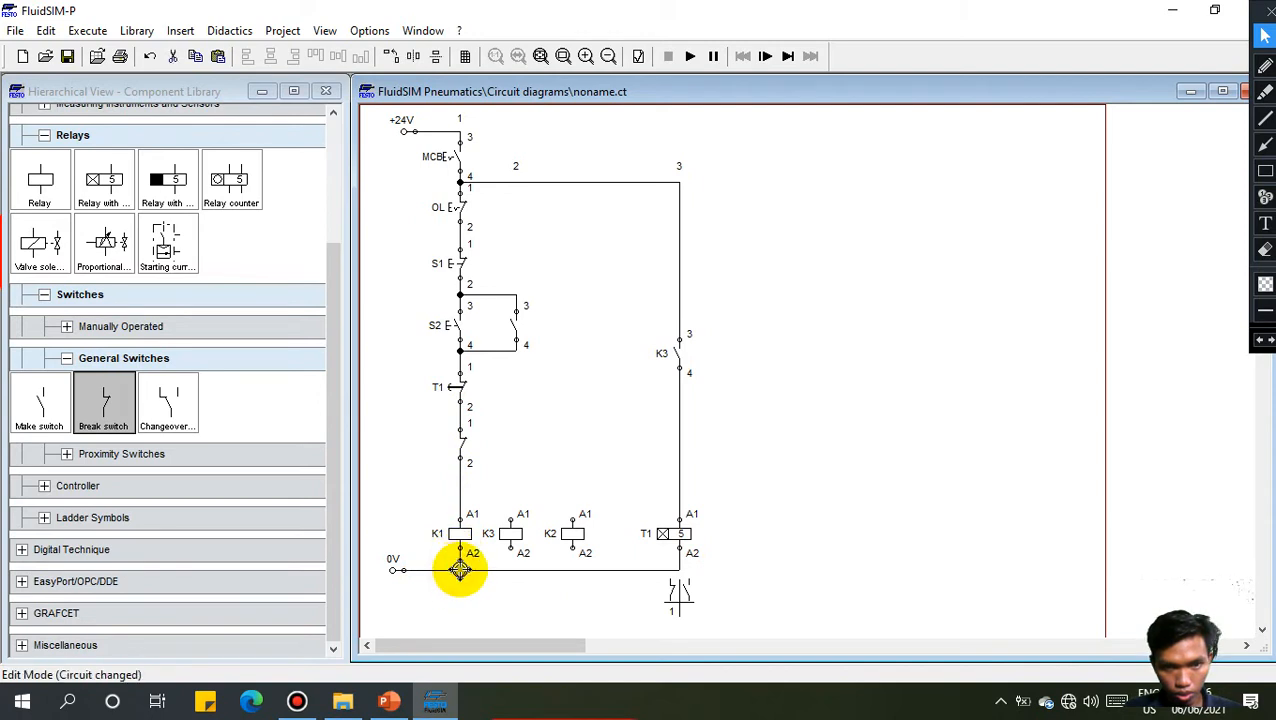
Step: Label the unnamed break switch between the T1 contact and coil K1 as K2
double_click(463, 440)
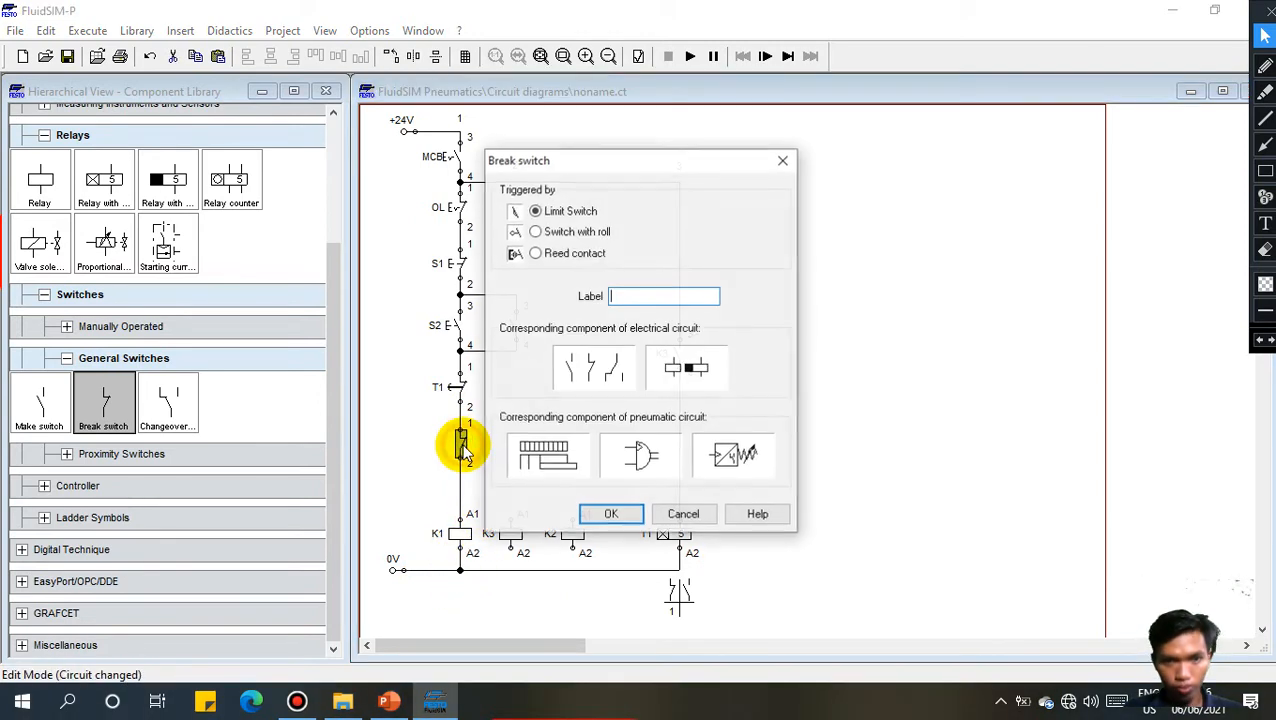
text(K2)
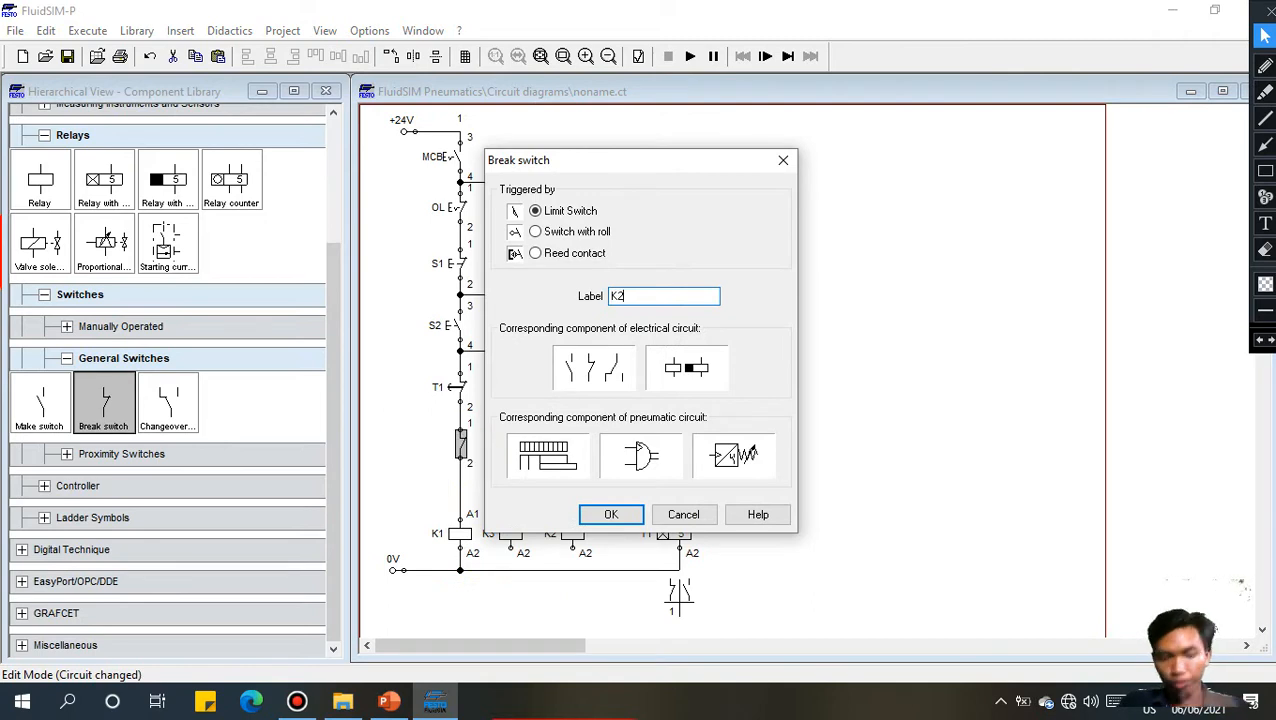
key(Return)
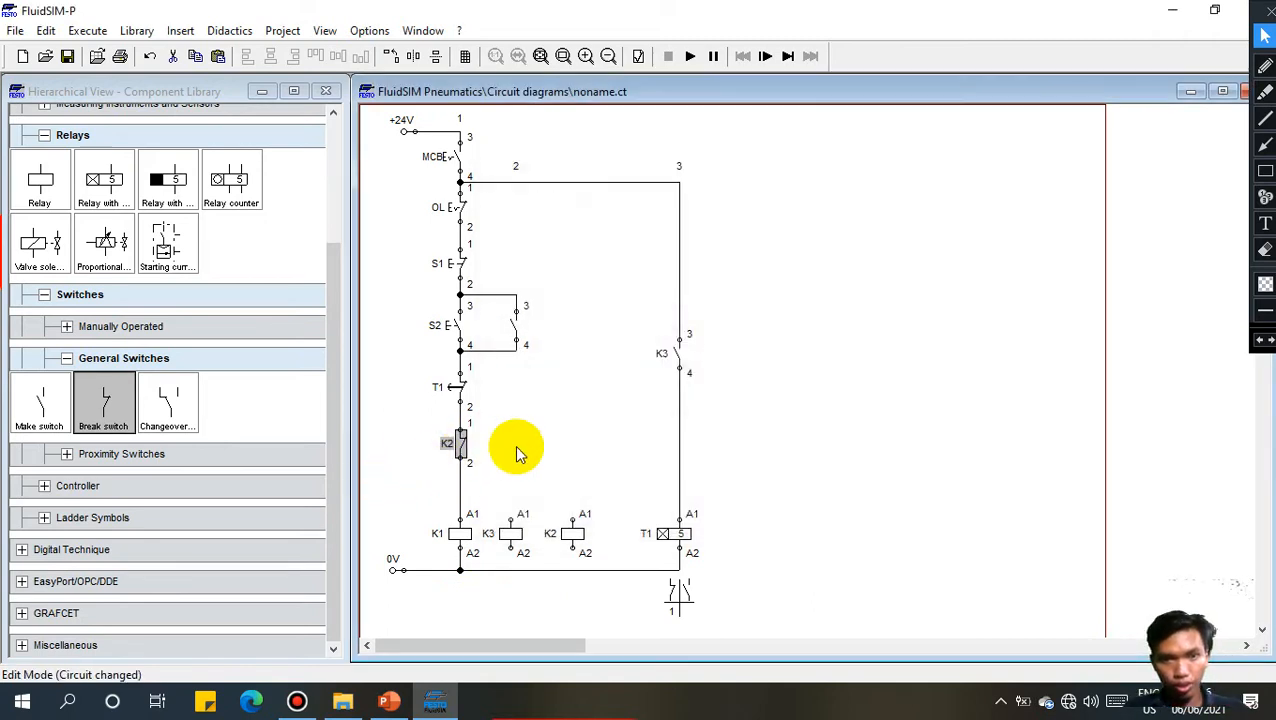
click(514, 445)
Step: Wire a new break switch between the contact parallel to S2 and coil K3, align K3 beneath it, and connect K3's A2 terminal to 0V
click(105, 402)
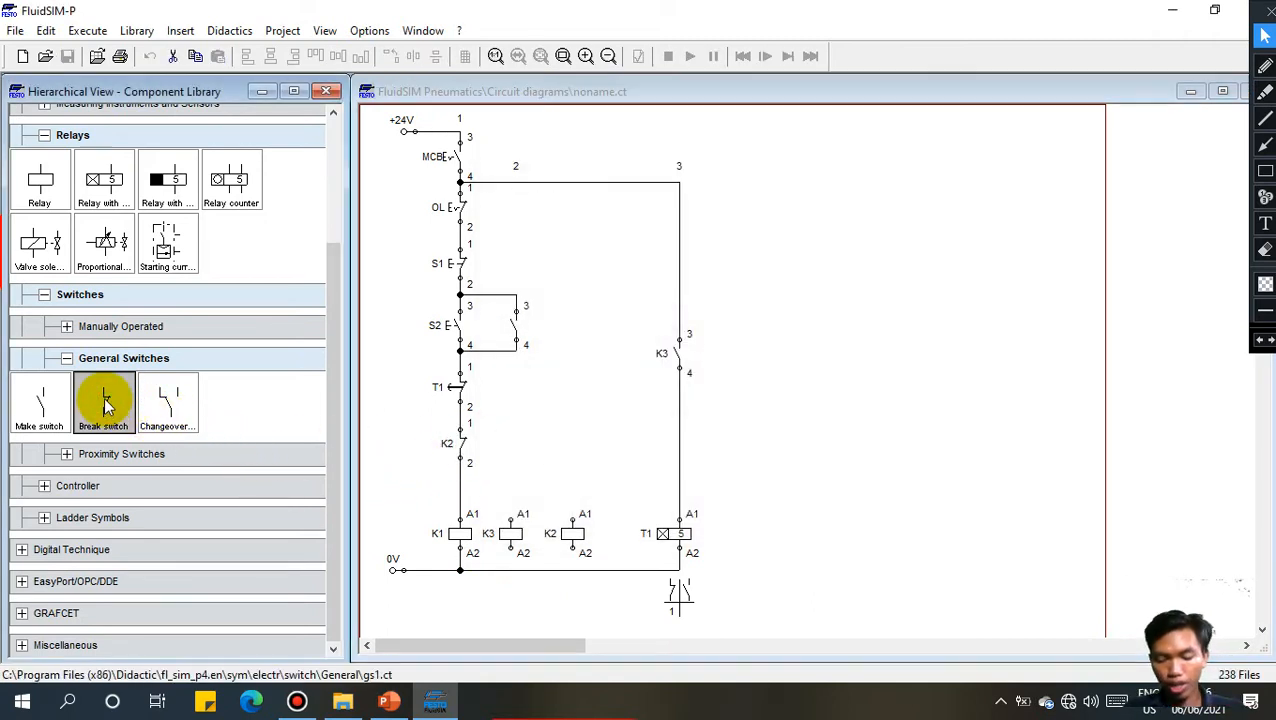
drag(105, 402, 506, 410)
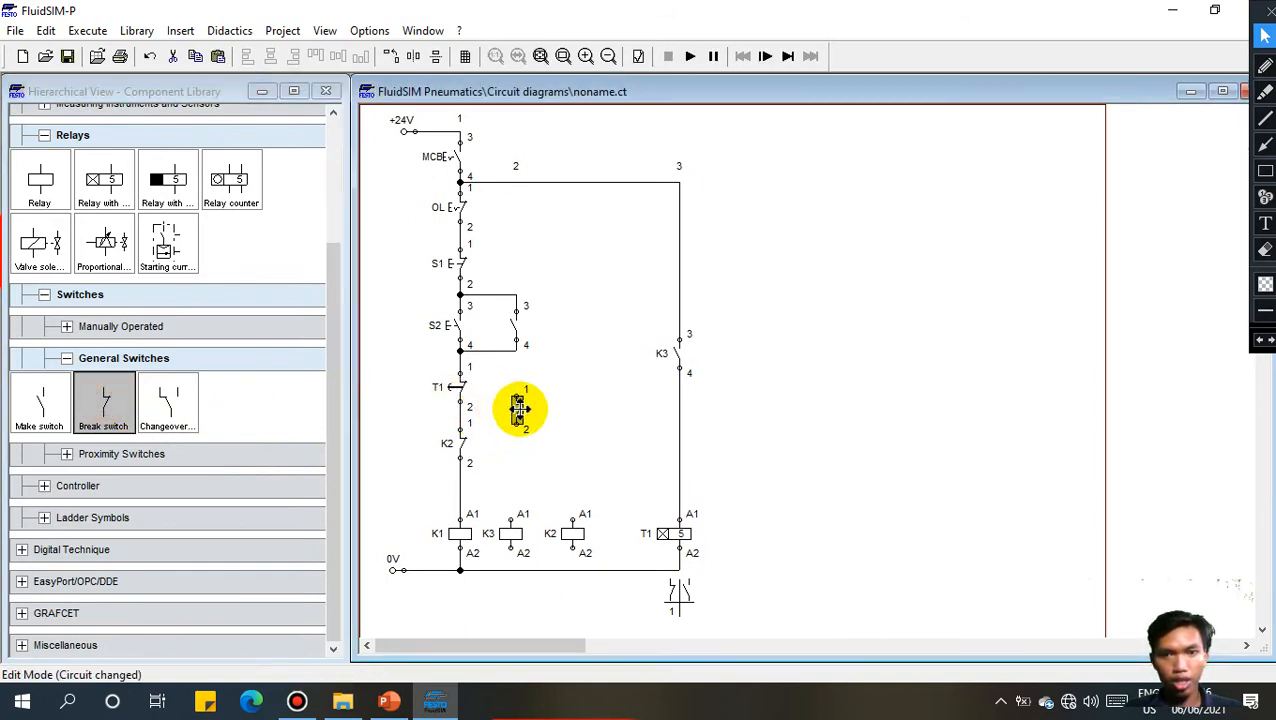
drag(514, 392, 516, 350)
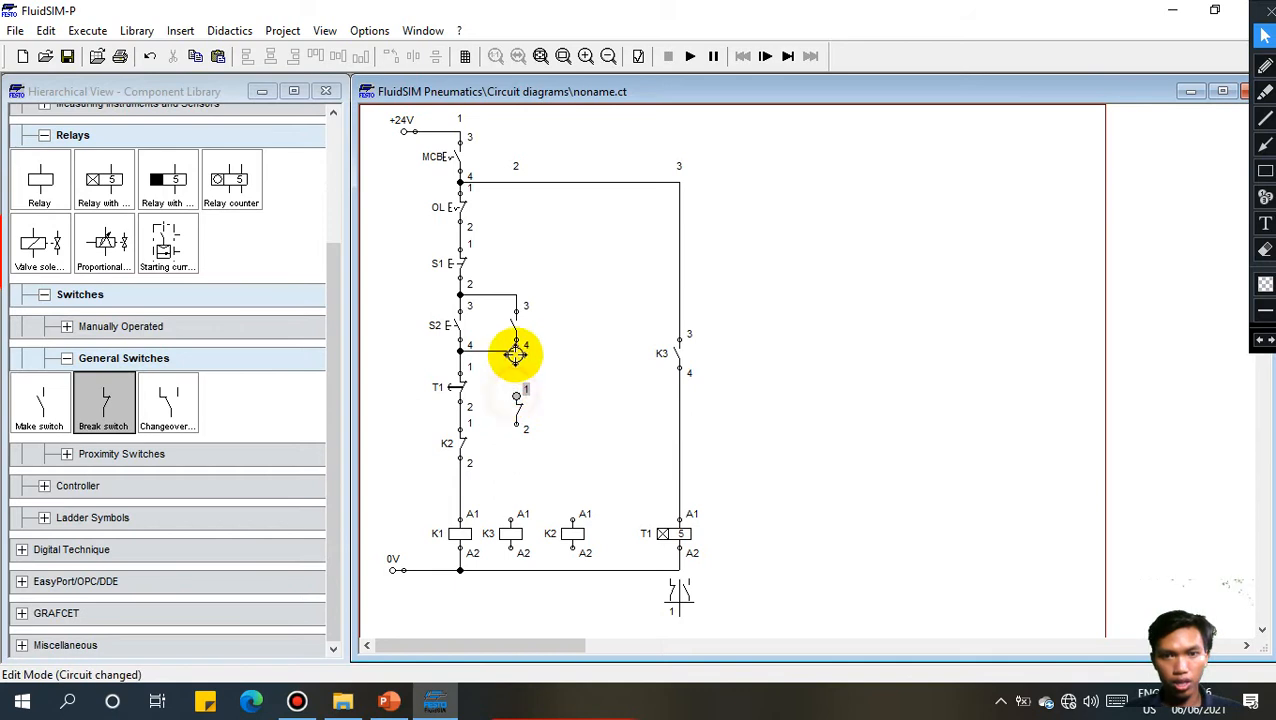
drag(517, 424, 516, 570)
click(510, 537)
click(516, 549)
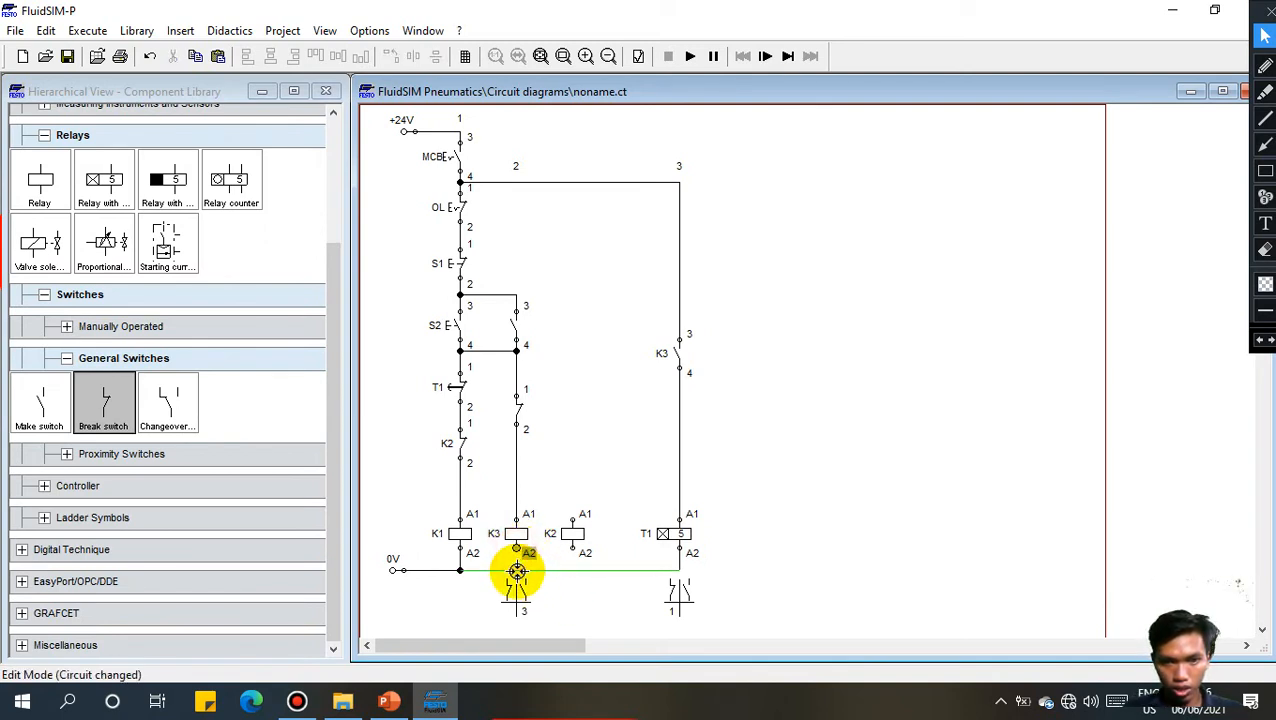
double_click(519, 534)
text(K)
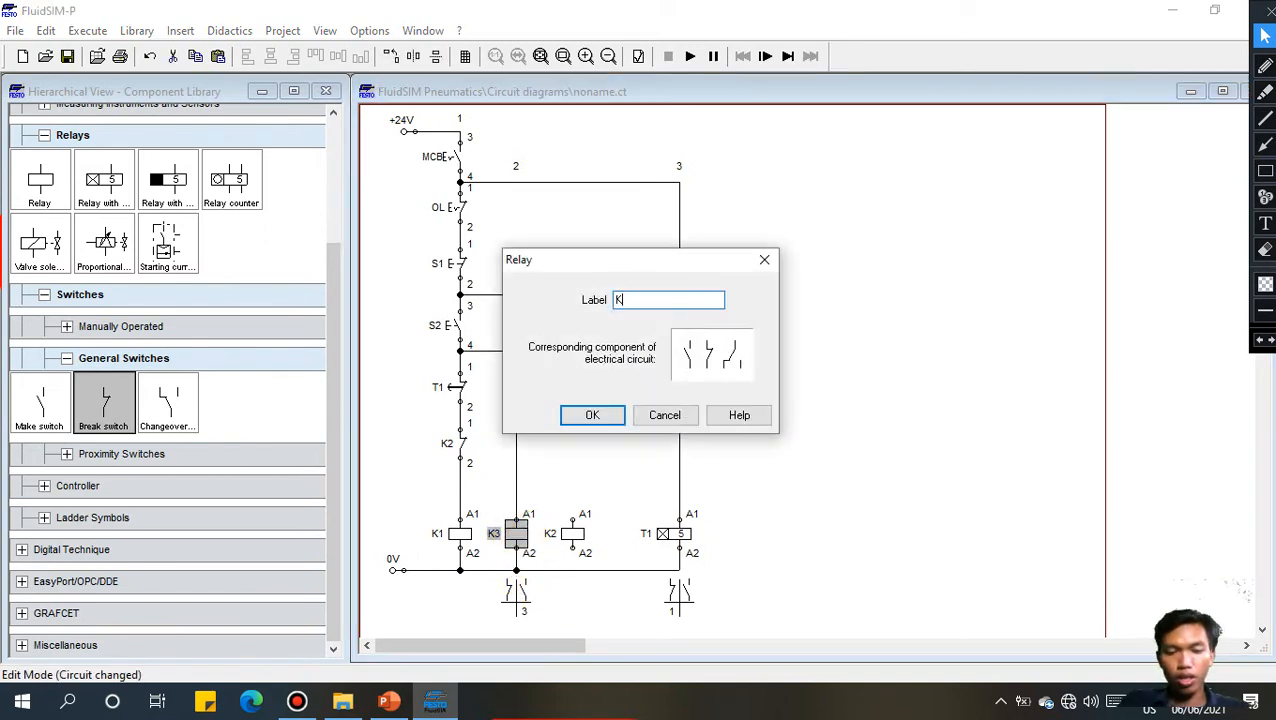
text(3)
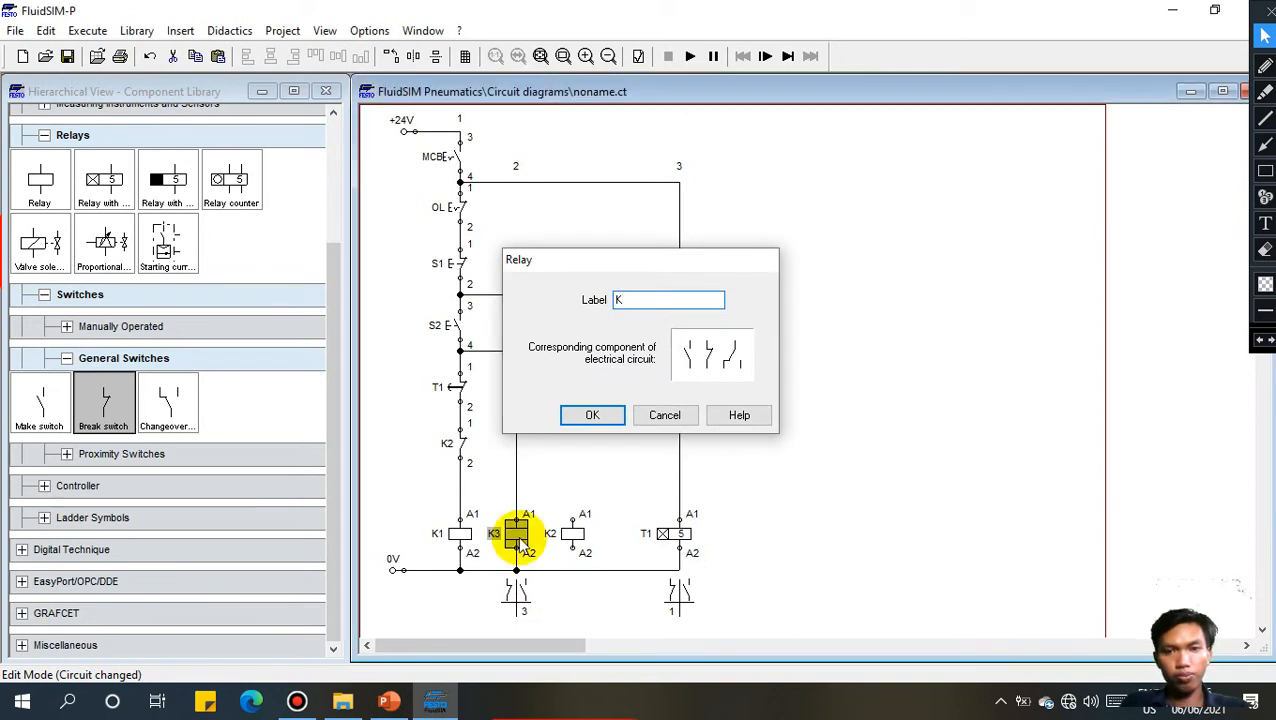
key(Return)
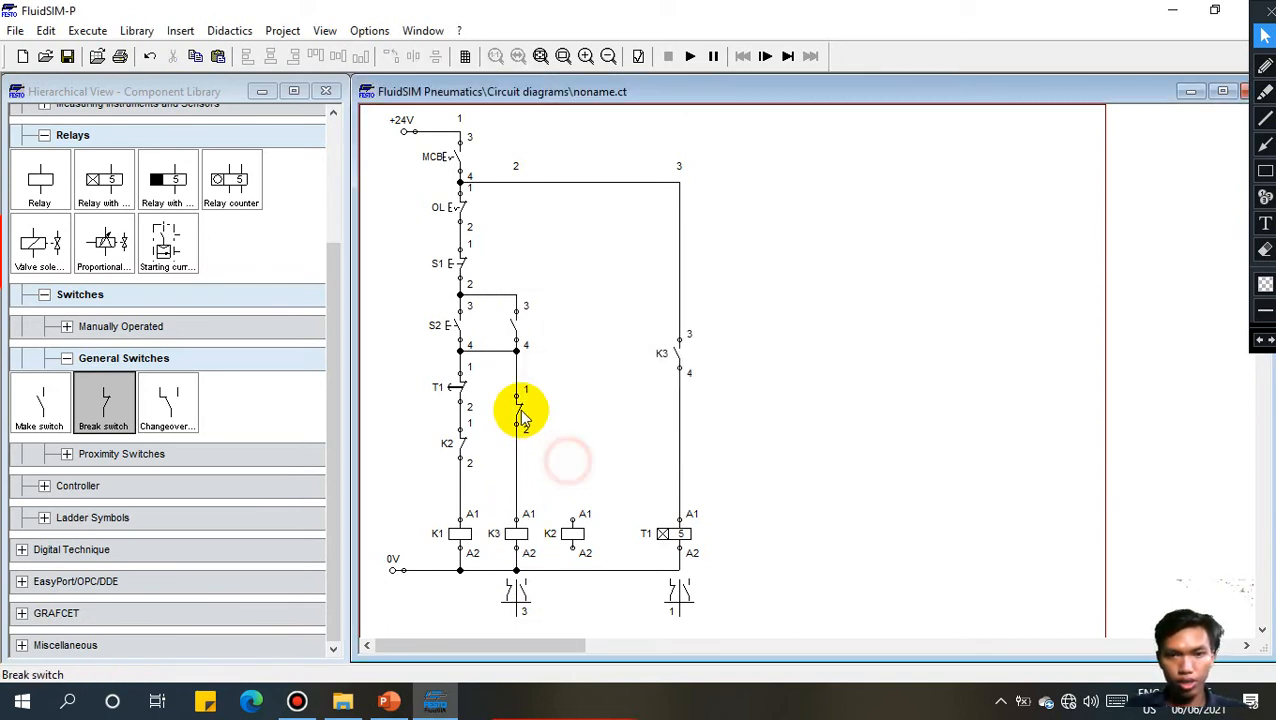
Step: Label the break switch above coil K3 as K2
double_click(517, 410)
text(K)
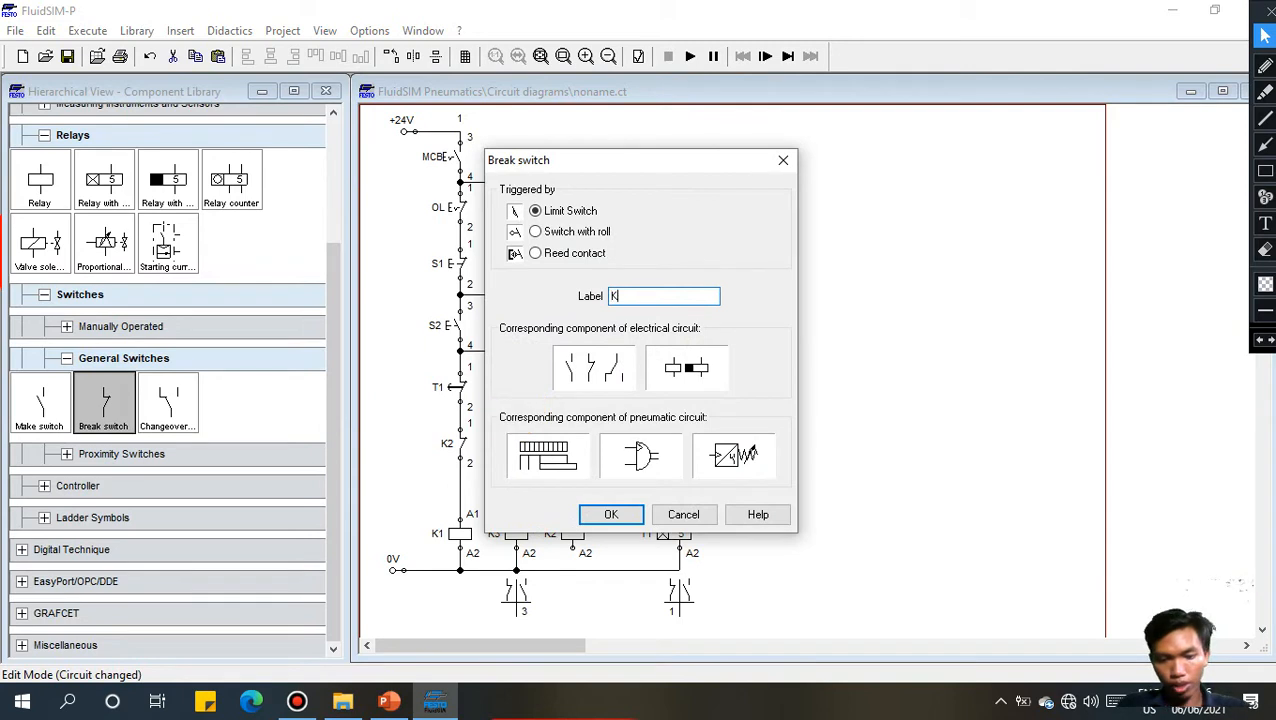
text(2)
key(Return)
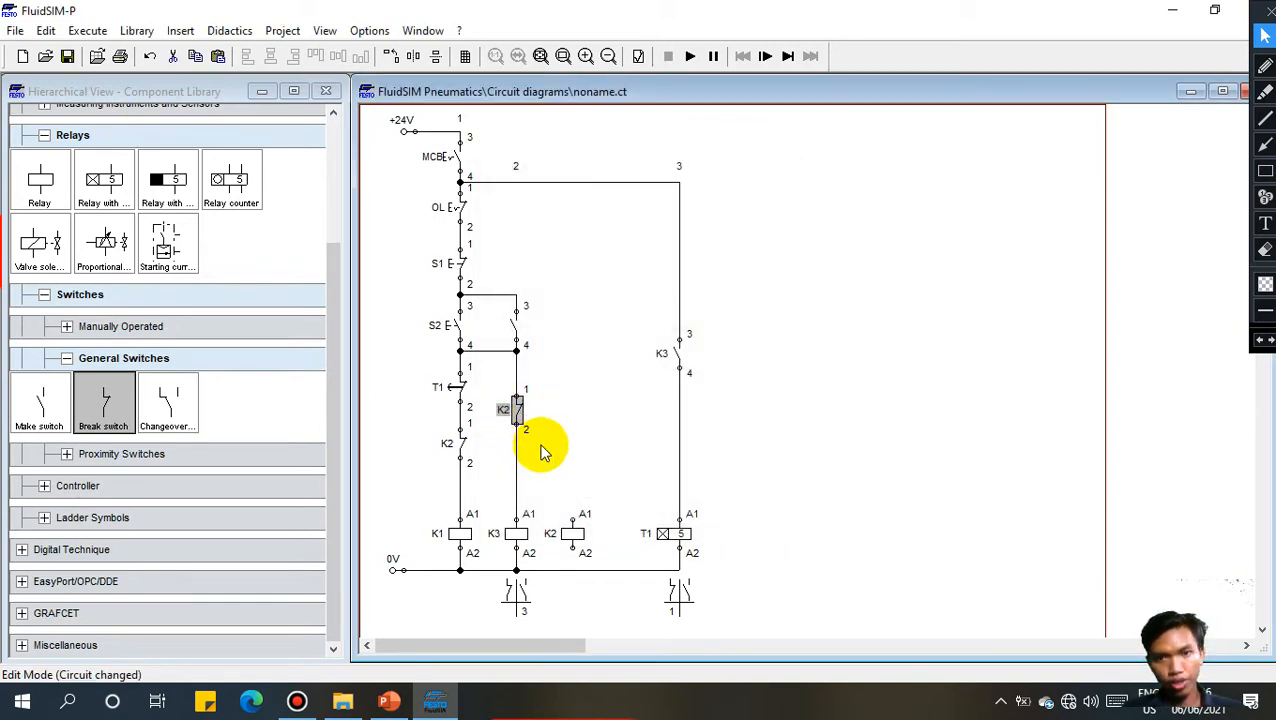
click(558, 435)
Step: Place a make switch above coil K2 and label it T1
drag(35, 405, 571, 398)
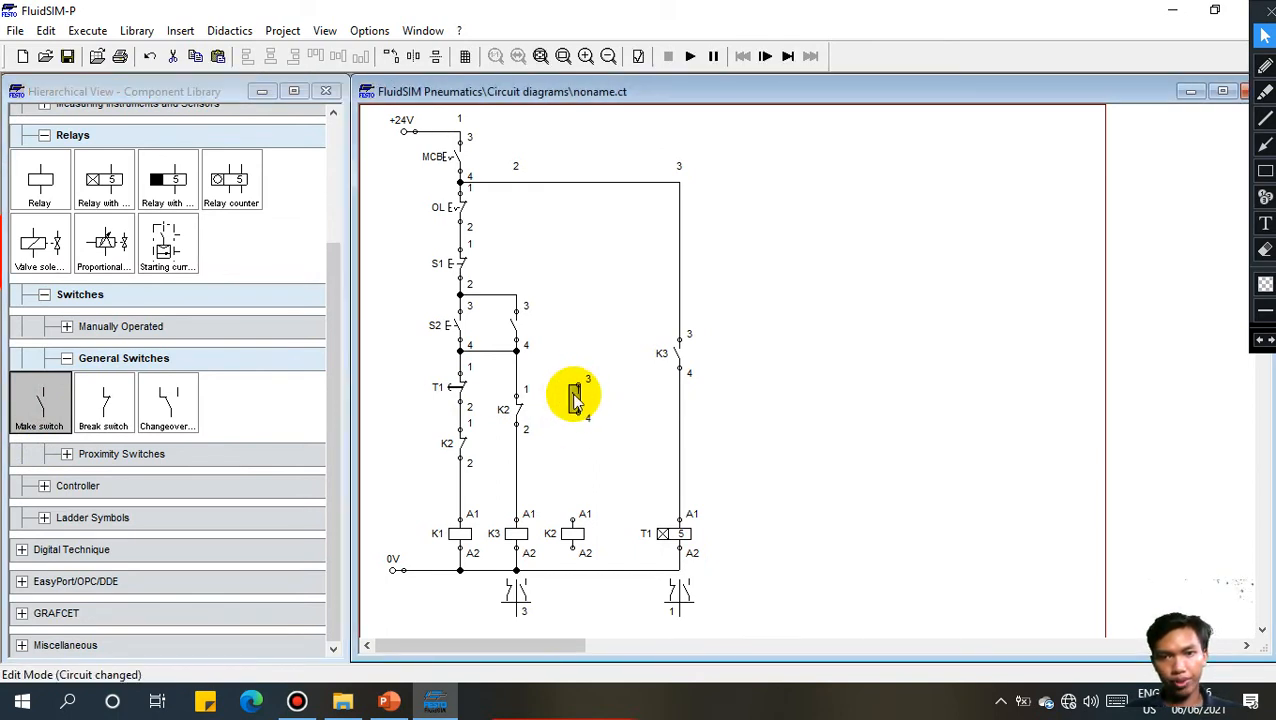
double_click(575, 400)
text(T1)
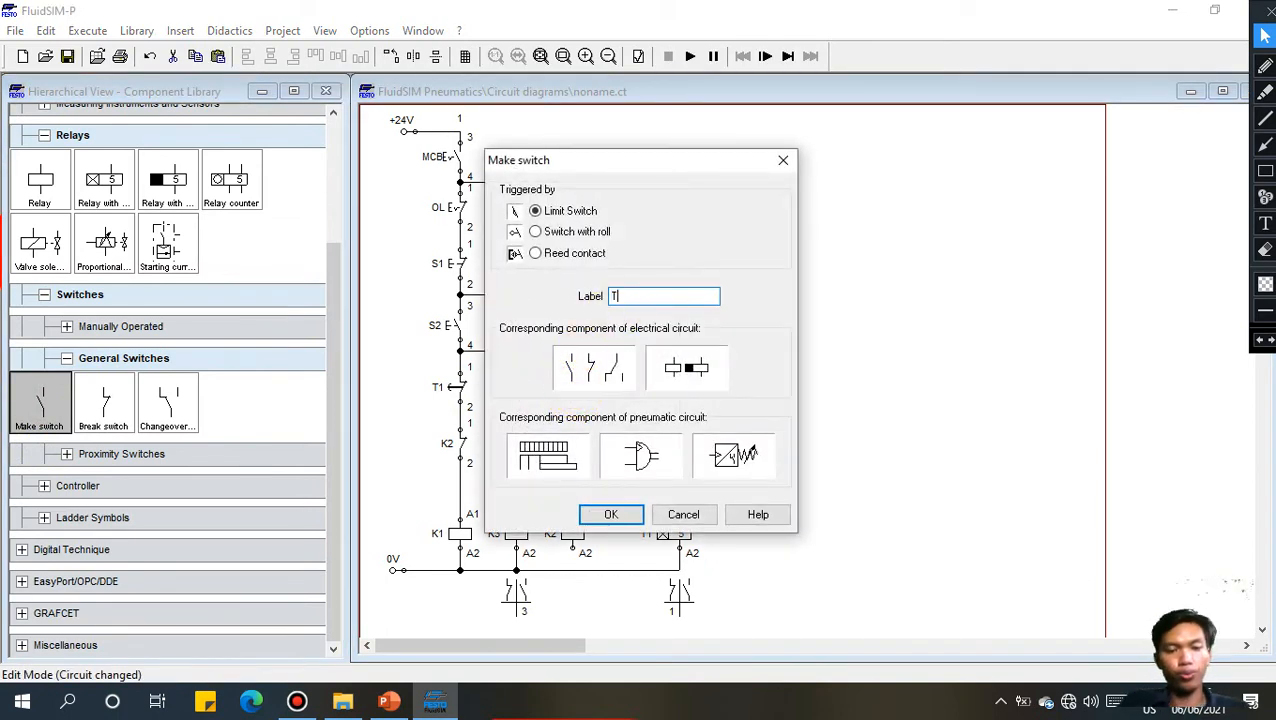
key(Return)
click(620, 432)
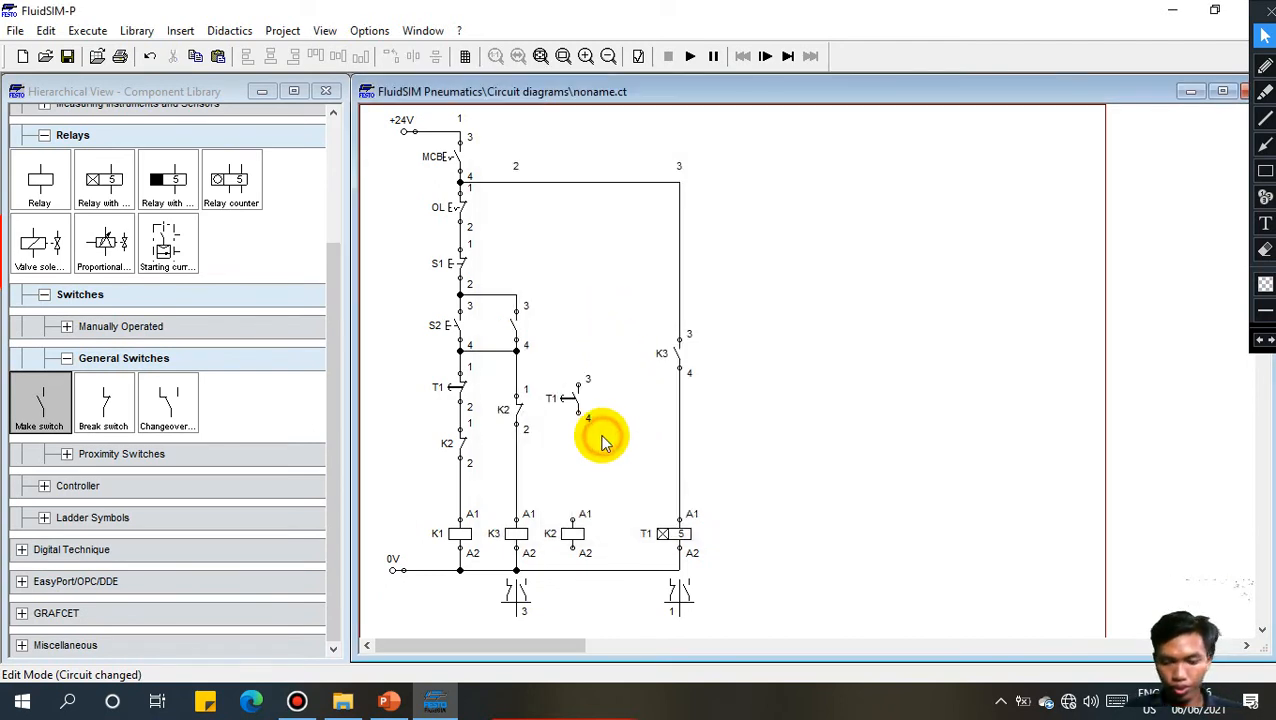
Step: Wire the T1 make contact between the line below S1 and coil K2, then align K2 beneath it and connect its A2 terminal to 0V
drag(575, 413, 572, 519)
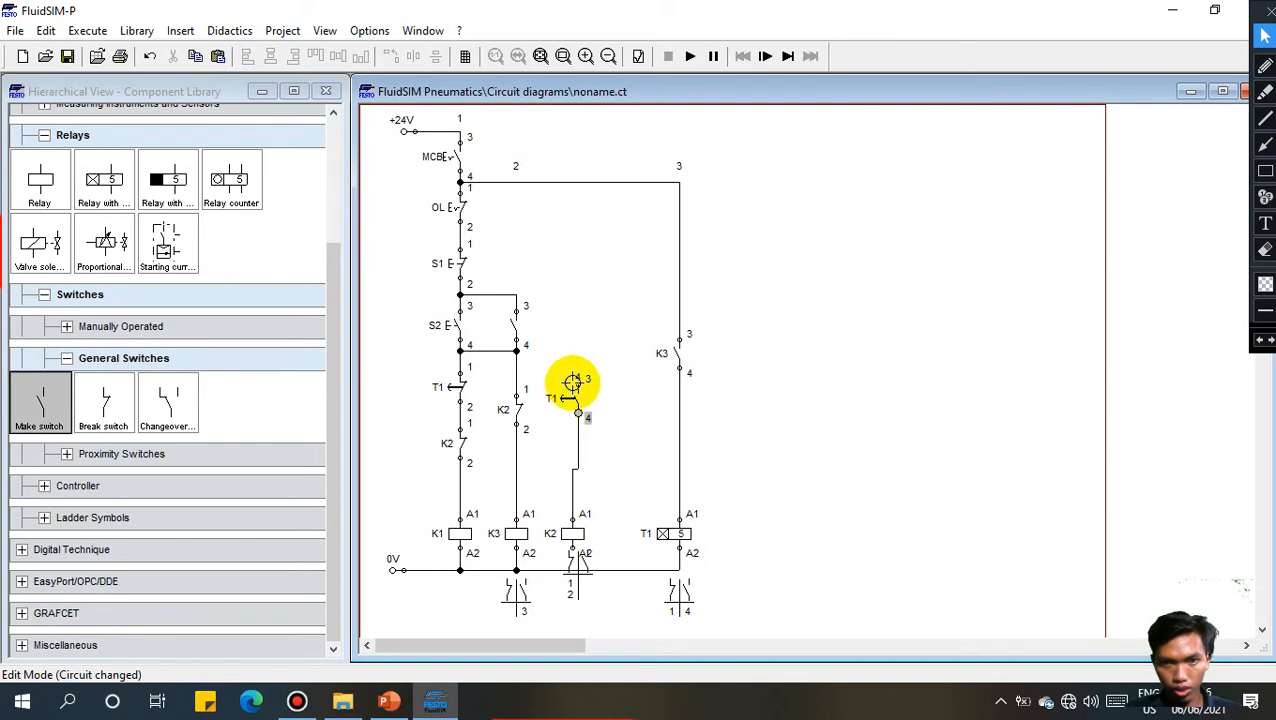
drag(578, 385, 516, 294)
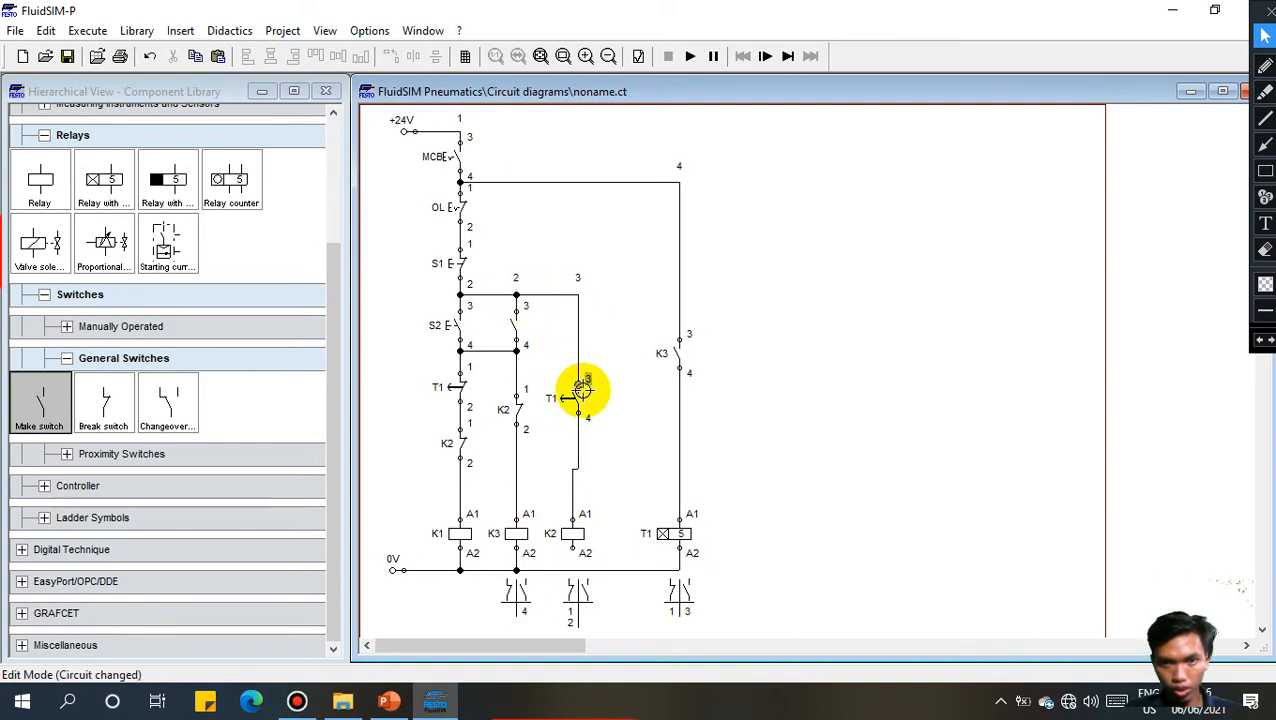
drag(571, 524, 578, 572)
click(648, 494)
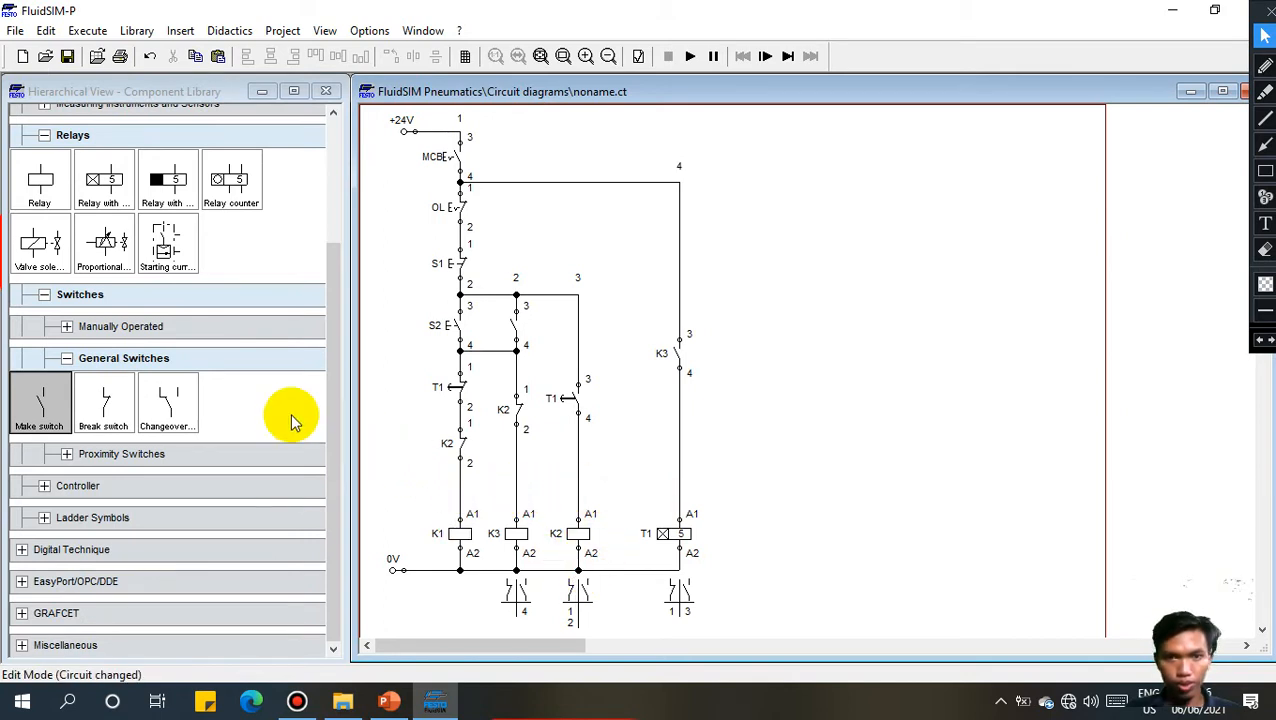
Step: Place another make switch beside the T1 make contact, wire its upper terminal to the line below S1, and straighten the connection
click(42, 405)
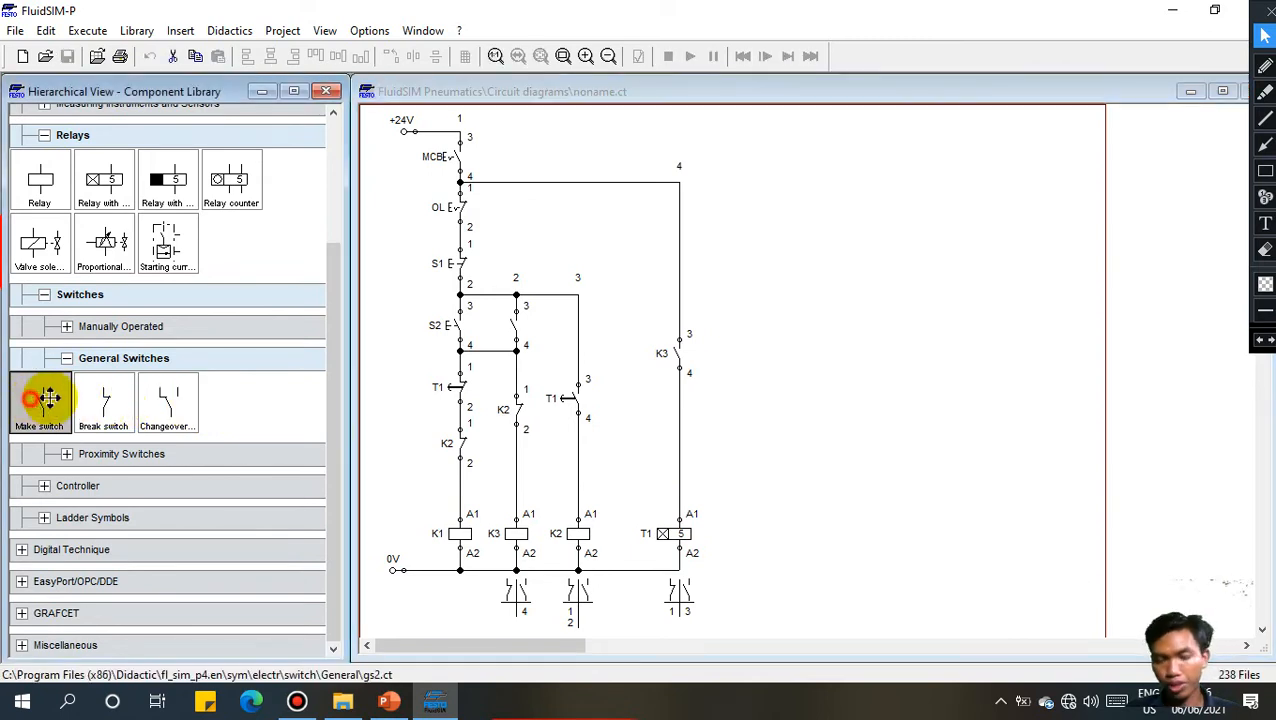
drag(42, 400, 620, 400)
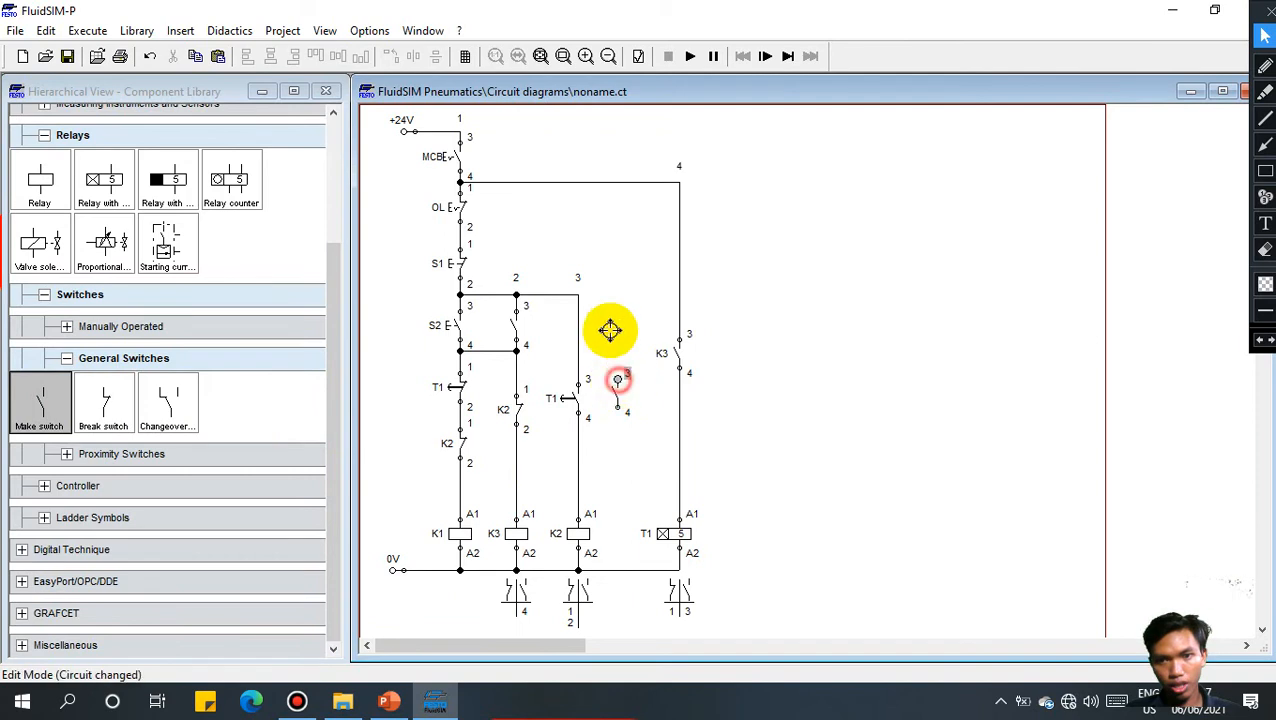
drag(577, 295, 617, 376)
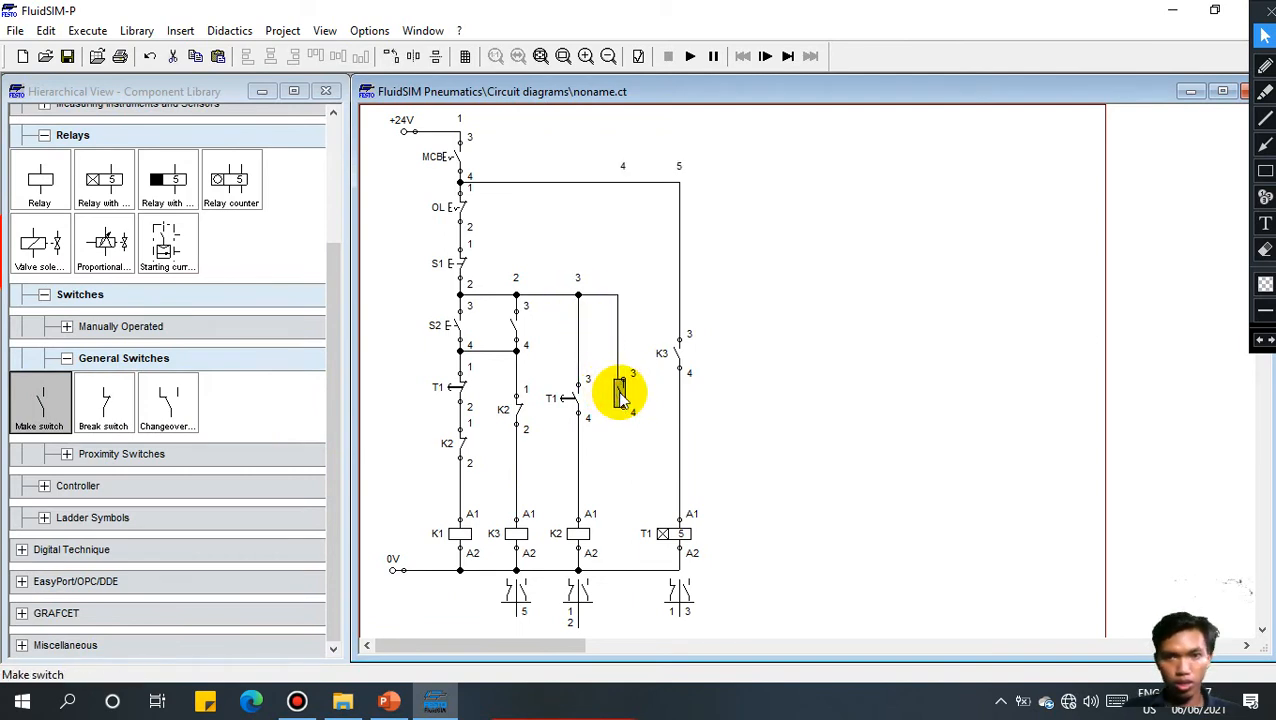
click(618, 437)
click(621, 394)
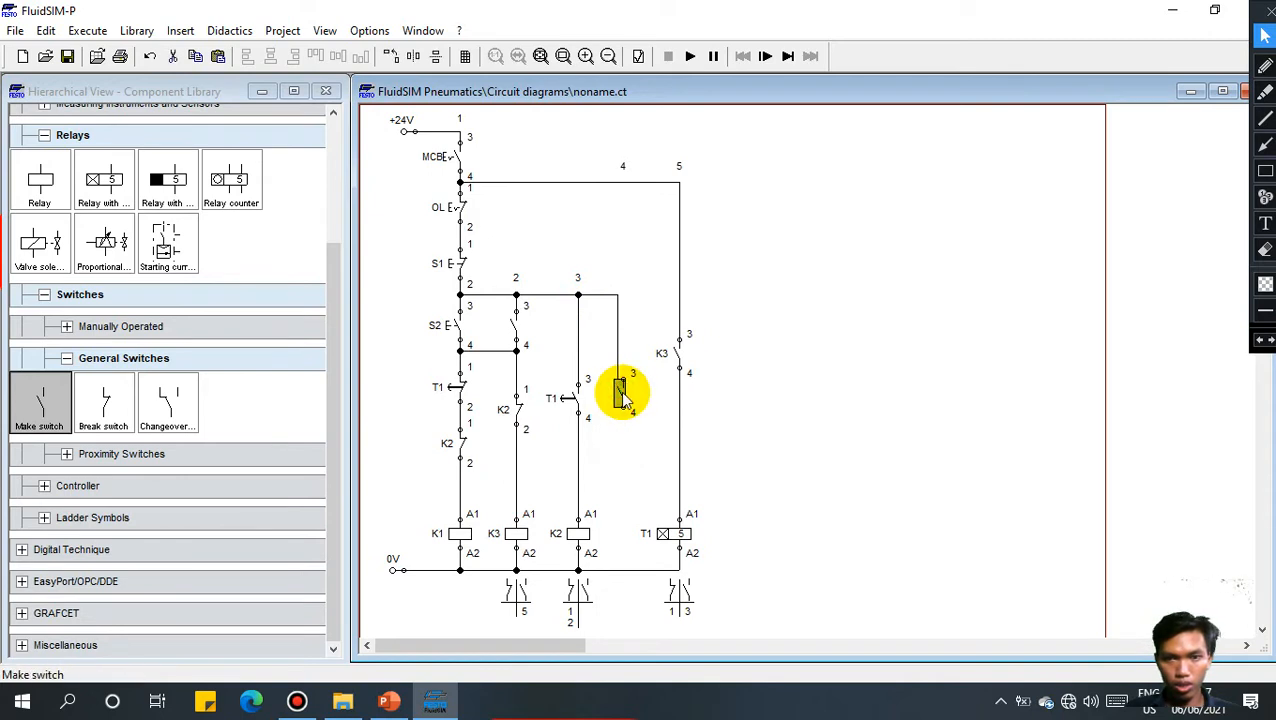
drag(617, 365, 631, 404)
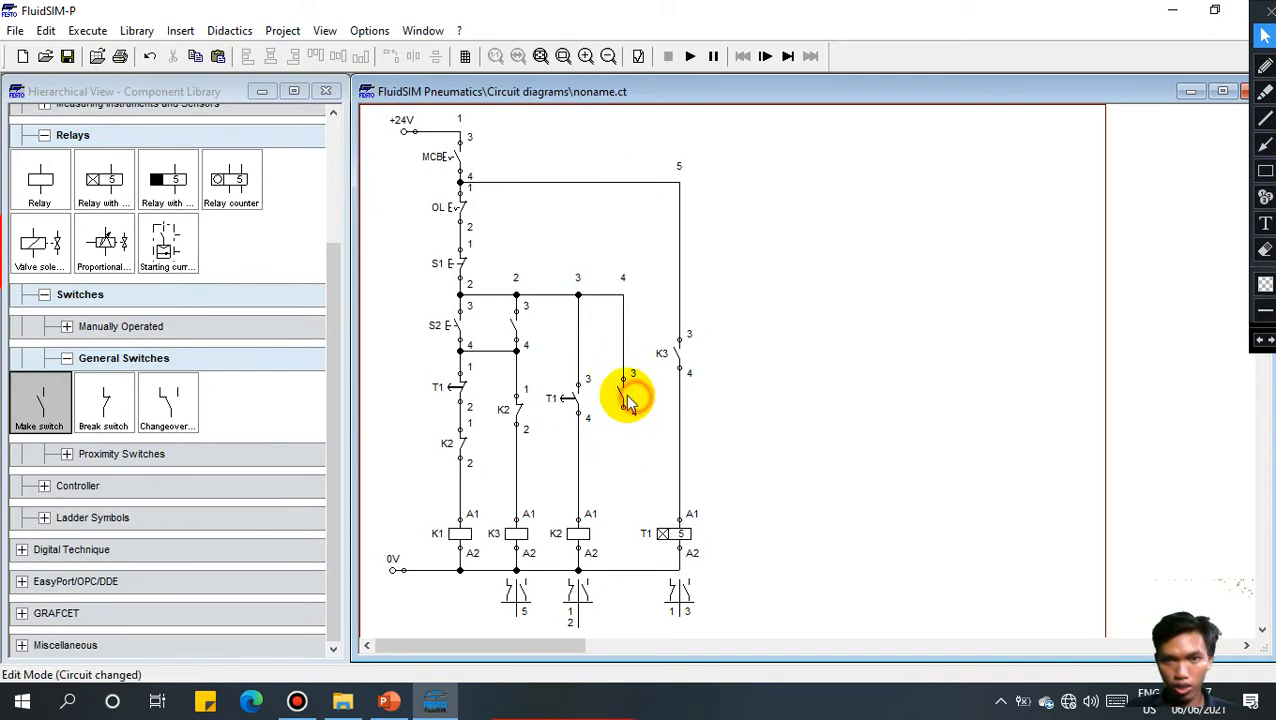
click(619, 397)
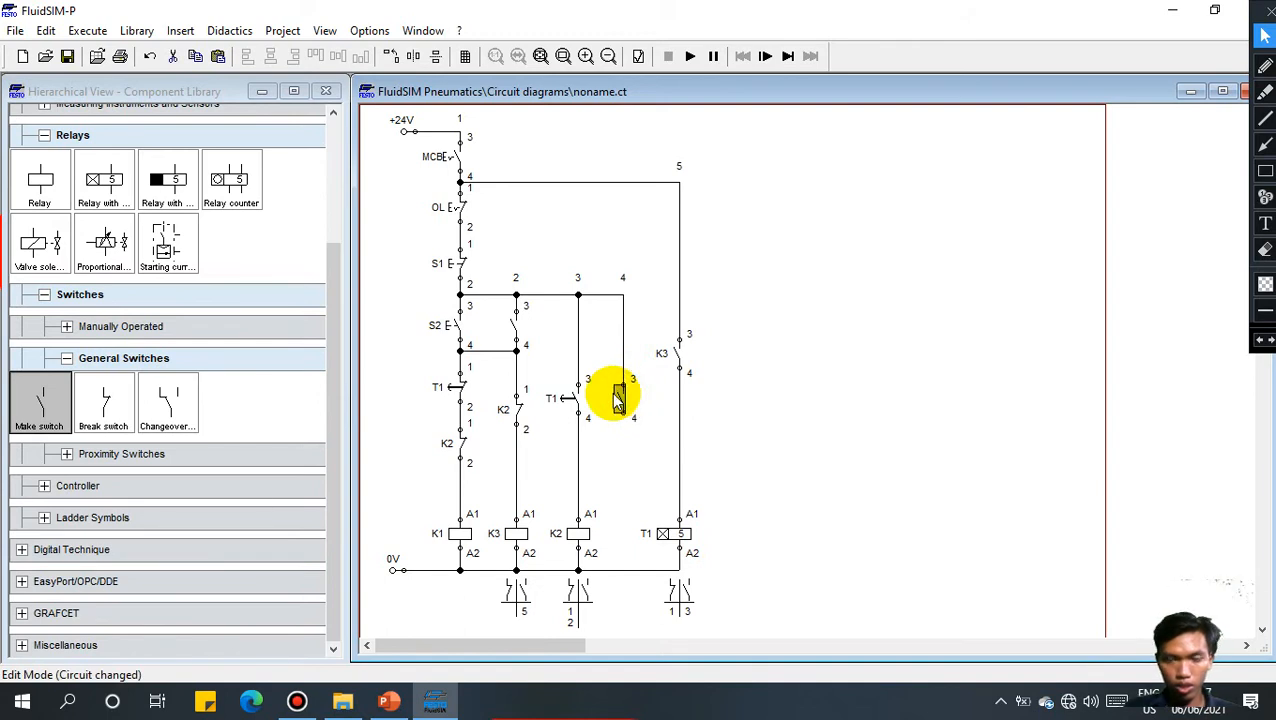
Step: Label the new make switch K2 and wire its lower terminal to the line between the T1 make contact and coil K2
double_click(620, 400)
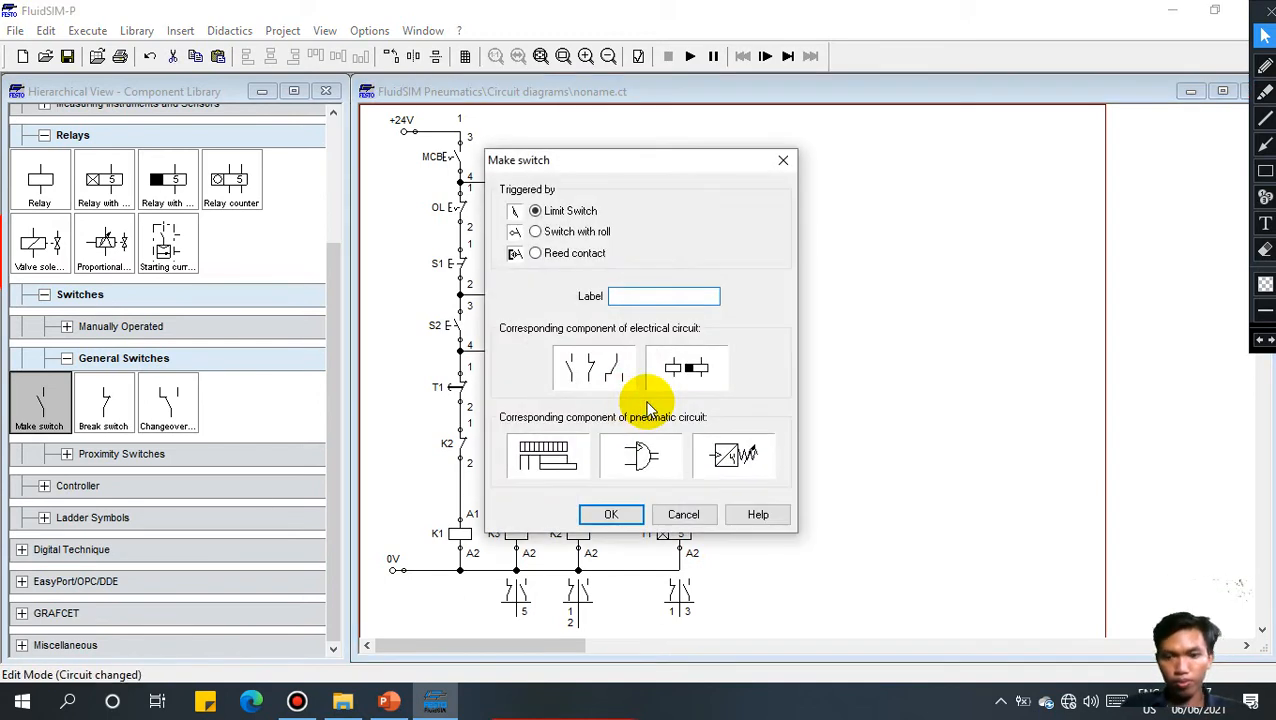
text(K2)
key(Return)
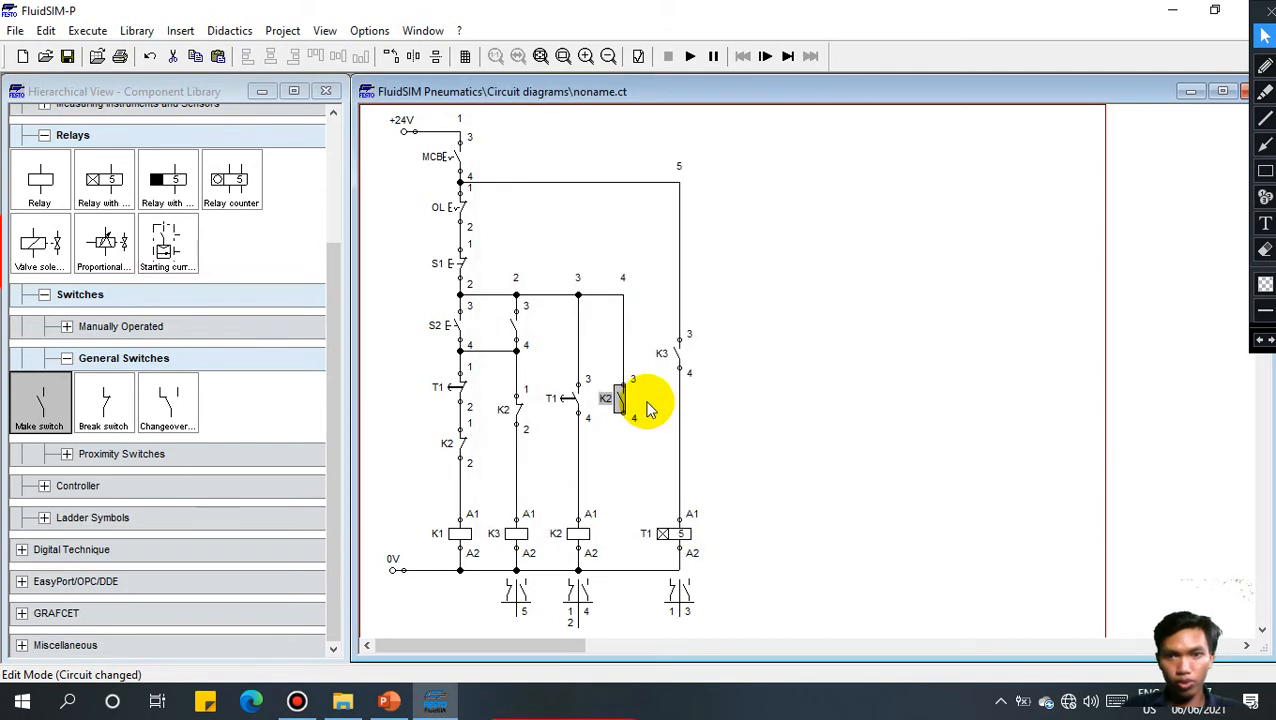
drag(620, 413, 578, 463)
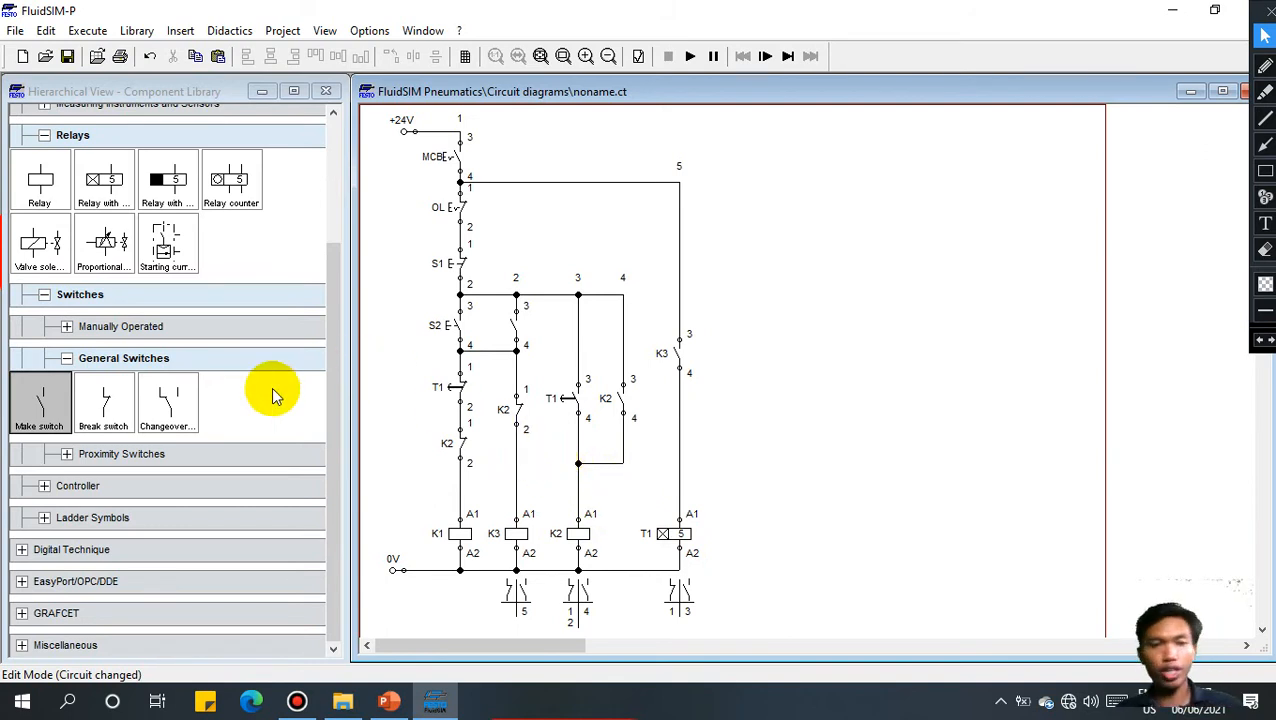
Step: Place two make switches side by side to the right of the K3 contact
drag(40, 400, 724, 346)
drag(55, 398, 763, 352)
click(724, 345)
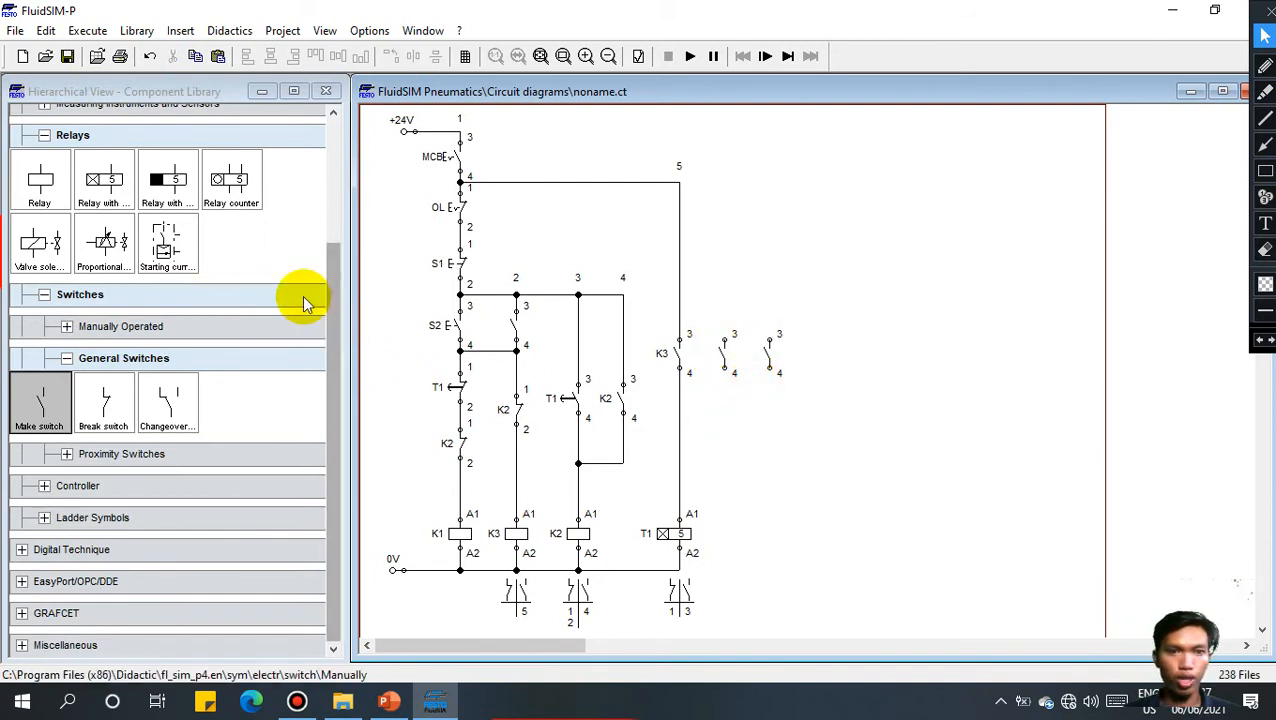
Step: Add an indicator light beside the T1 relay and change its signal color
click(42, 135)
click(42, 231)
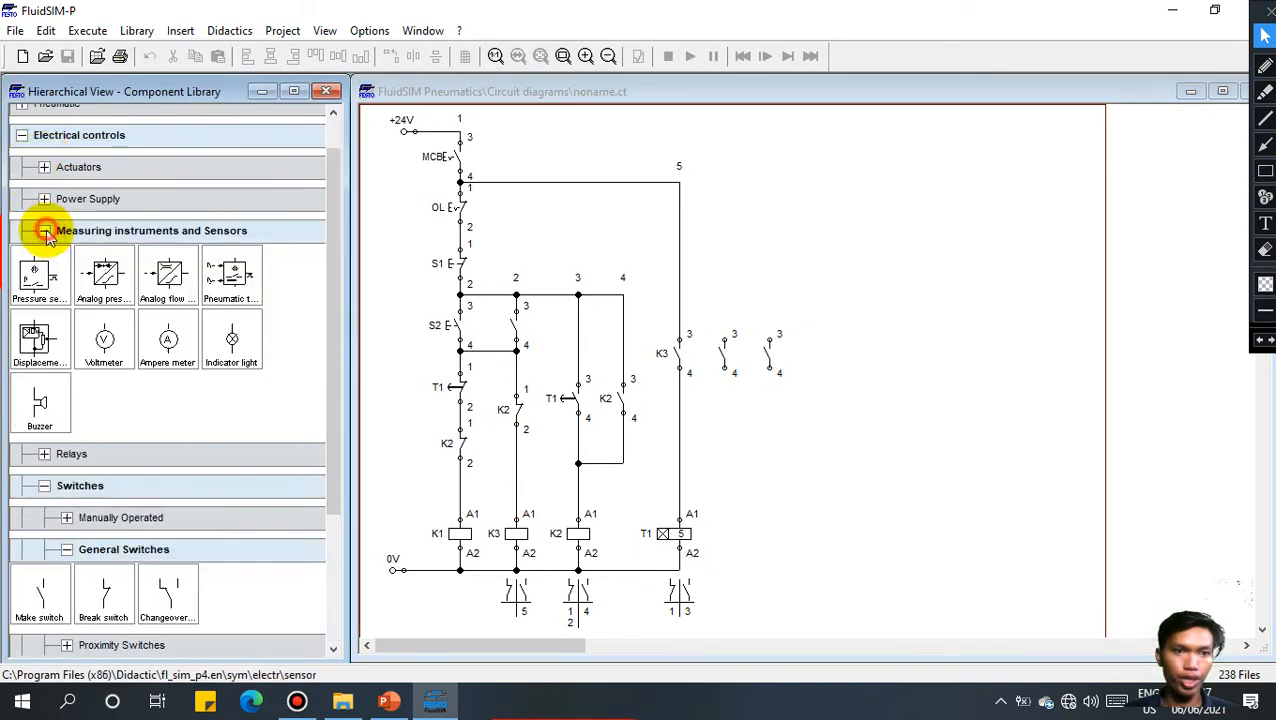
drag(213, 327, 727, 527)
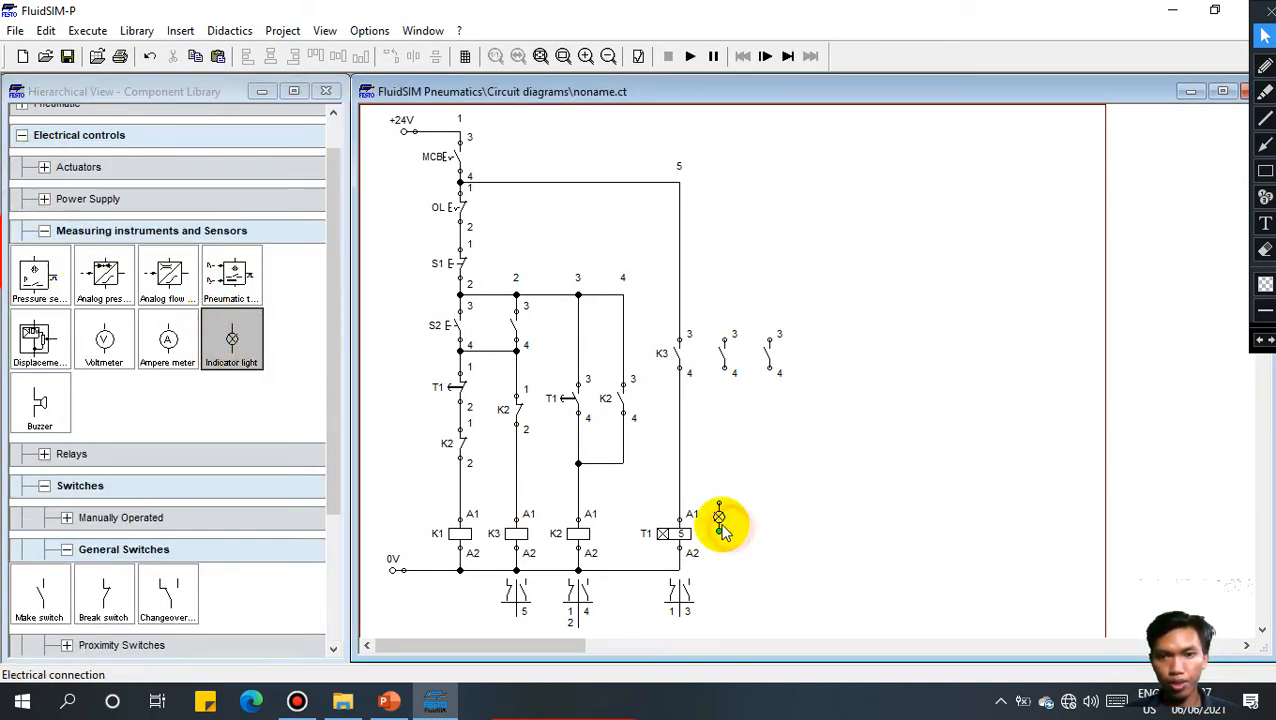
double_click(719, 516)
click(697, 340)
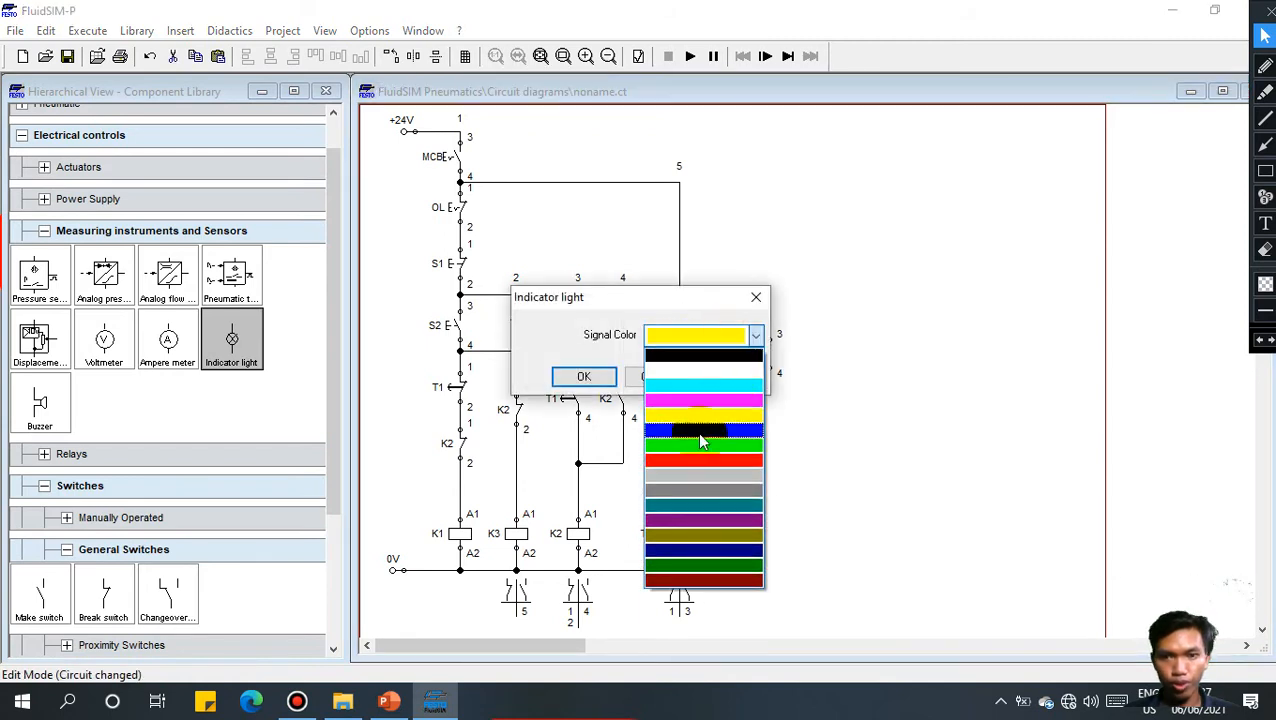
click(697, 438)
click(600, 377)
Step: Align the indicator light with the T1 relay and wire it between the 0V line and the make switch next to the K3 contact
click(775, 518)
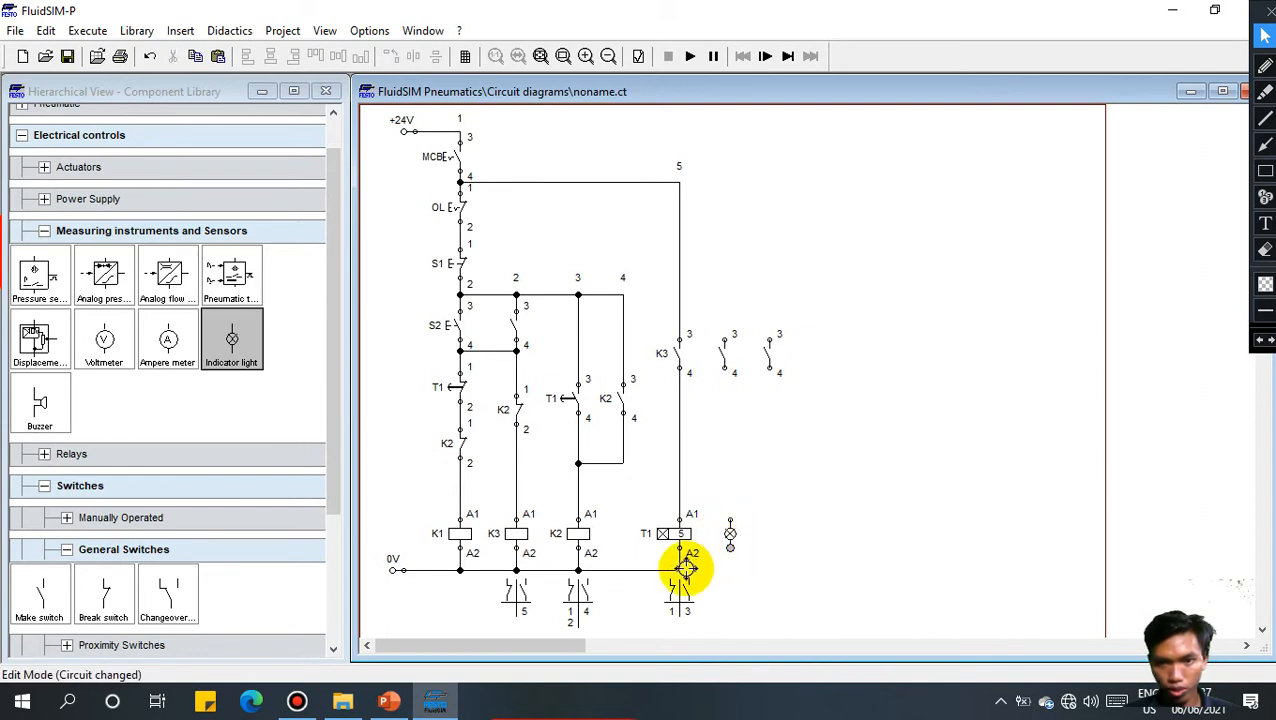
drag(680, 571, 731, 366)
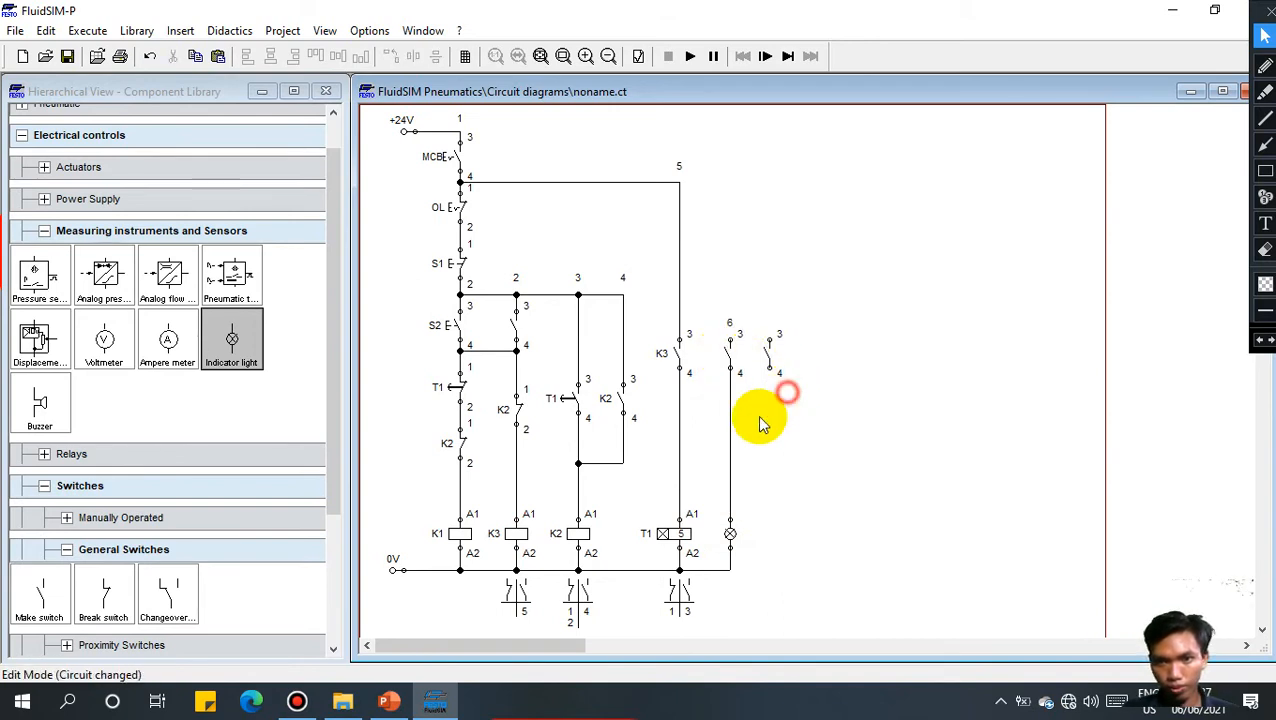
Step: Duplicate the indicator light, place the copy beside the first, and wire it between the 0V line and the outer make switch
key(ctrl+c)
key(ctrl+v)
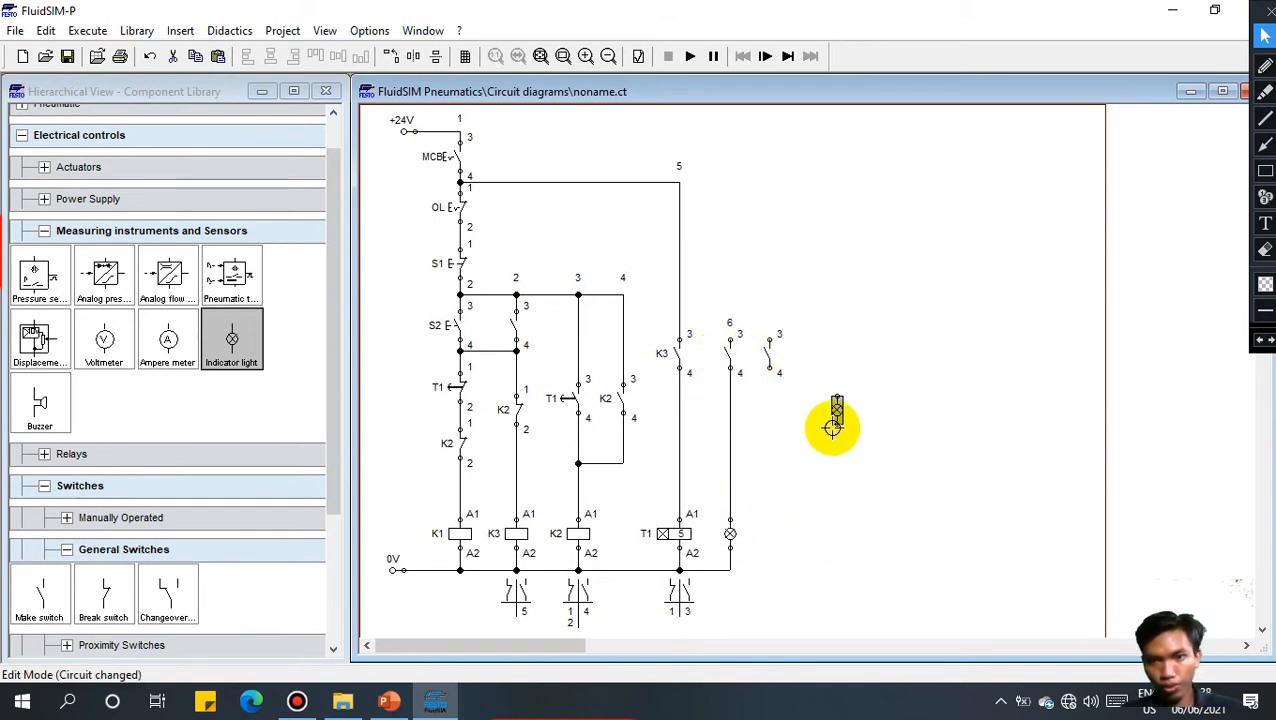
drag(839, 408, 732, 568)
click(787, 562)
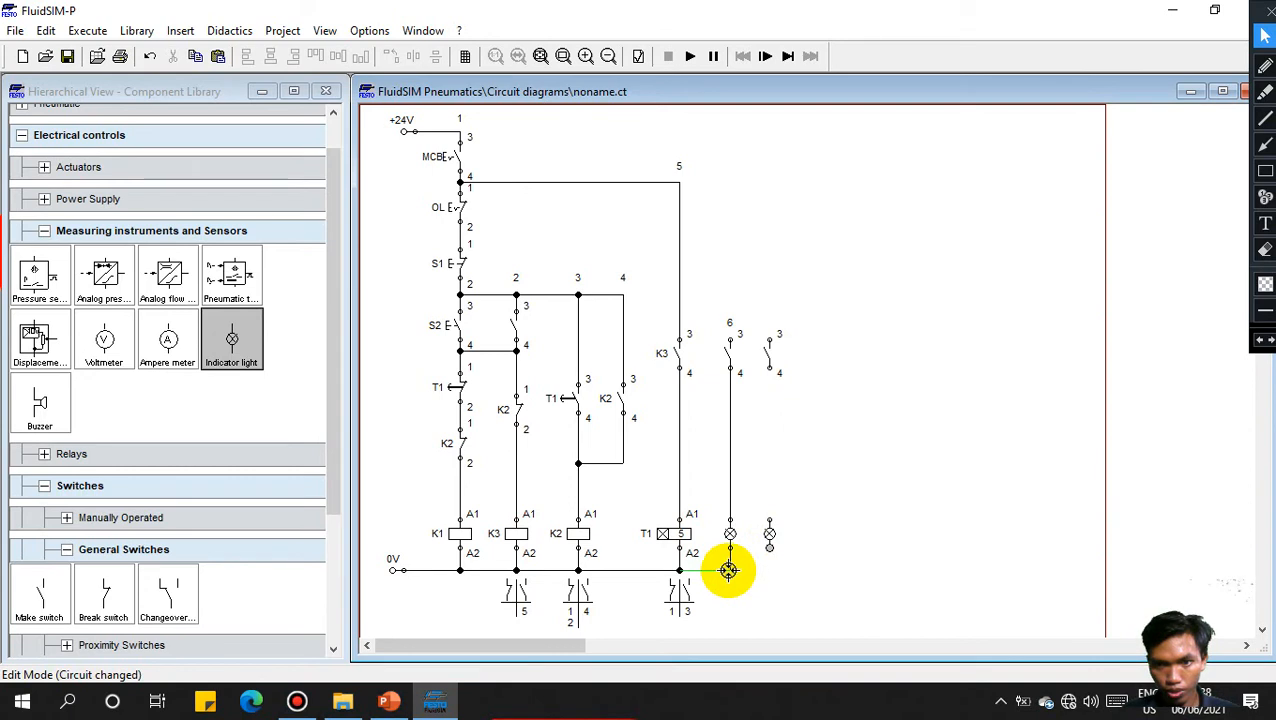
drag(729, 570, 730, 570)
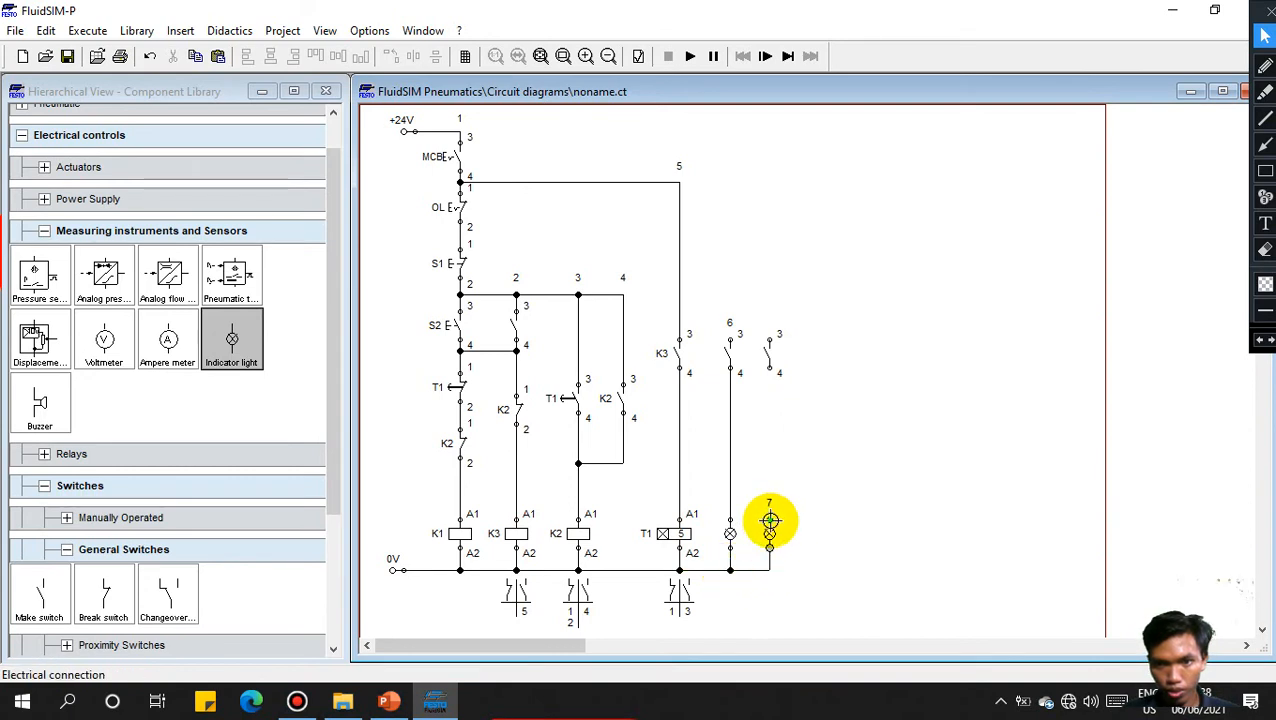
drag(769, 520, 769, 370)
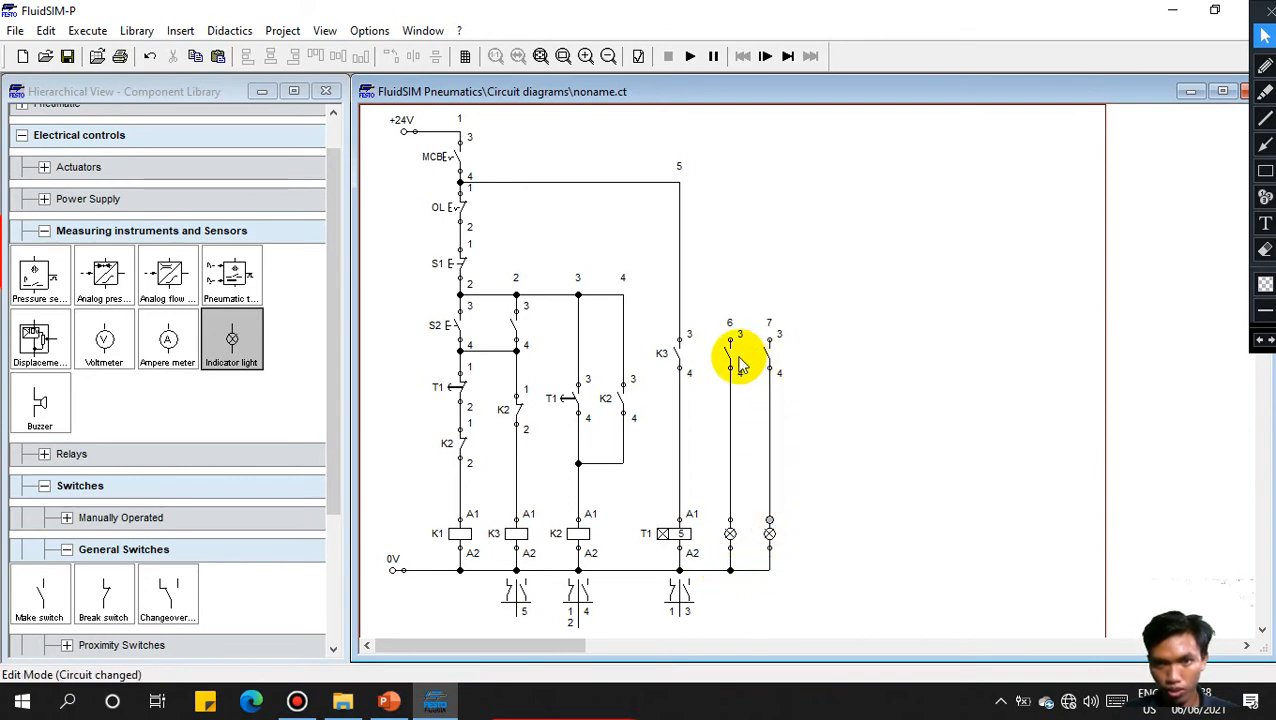
Step: Label the two make switches above the indicator lights K1 and K2 and wire their upper terminals to the supply line below MCB
double_click(729, 358)
text(K1)
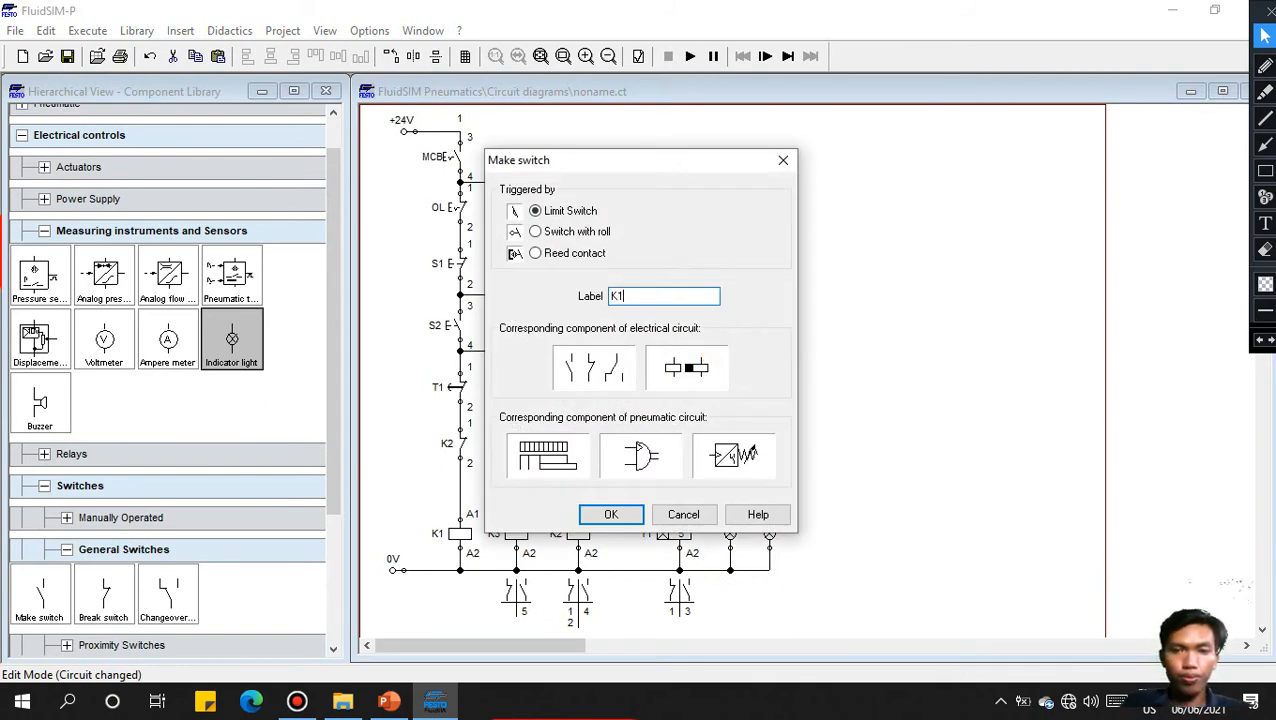
key(Return)
double_click(767, 347)
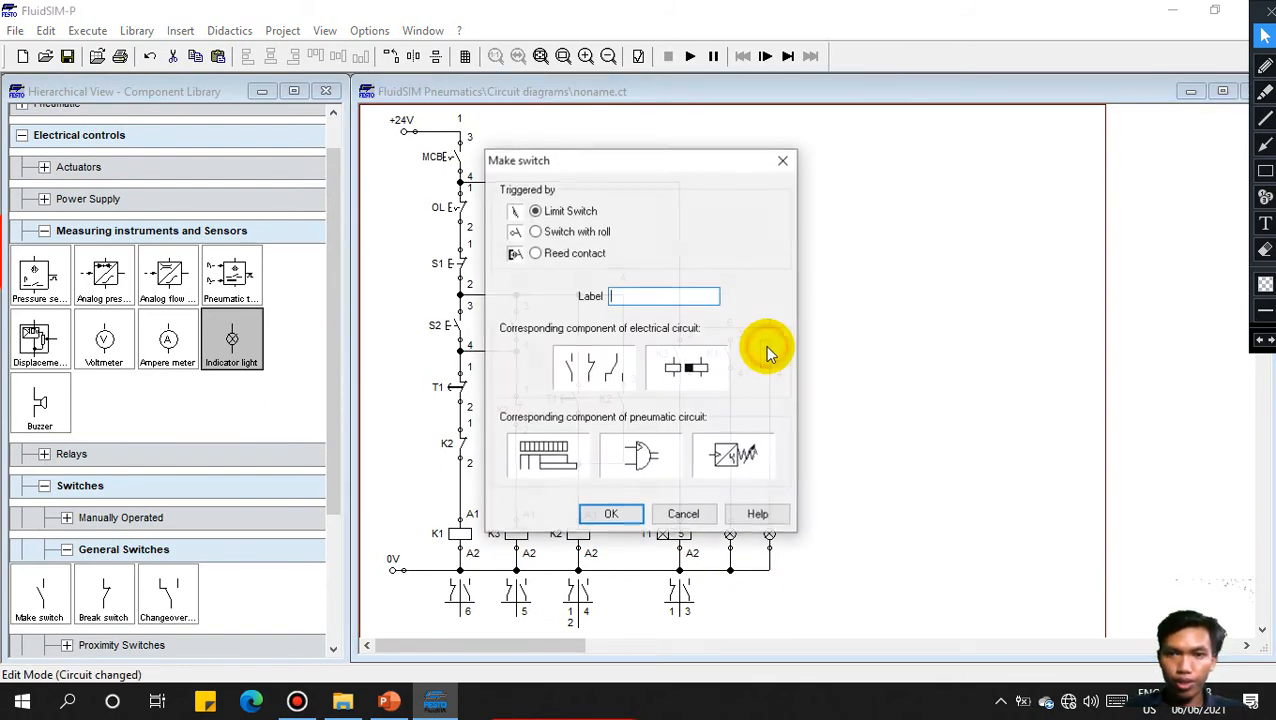
text(K2)
key(Return)
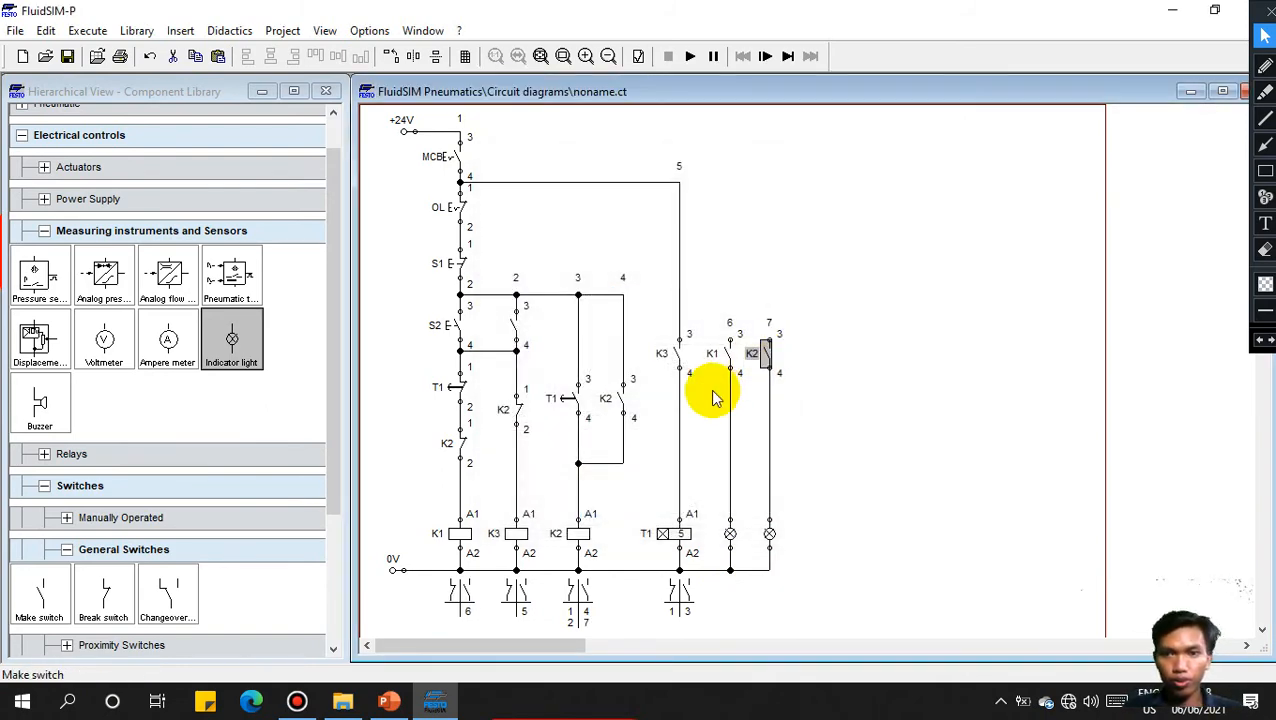
drag(731, 337, 680, 187)
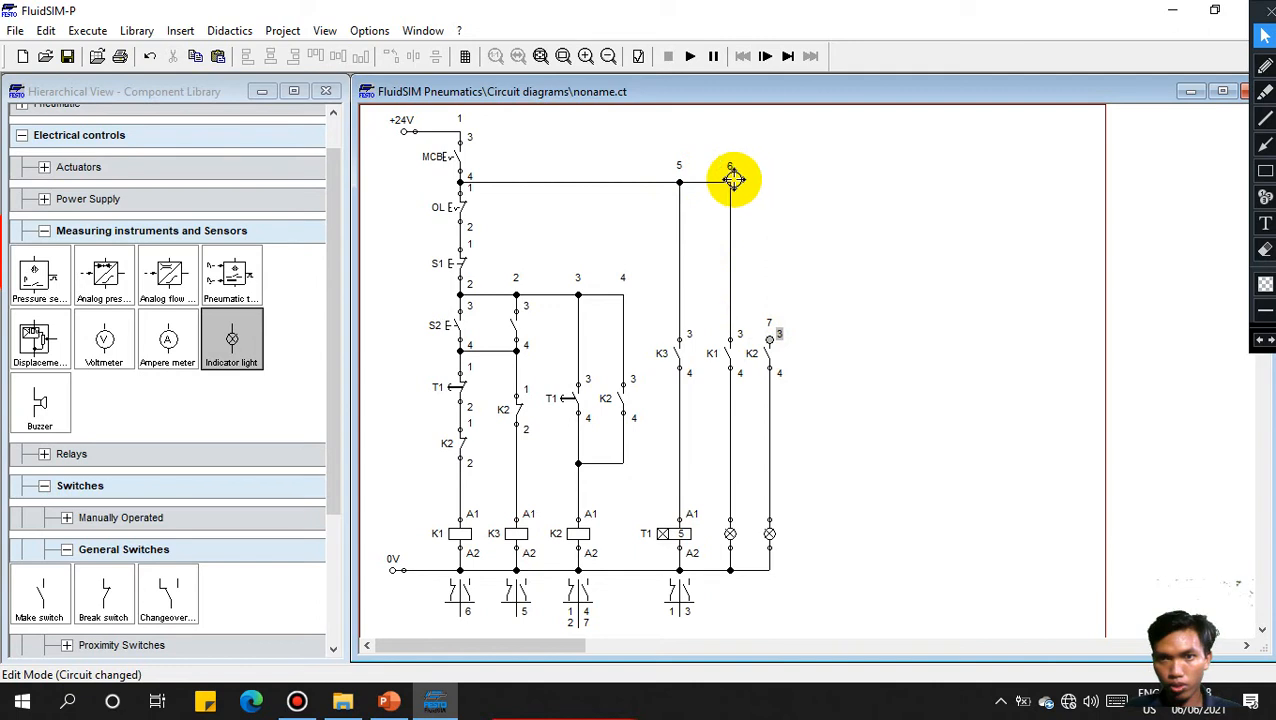
drag(731, 181, 731, 182)
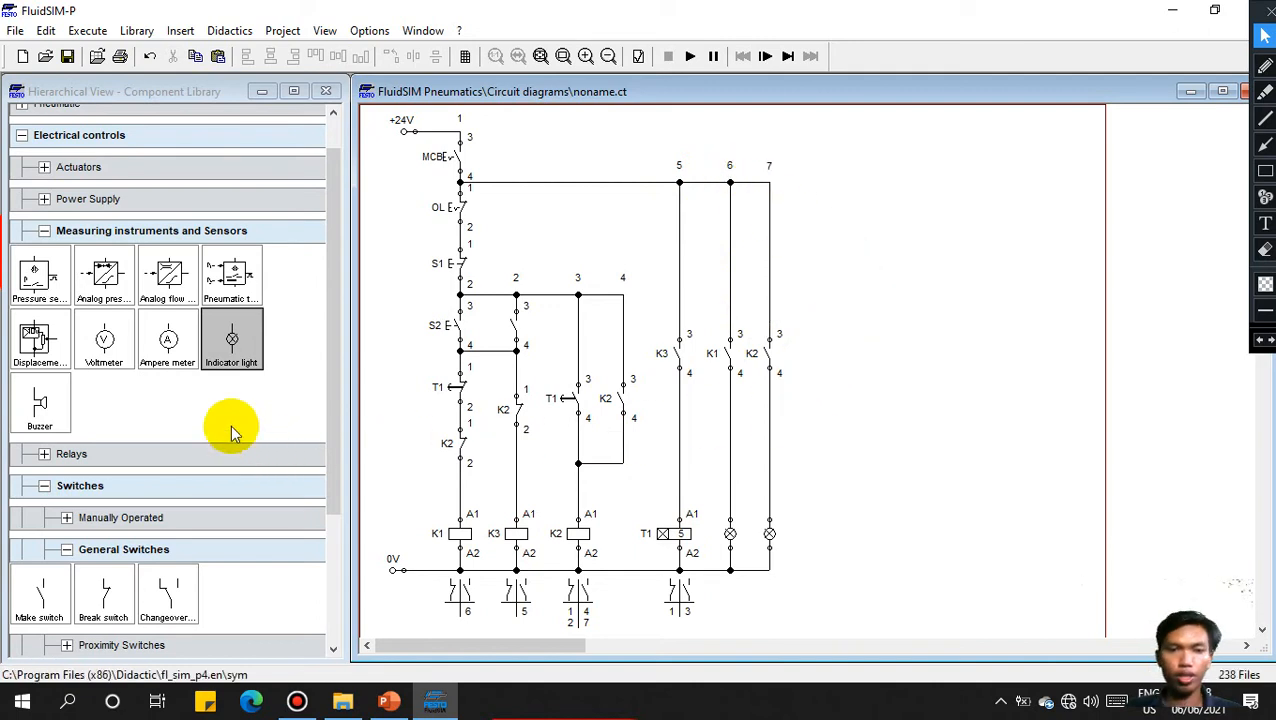
Step: Place two break switches vertically aligned, one above the other, to the right of the K2 make contact in current path 7
drag(104, 593, 825, 346)
drag(106, 593, 820, 390)
click(816, 335)
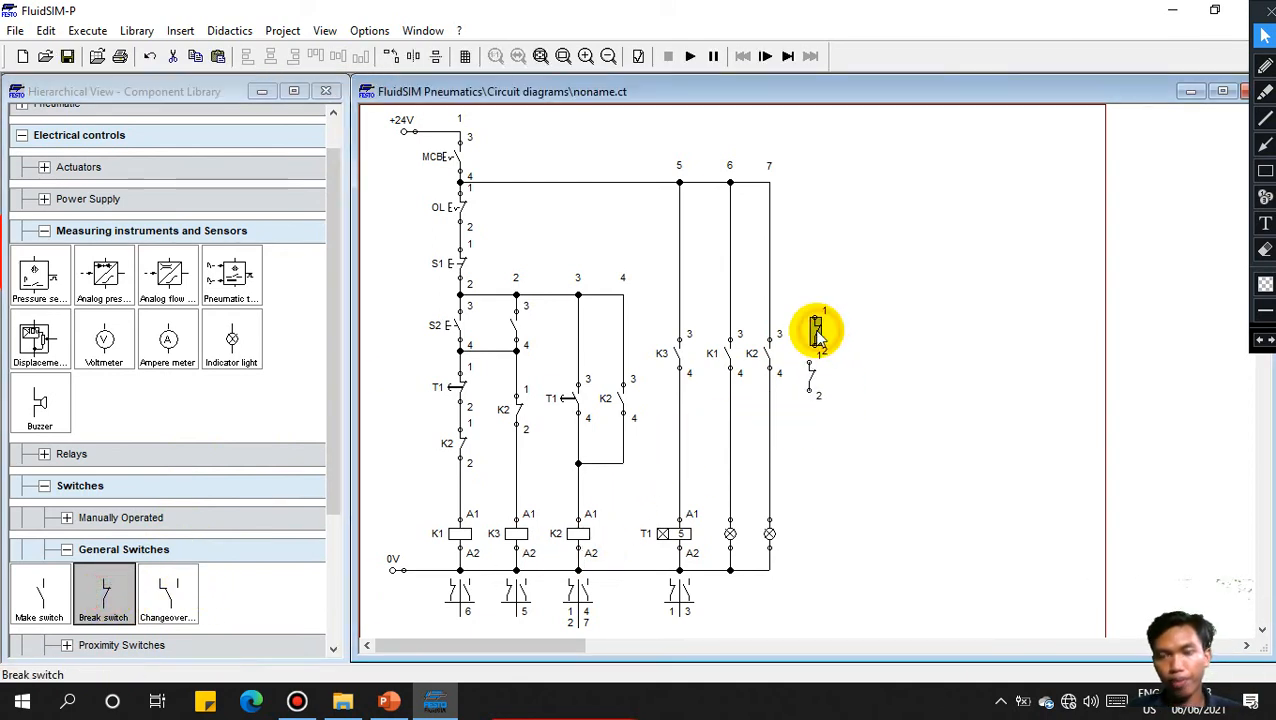
click(810, 380)
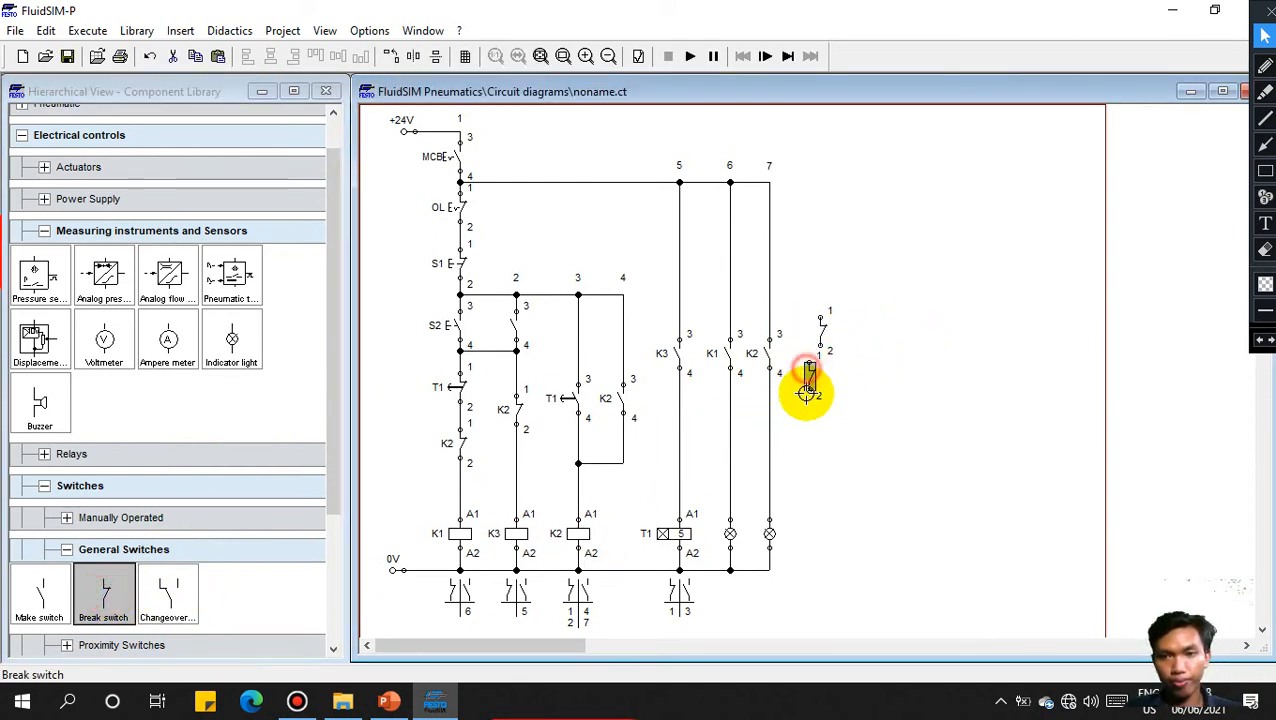
drag(810, 380, 822, 381)
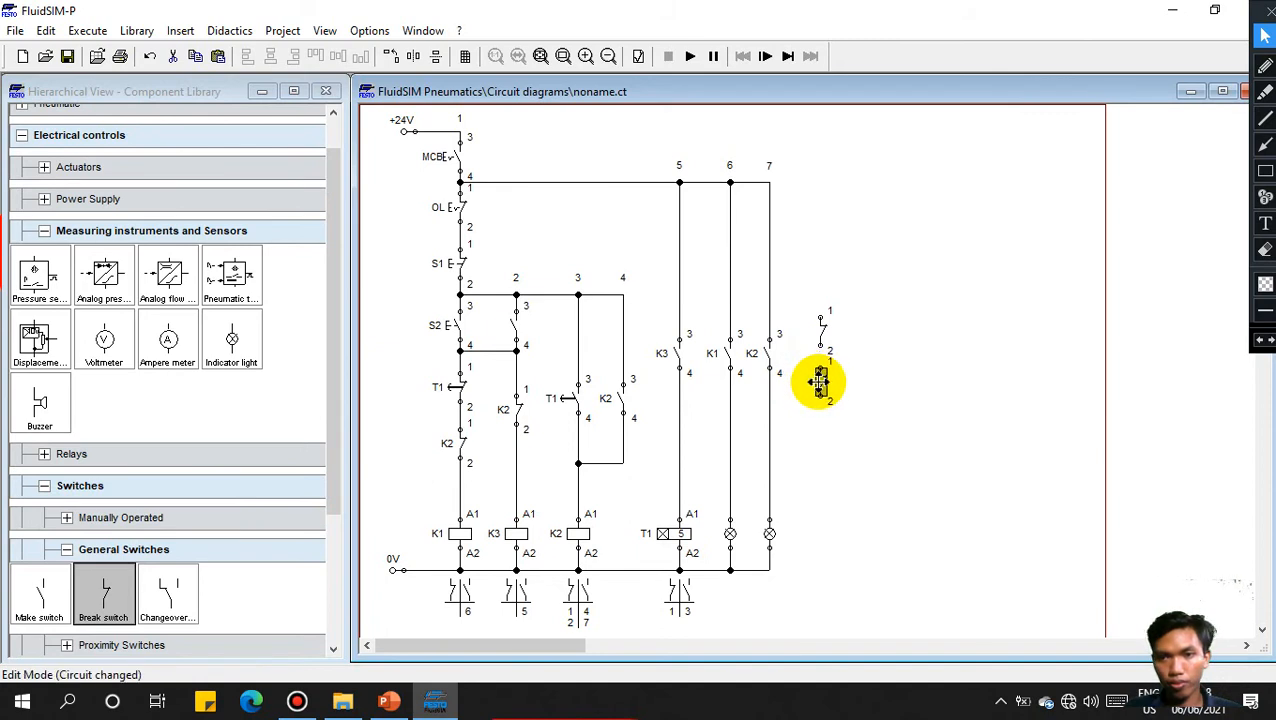
click(886, 409)
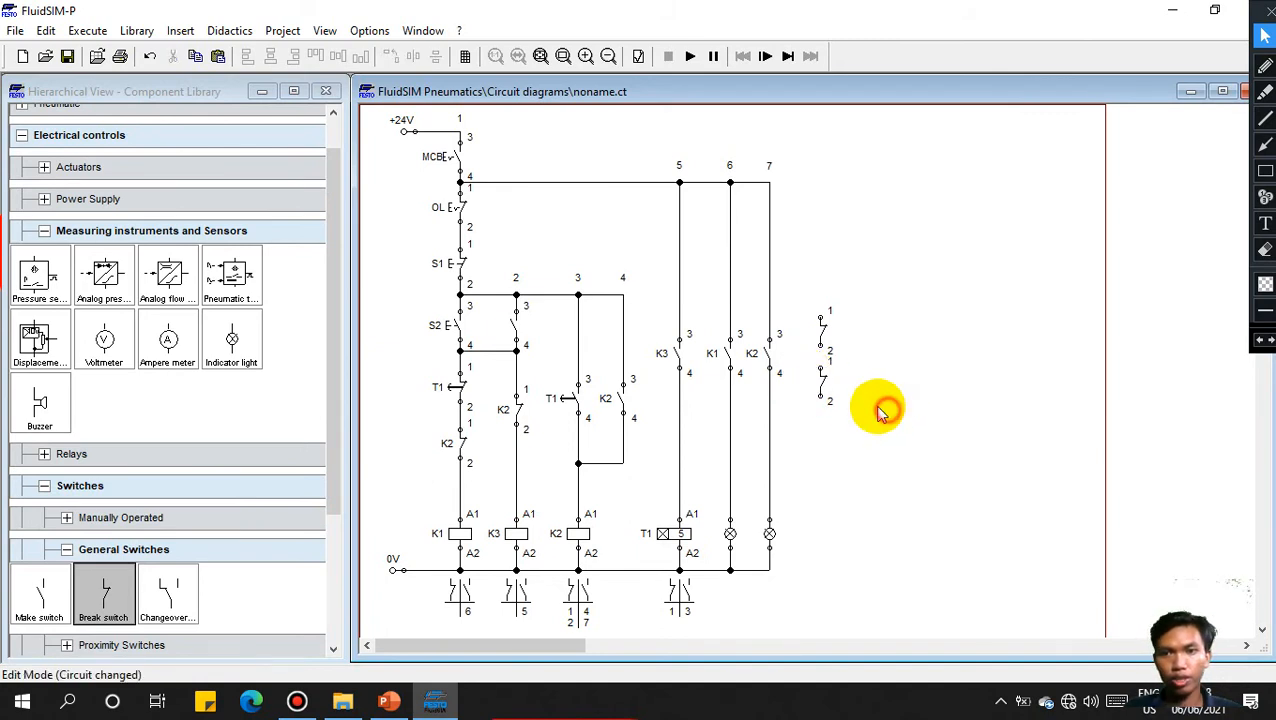
Step: Label the upper break switch K1 and the lower break switch K2
drag(826, 336, 820, 332)
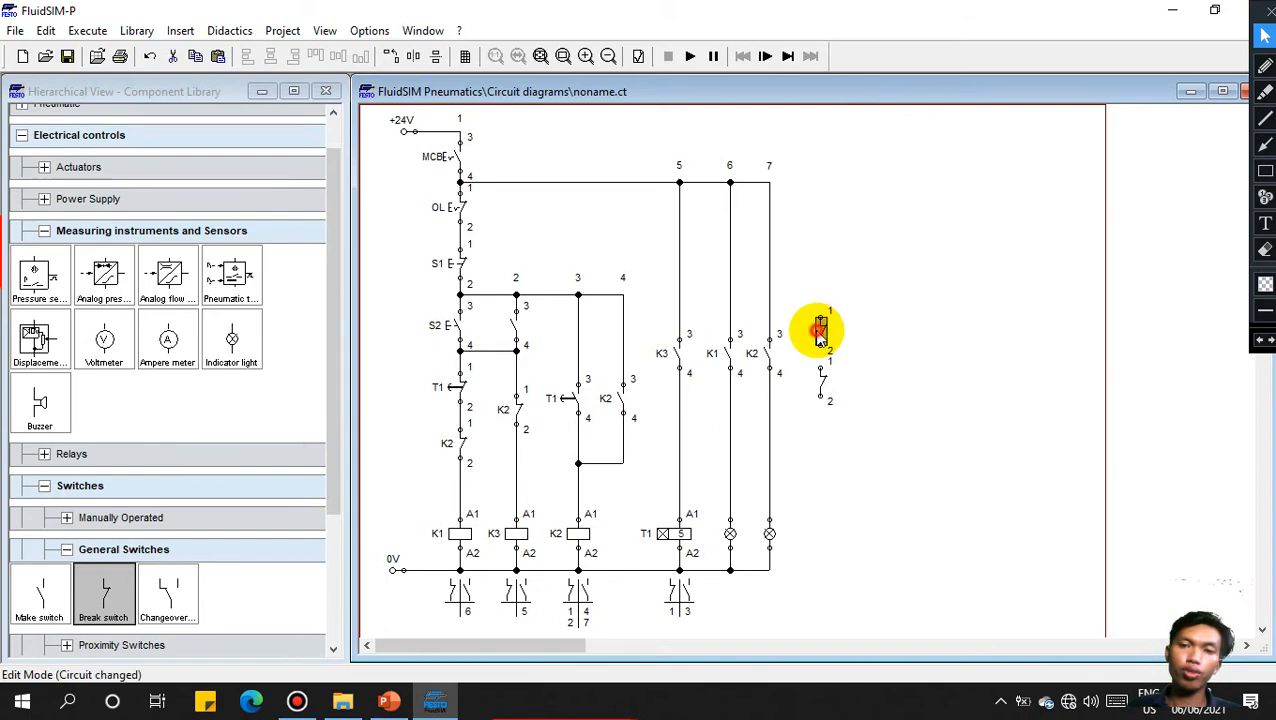
double_click(820, 332)
text(K1)
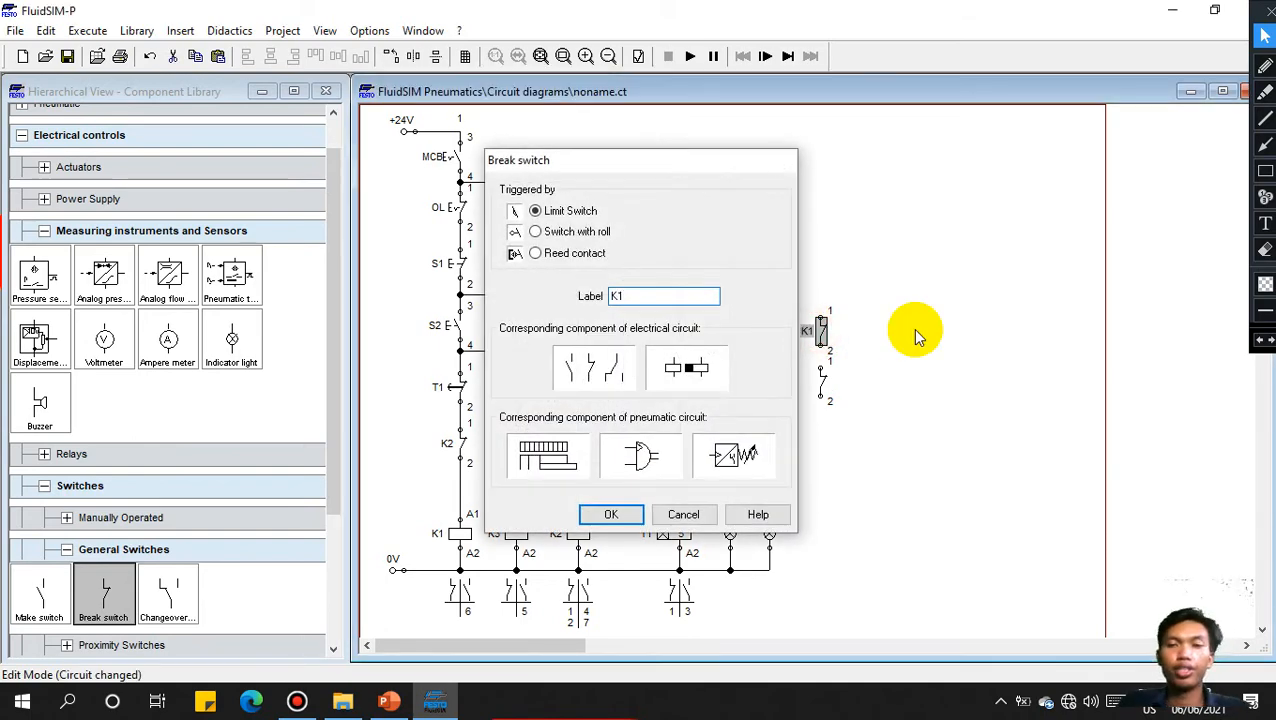
key(Return)
double_click(826, 386)
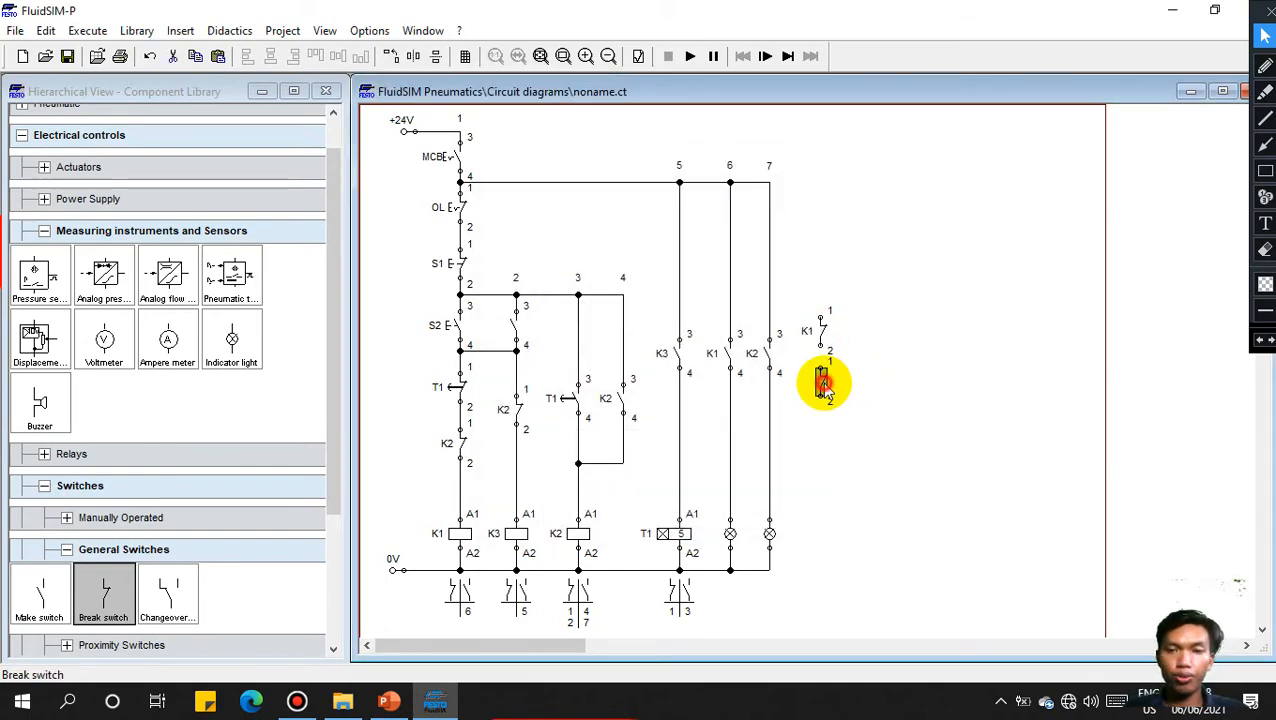
text(K)
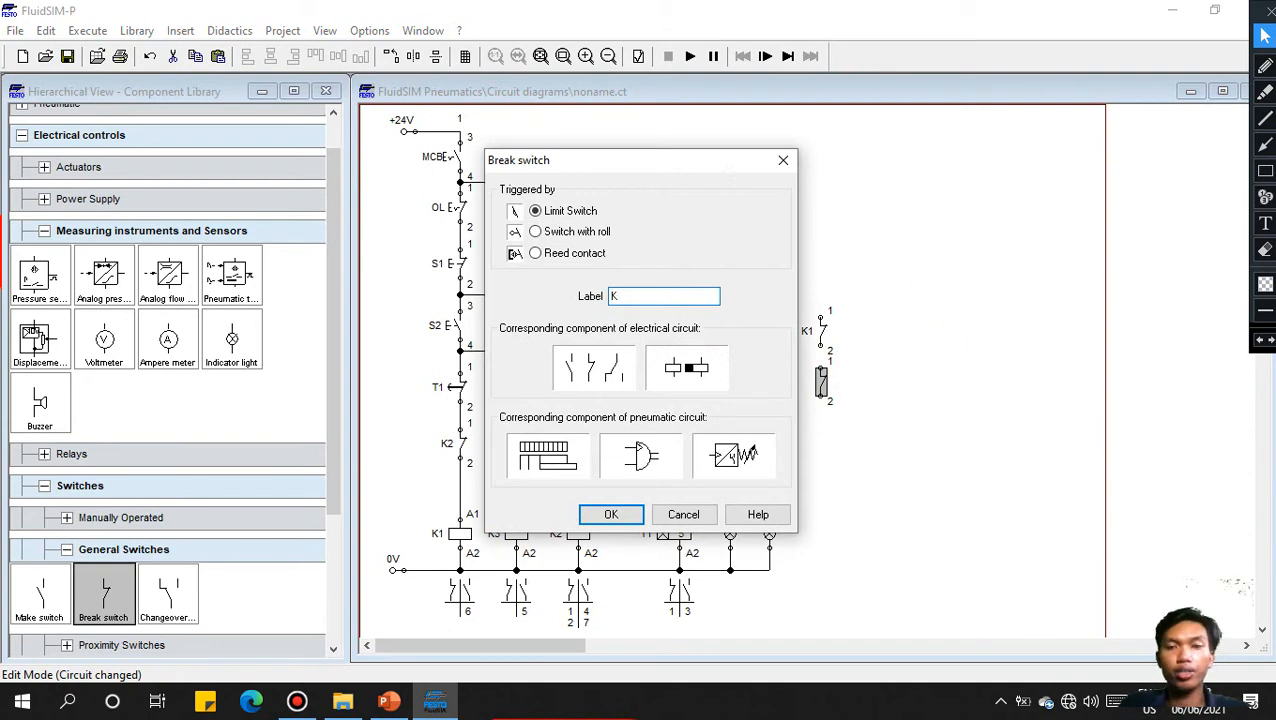
text(2)
key(Return)
click(983, 293)
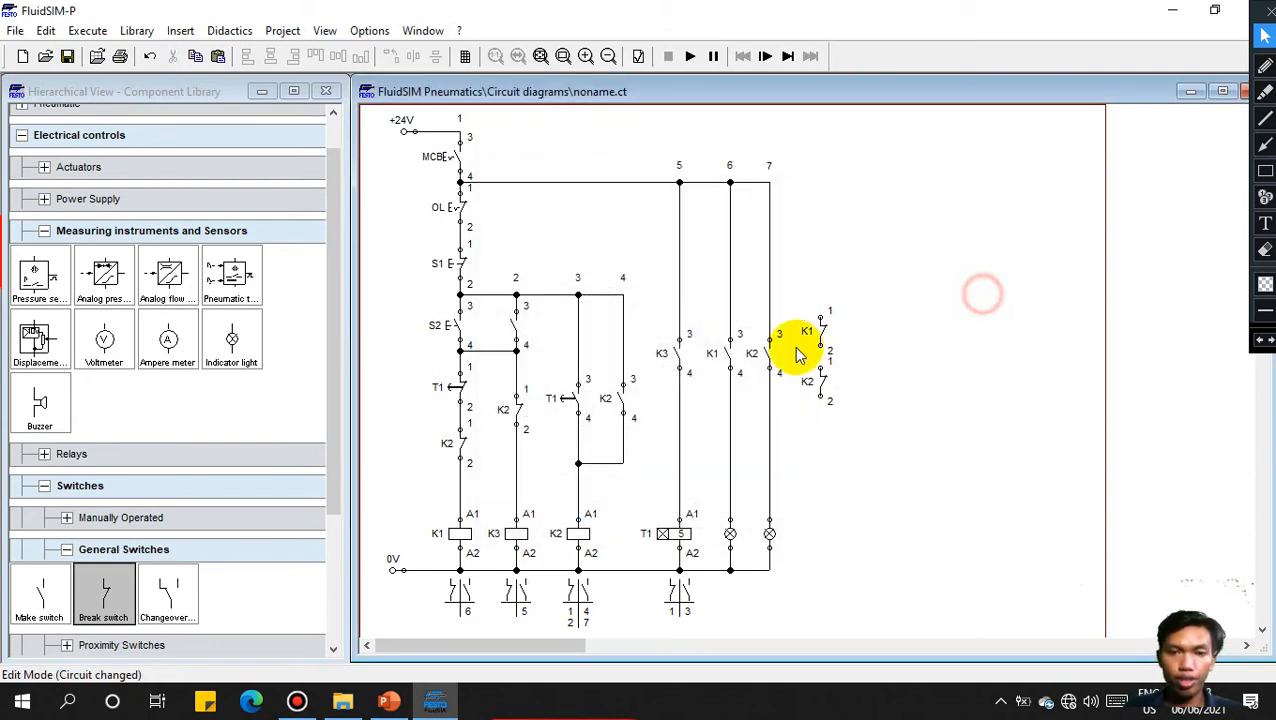
Step: Duplicate an indicator light, align the copy below the K1 and K2 break switches, and wire it to the 0V line
click(770, 535)
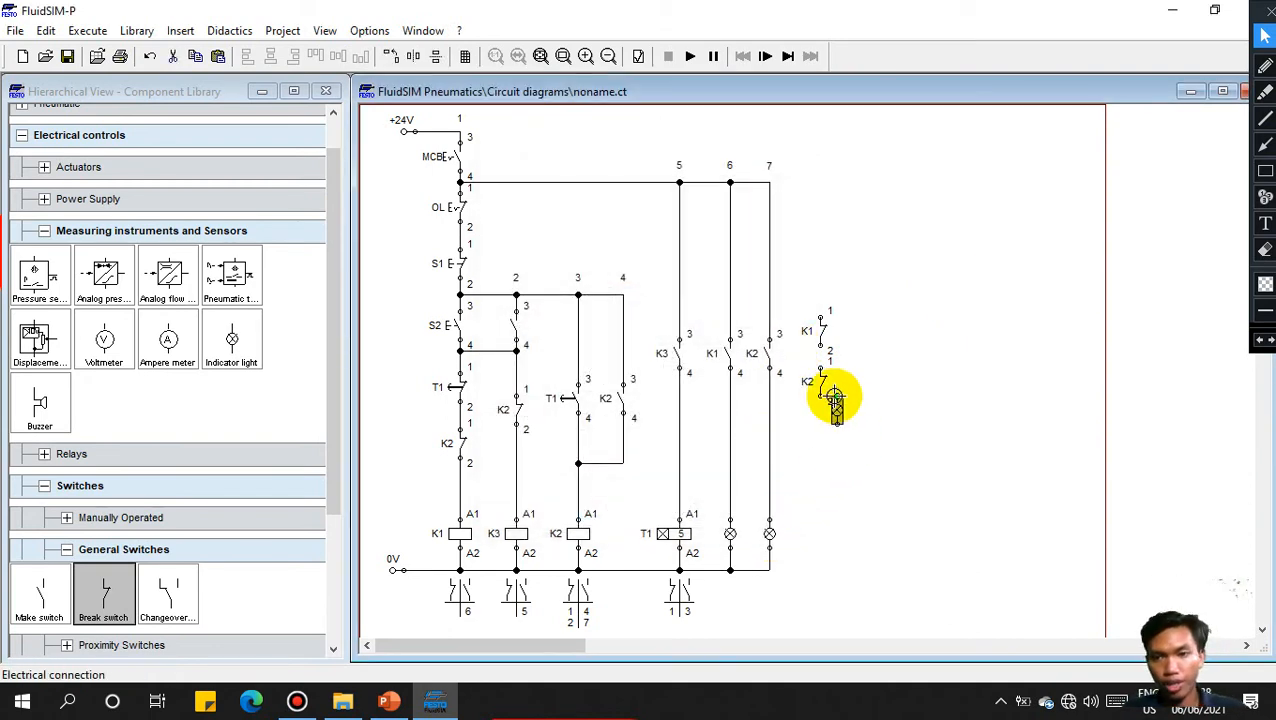
drag(835, 412, 803, 535)
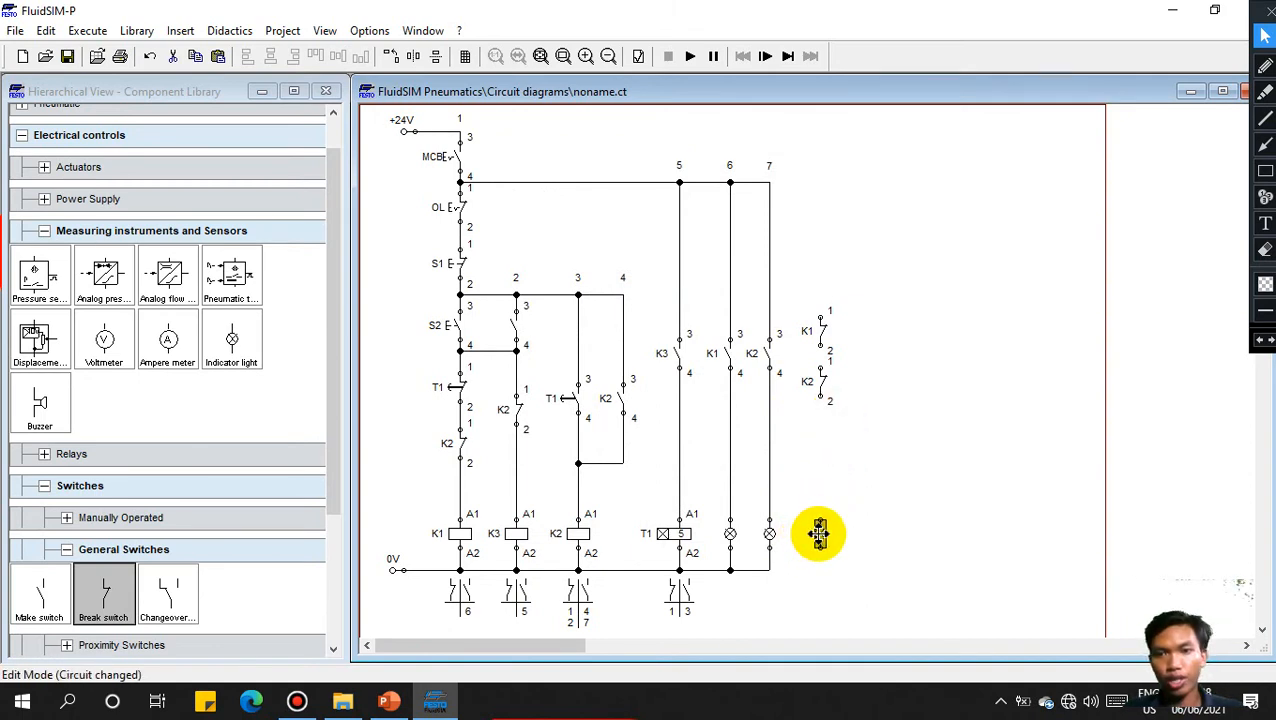
drag(818, 533, 769, 570)
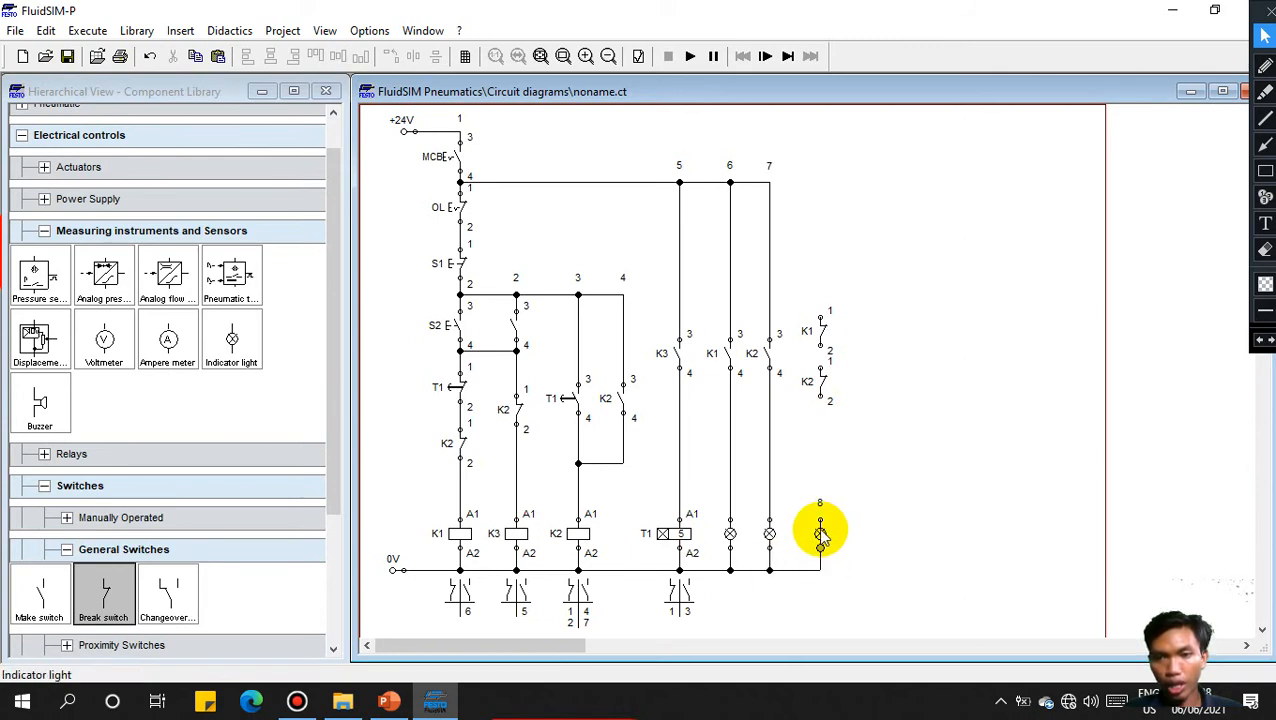
Step: Set the new indicator light's signal color to red and wire the K1 and K2 break switches in series between it and the supply line
double_click(820, 530)
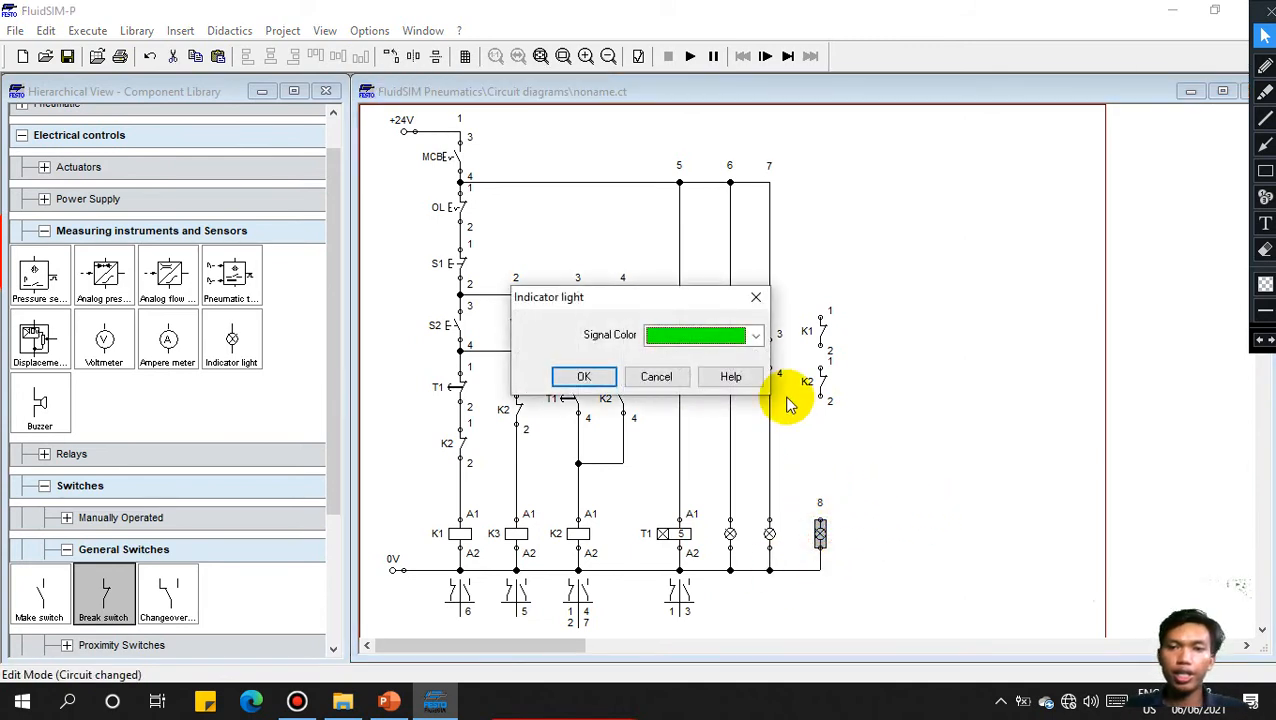
click(756, 336)
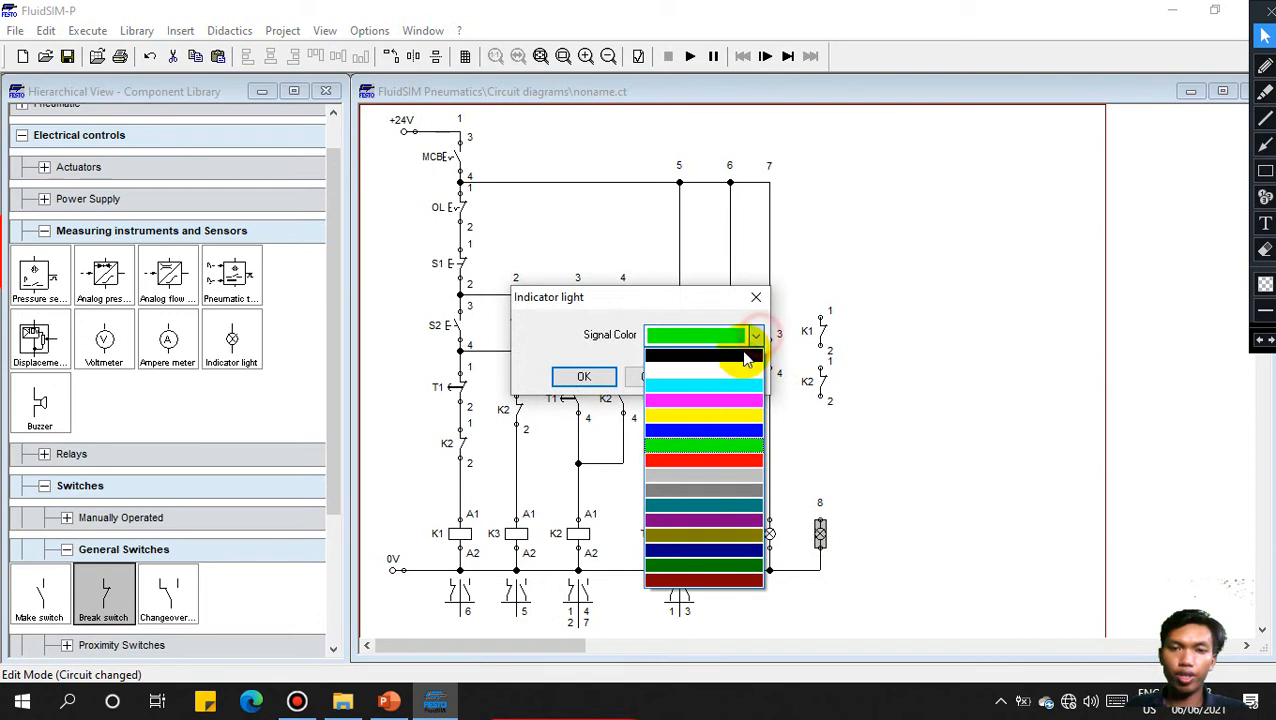
click(700, 459)
click(606, 377)
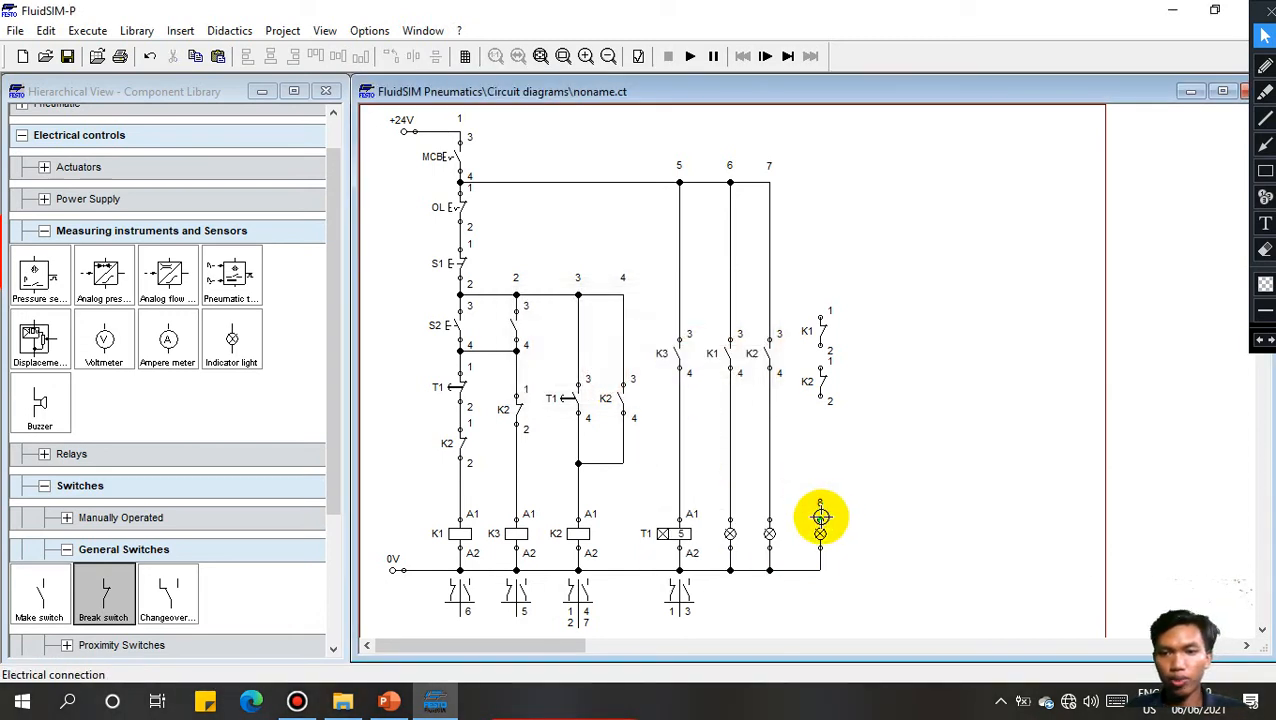
mouse_move(820, 400)
mouse_down()
mouse_move(820, 277)
mouse_move(777, 190)
mouse_up()
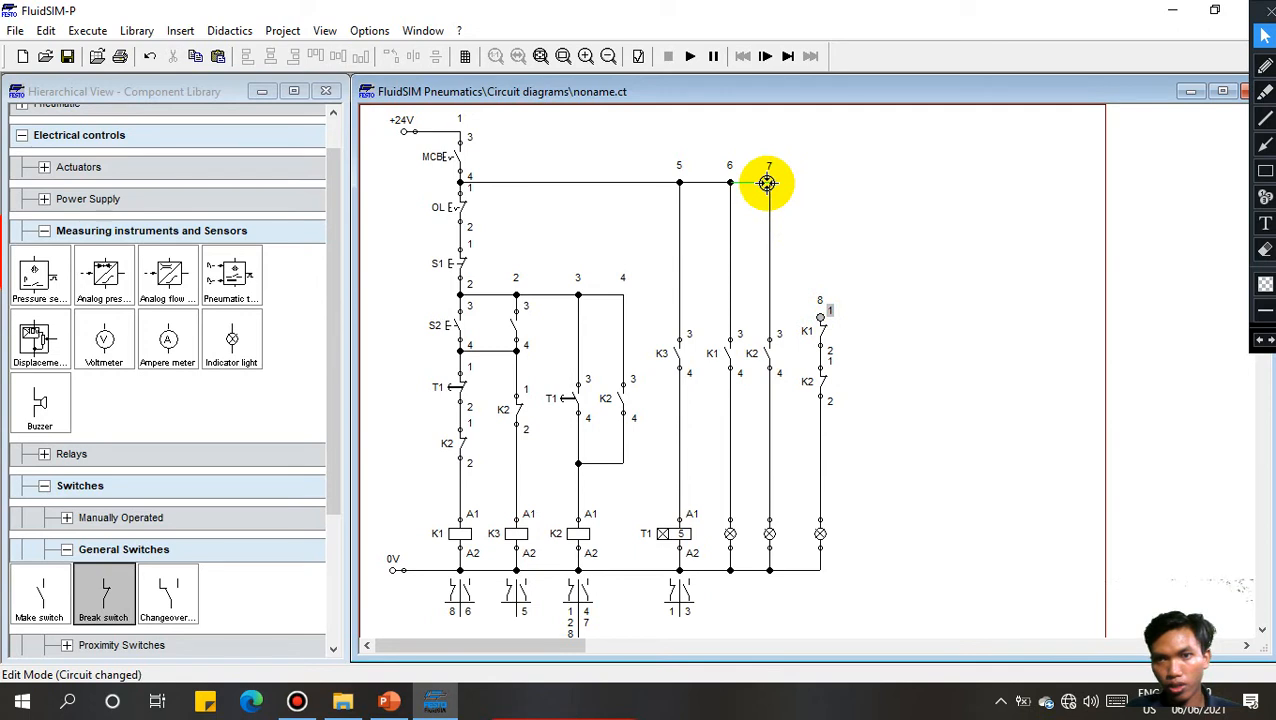
drag(768, 183, 768, 183)
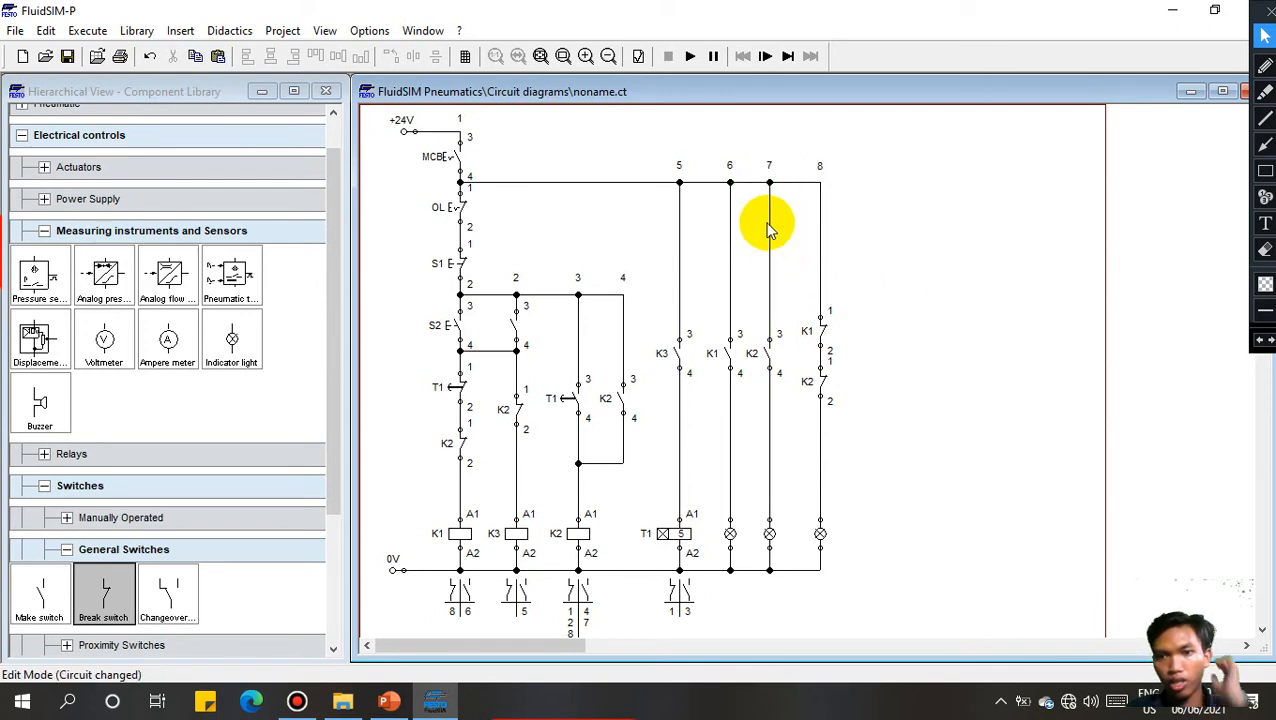
Step: Simulate the circuit by closing MCB and operating S2 to check the relays and lights, and stop the simulation
click(690, 56)
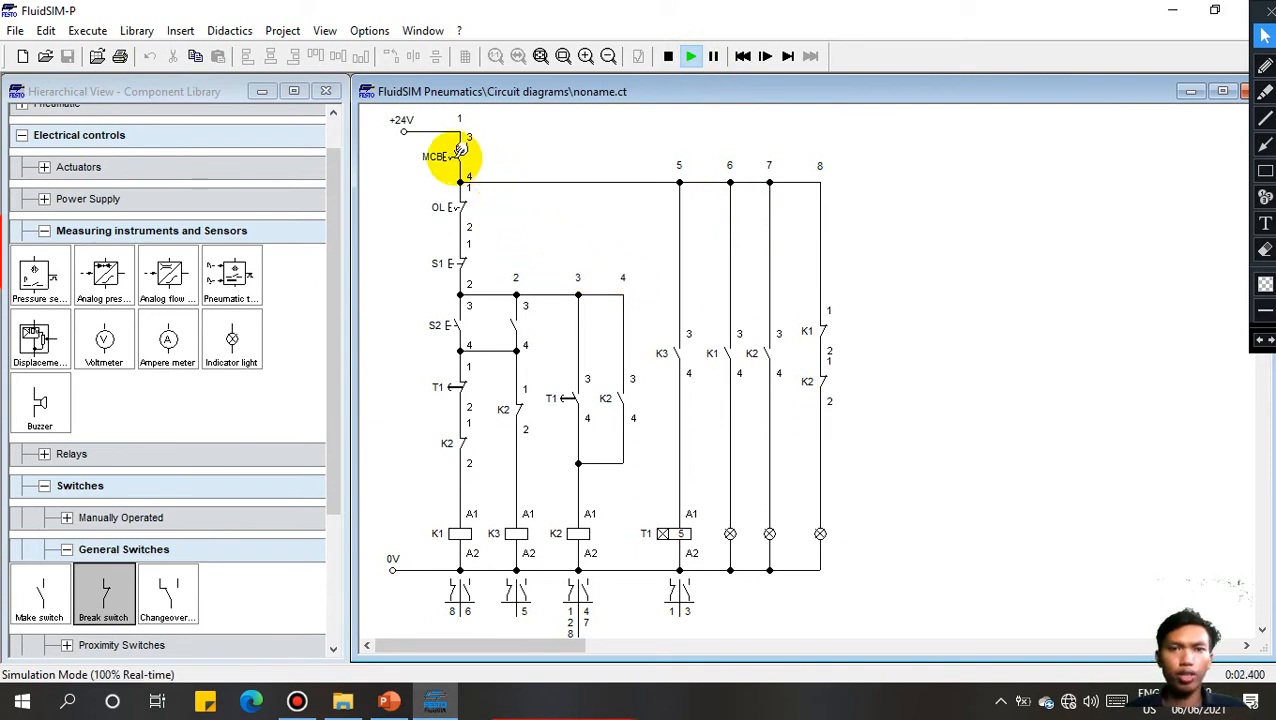
click(449, 150)
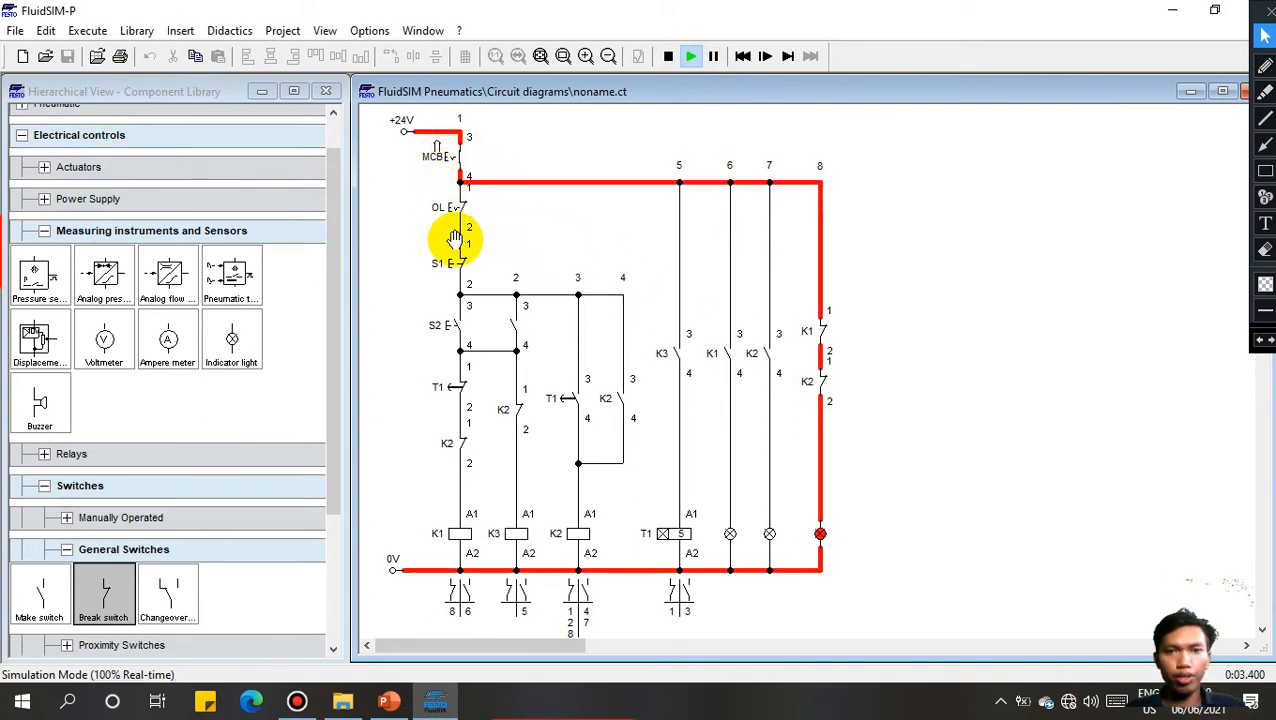
click(460, 327)
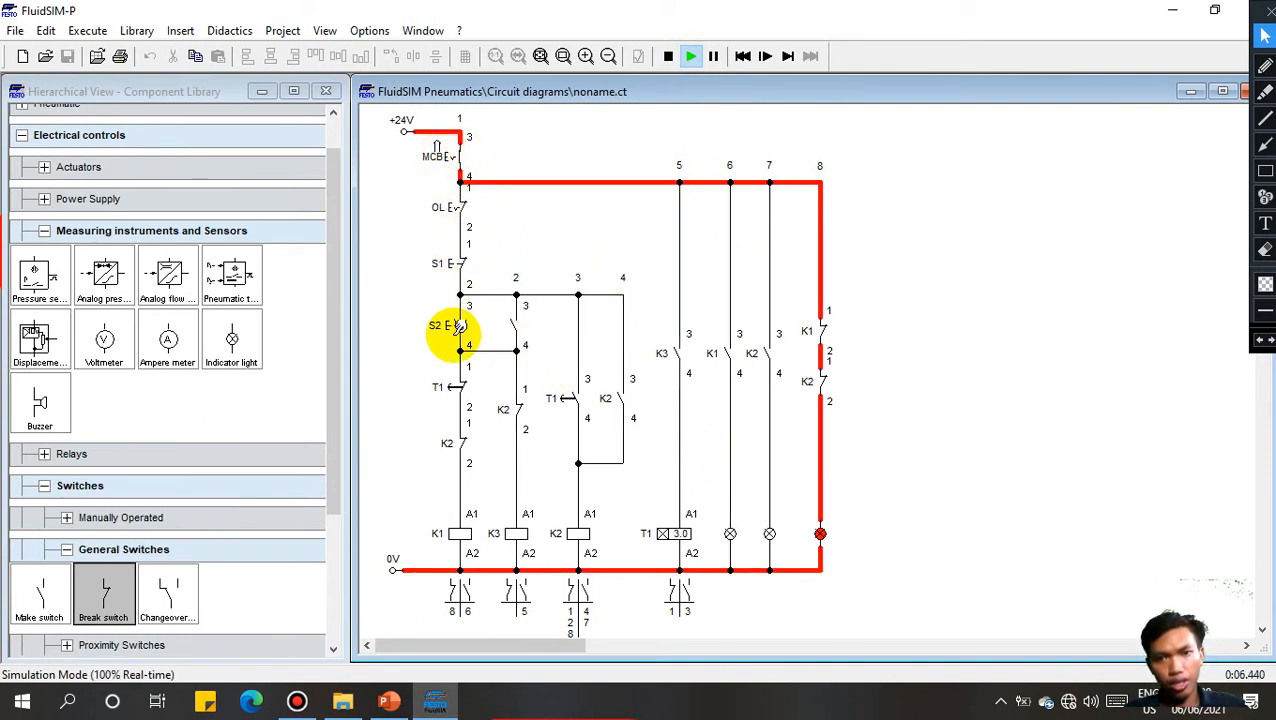
click(458, 328)
click(458, 329)
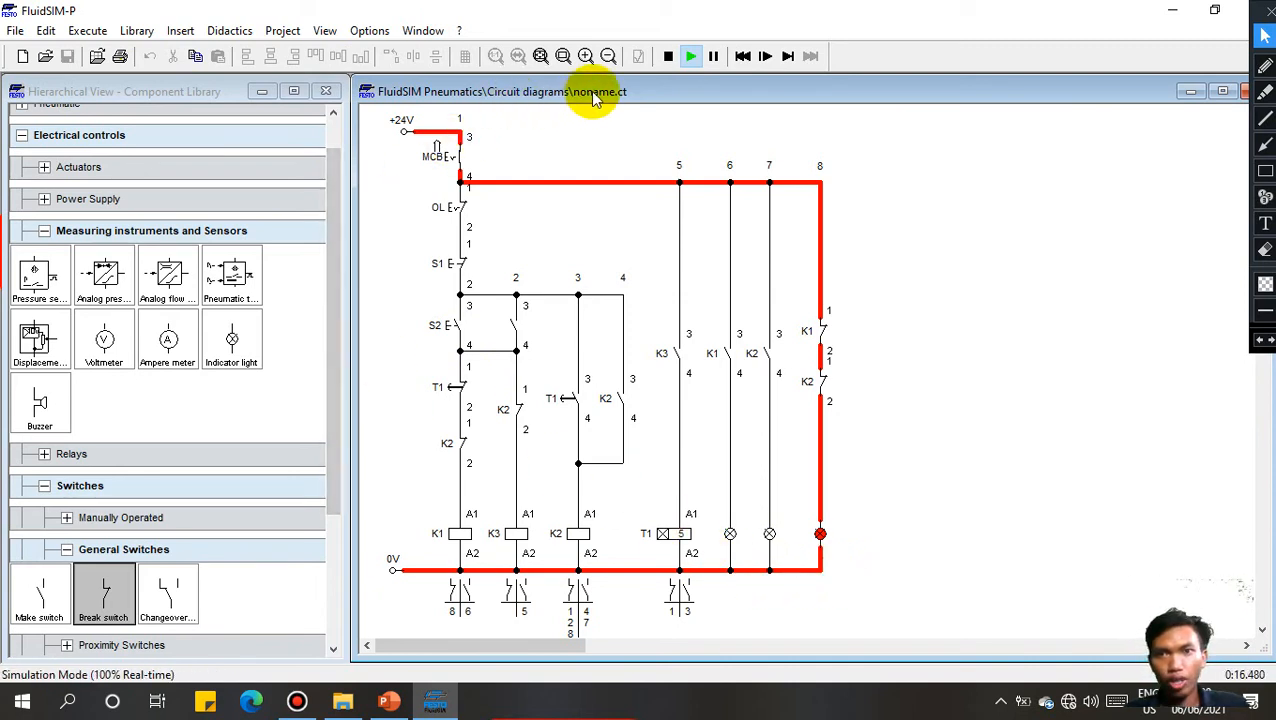
click(665, 55)
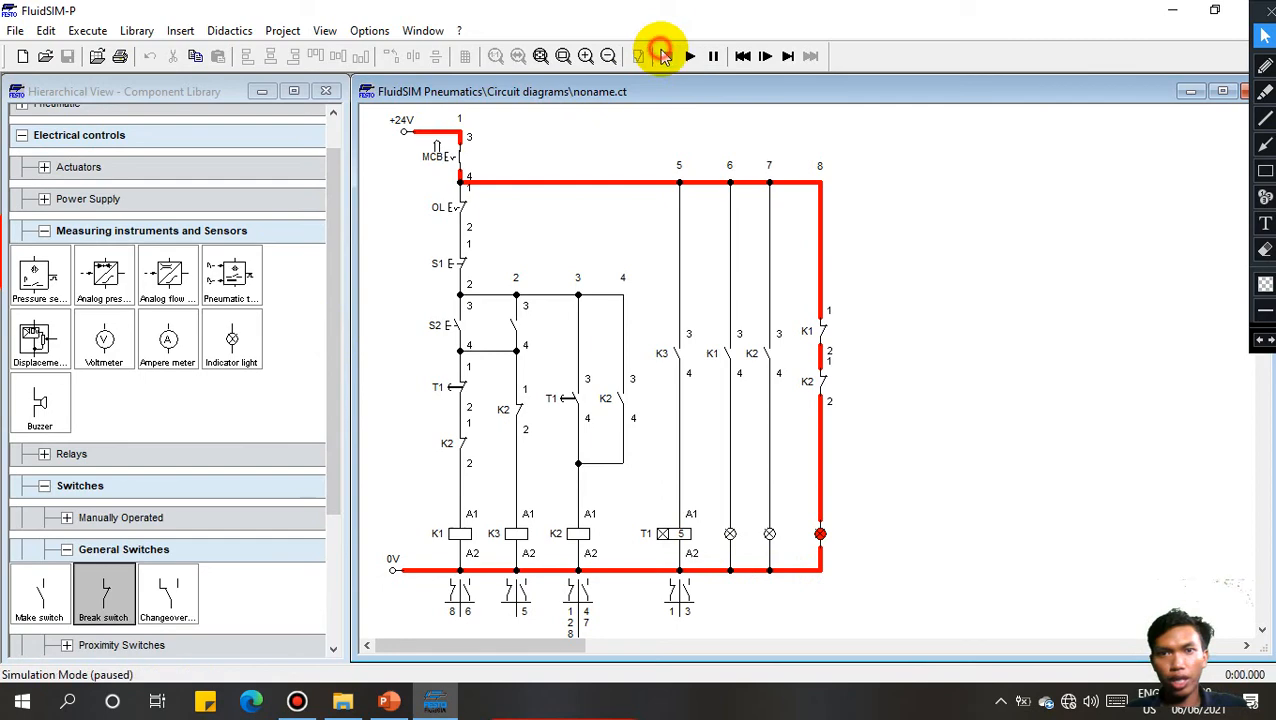
Step: Label the unlabeled make switch parallel to S2 as K1
double_click(510, 333)
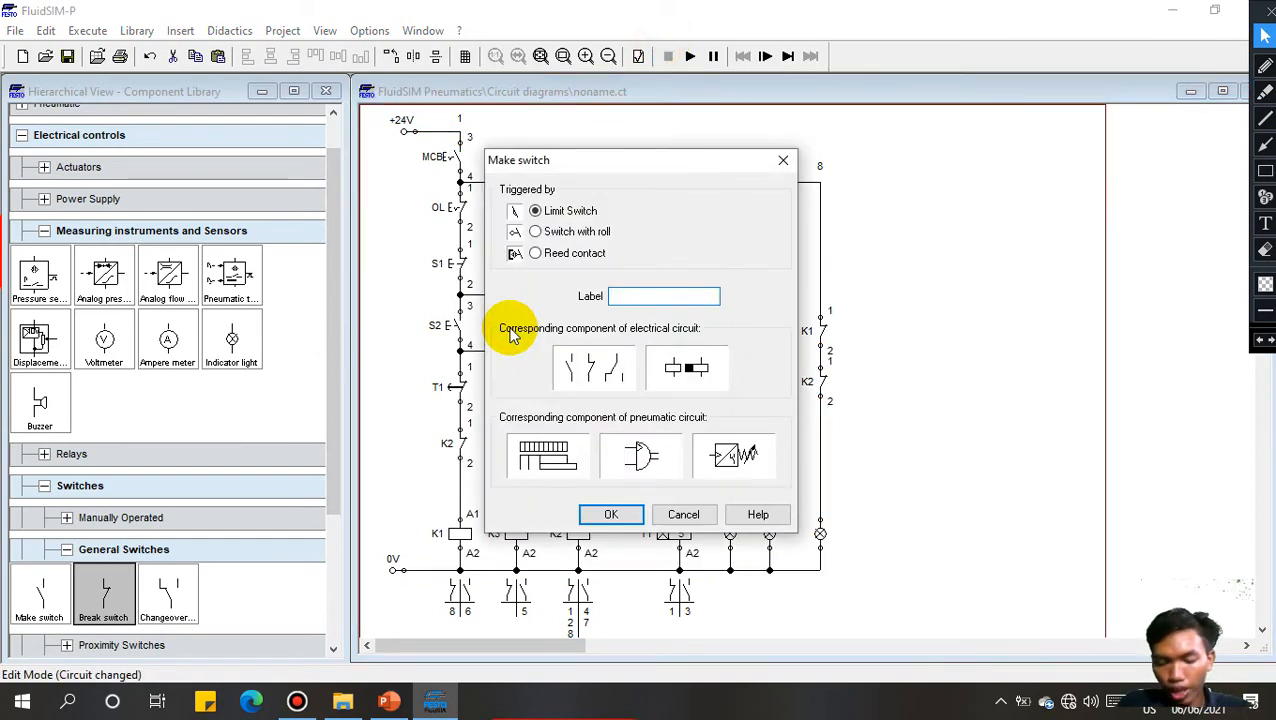
key(Return)
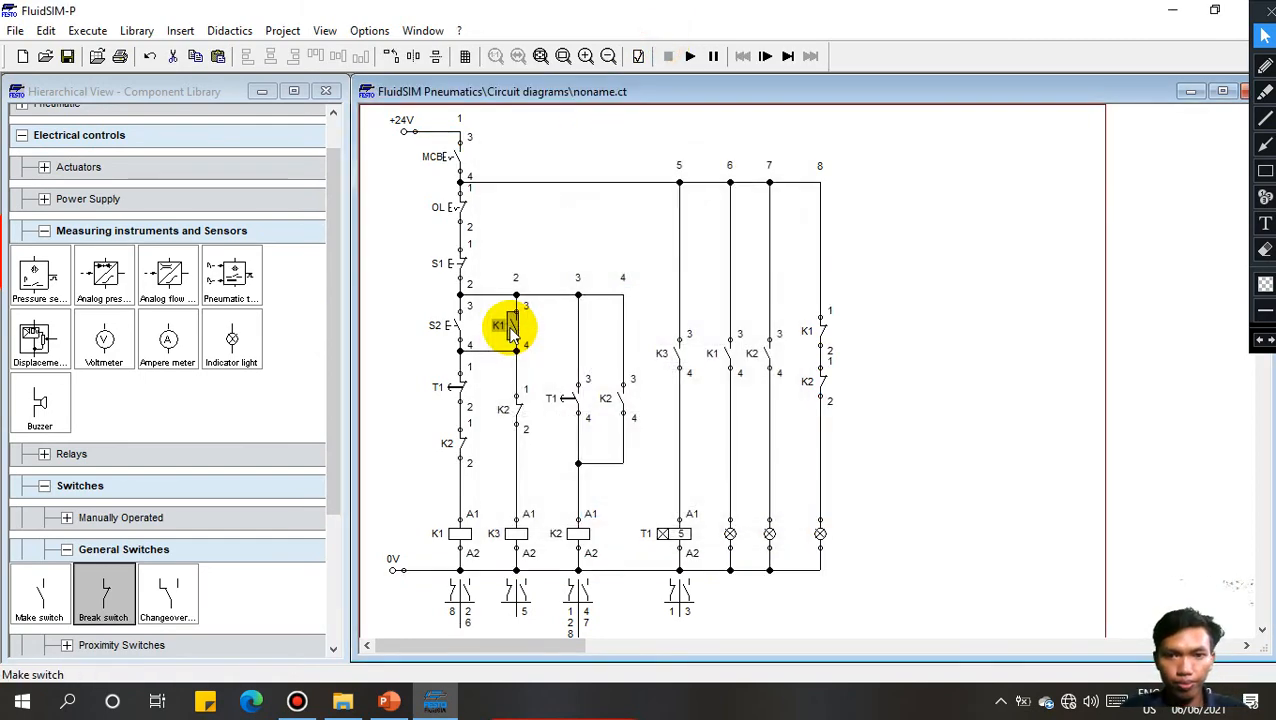
click(533, 253)
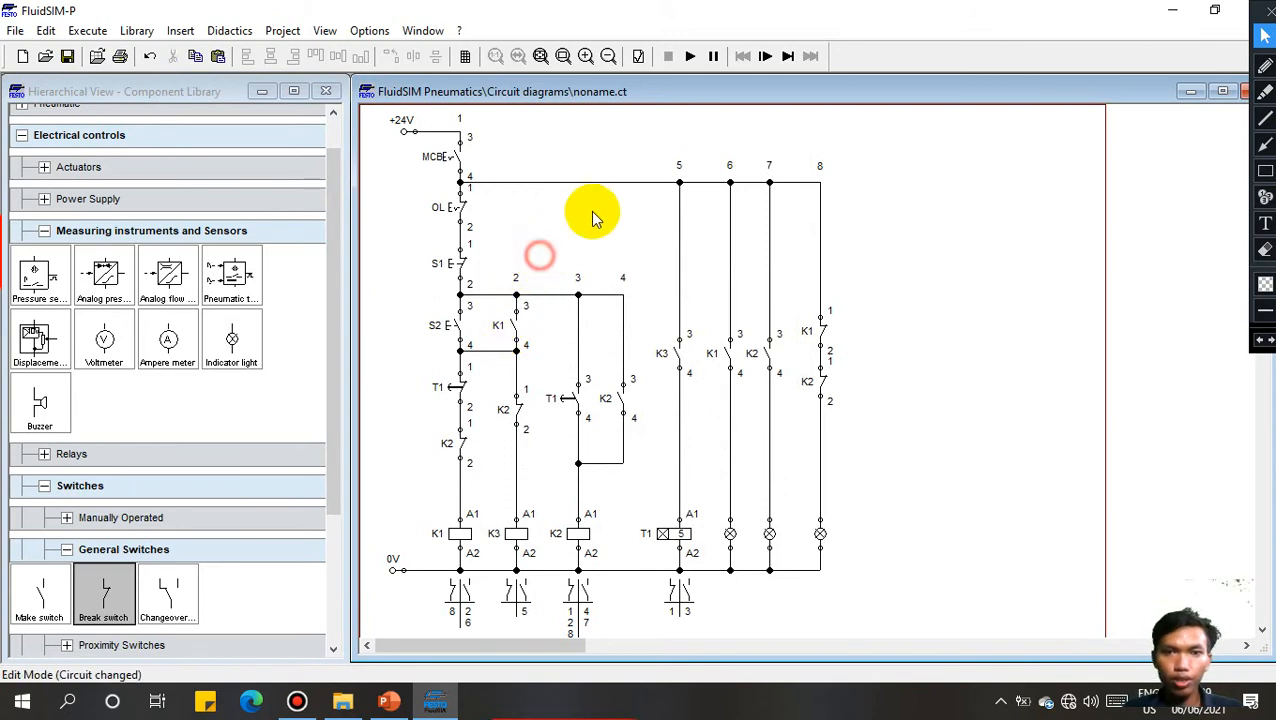
Step: Simulate the circuit by closing MCB and operating S2 to check the timed changeover from K1 to K2
click(692, 56)
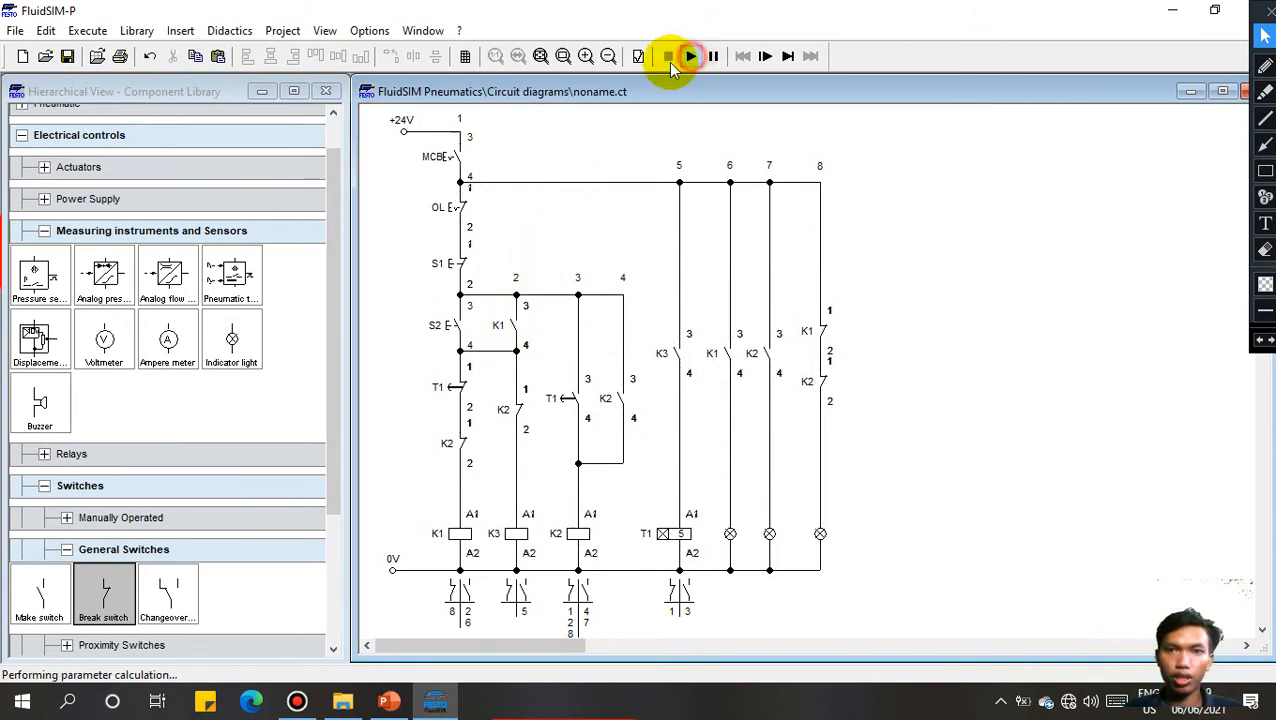
click(443, 140)
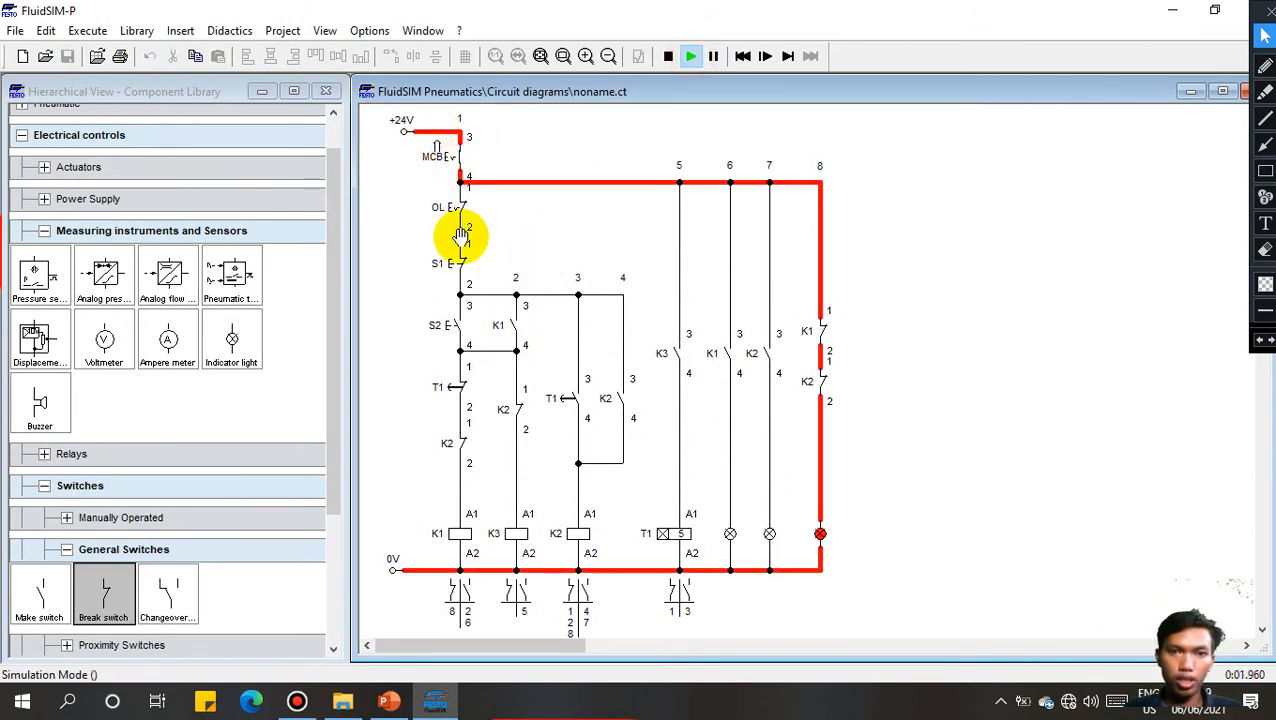
click(463, 312)
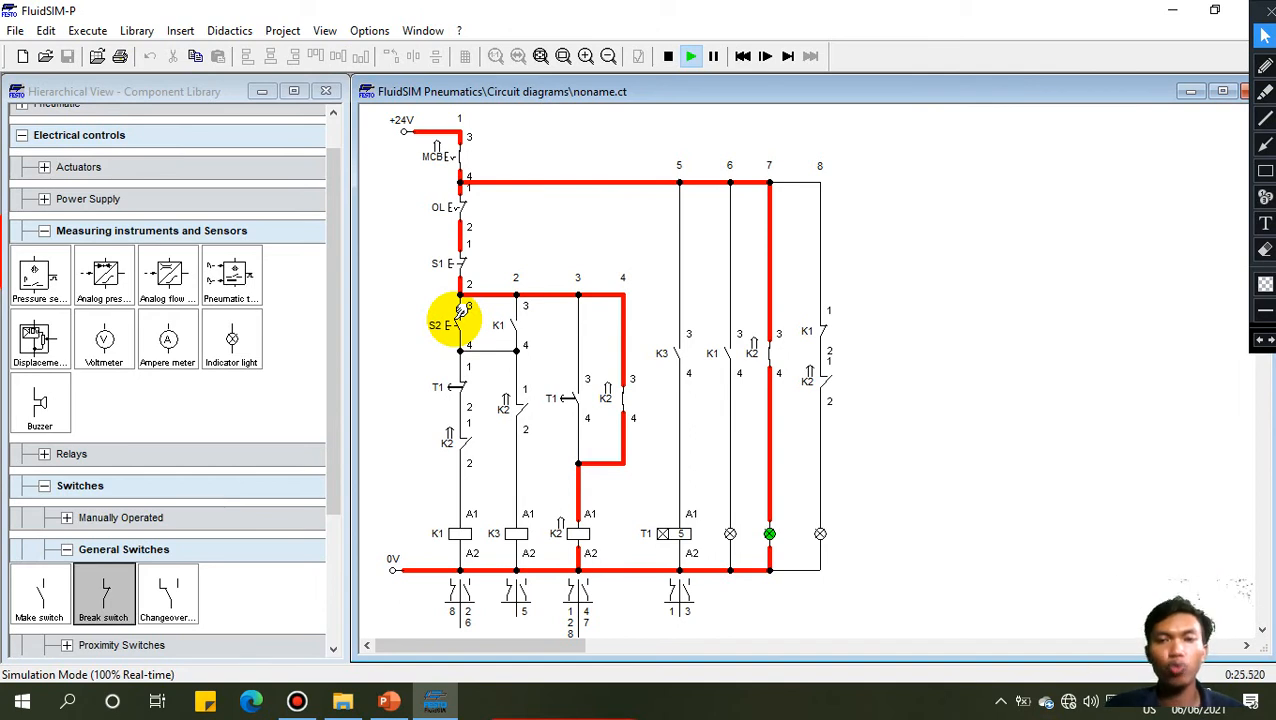
click(461, 318)
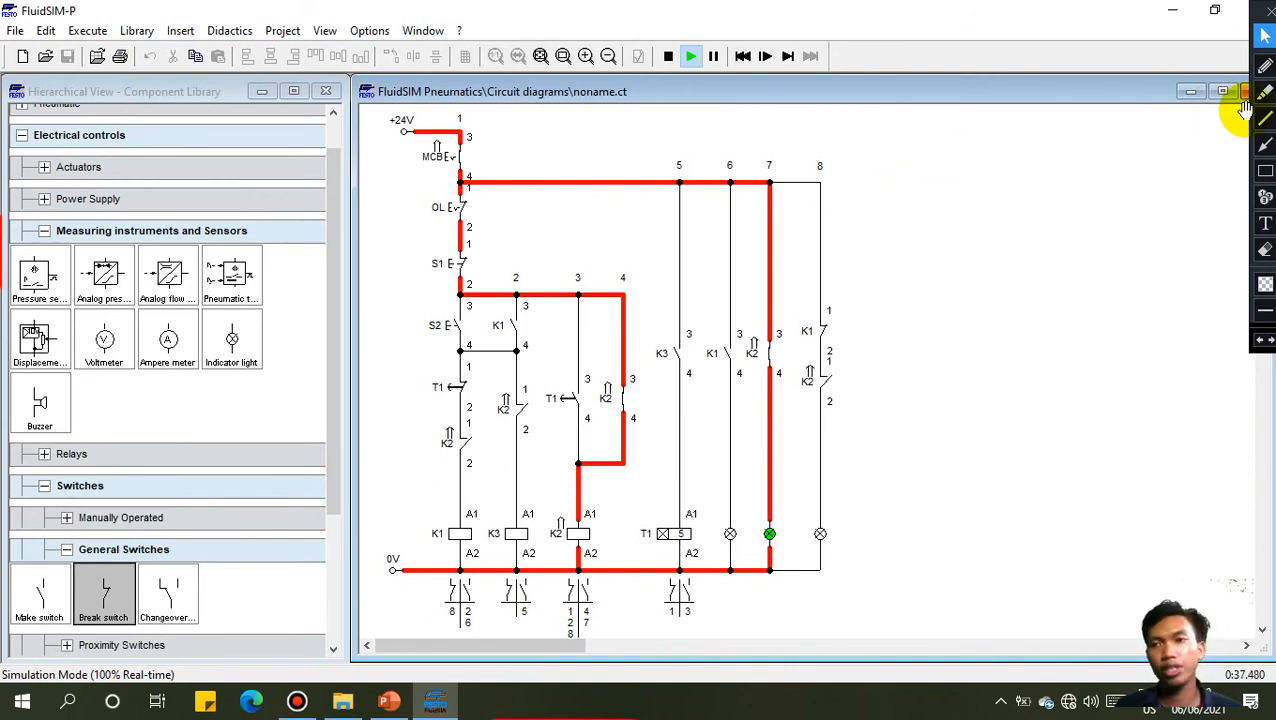
Step: Annotate the timer in red pen by circling T1, writing and circling "10 - 15" above it, and drawing a line across
click(1265, 66)
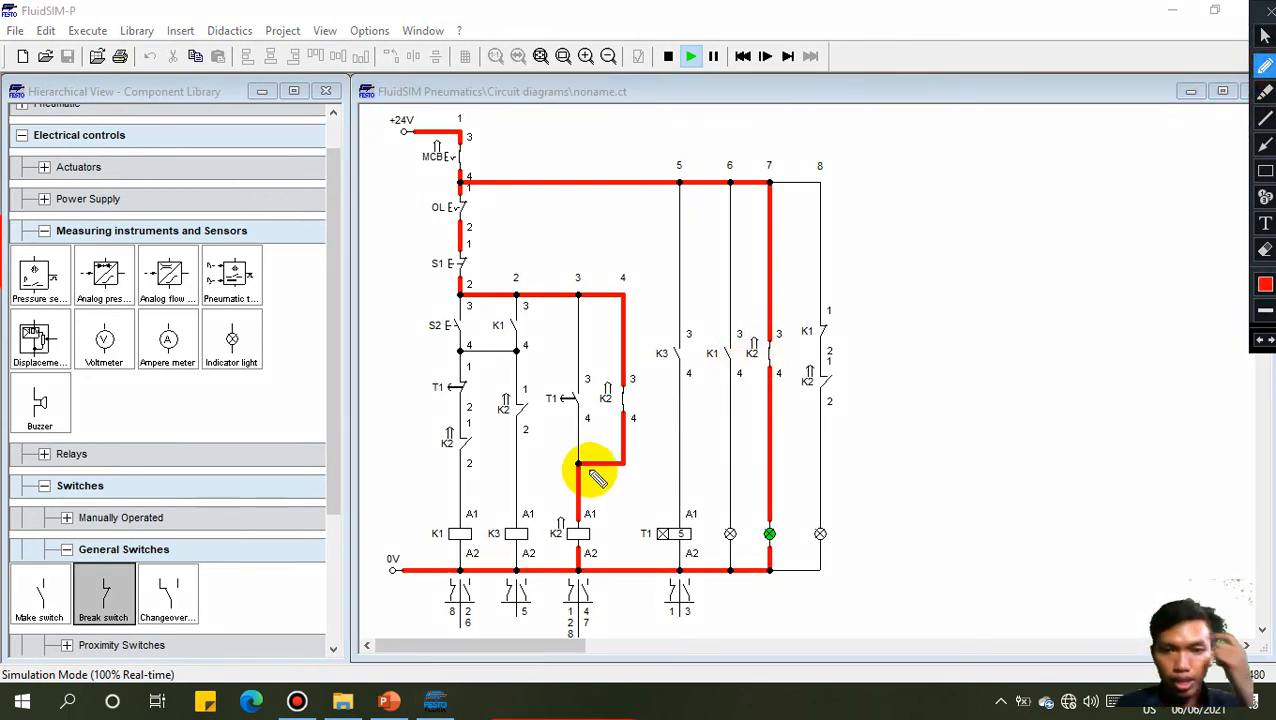
mouse_move(690, 505)
mouse_down()
mouse_move(636, 545)
mouse_move(698, 545)
mouse_move(660, 497)
mouse_move(672, 497)
mouse_up()
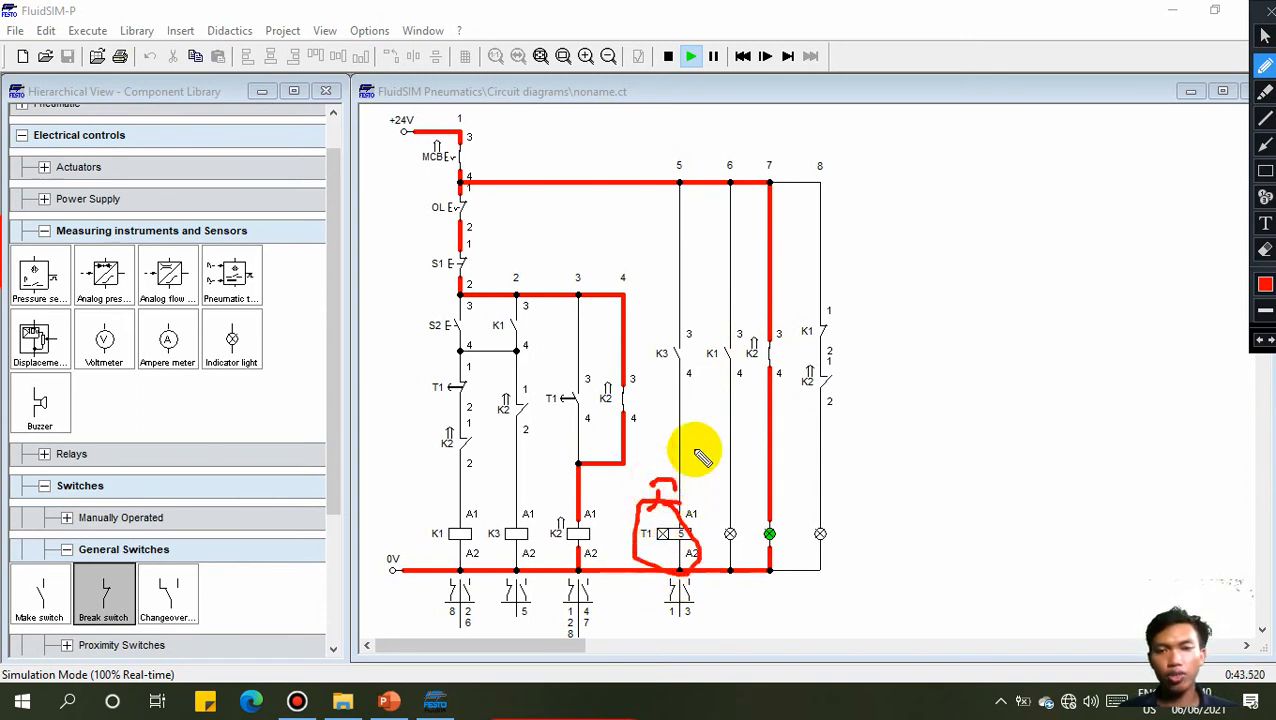
mouse_move(646, 419)
mouse_down()
mouse_move(746, 393)
mouse_move(649, 370)
mouse_up()
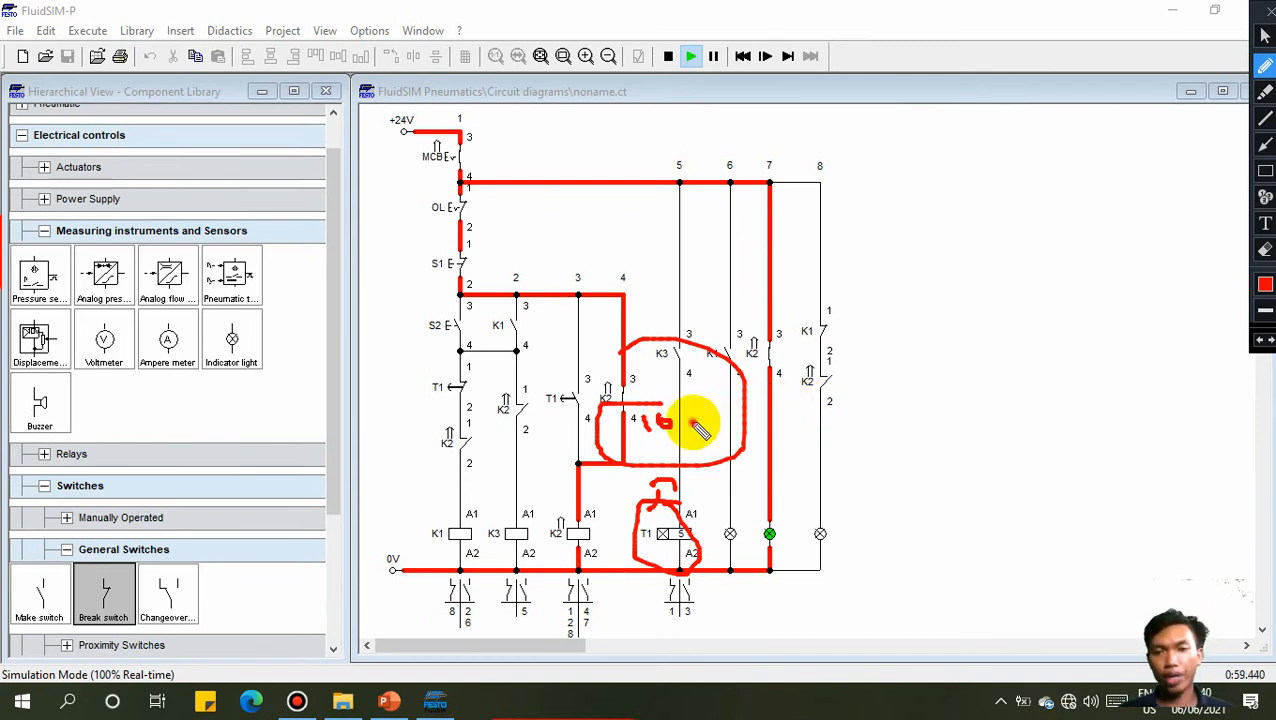
drag(693, 421, 701, 418)
drag(710, 403, 717, 411)
mouse_move(732, 401)
mouse_down()
mouse_move(749, 365)
mouse_move(806, 450)
mouse_move(716, 410)
mouse_up()
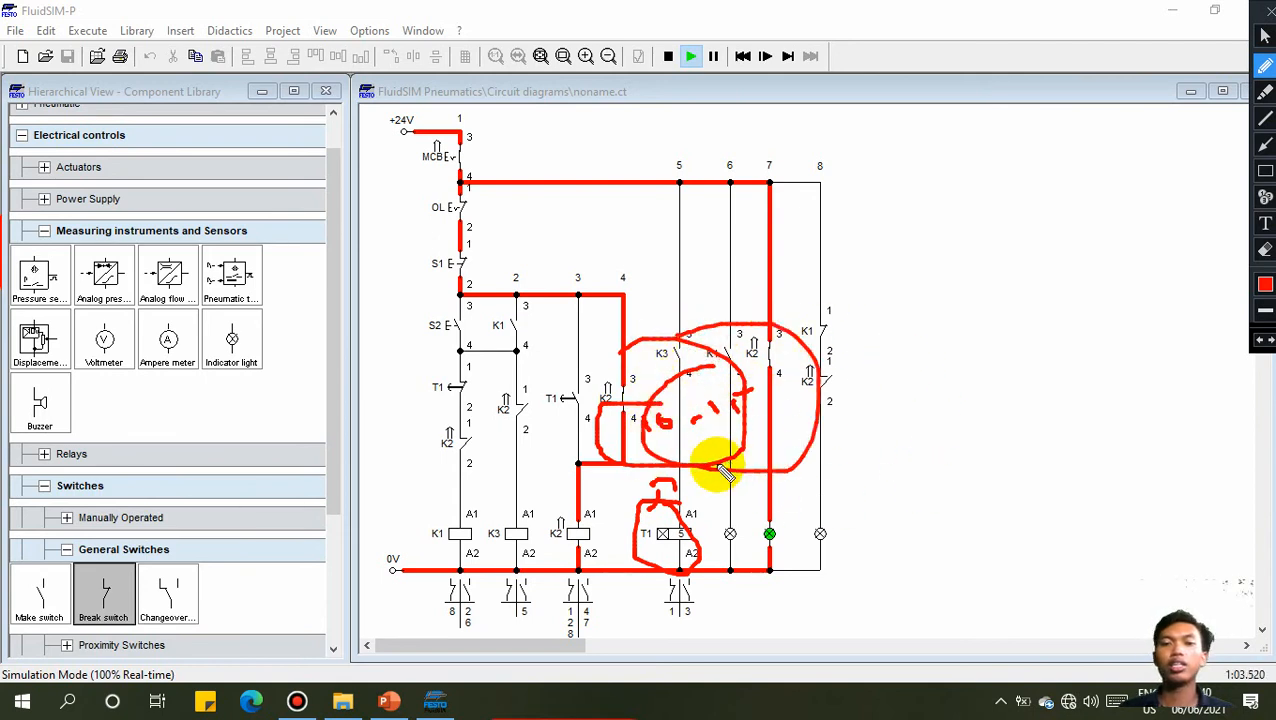
drag(655, 471, 842, 391)
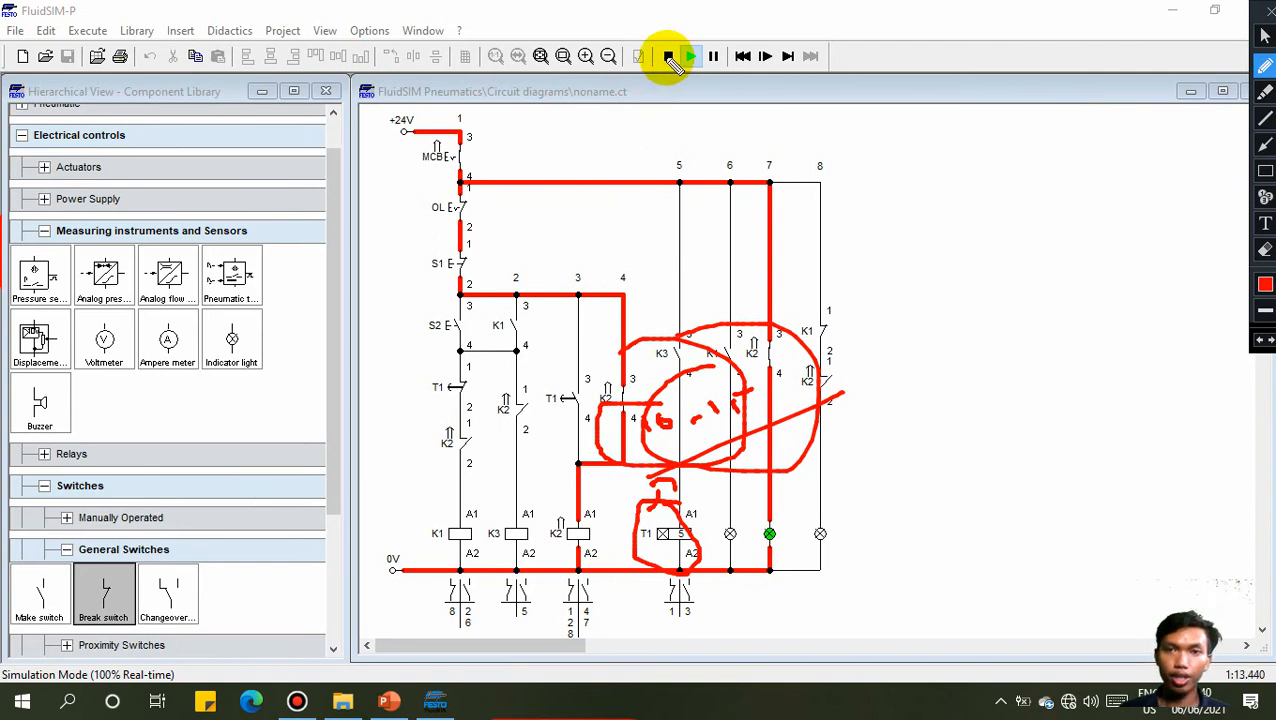
Step: Restart the simulation, close MCB and operate S2 to check the starting sequence again
click(1264, 36)
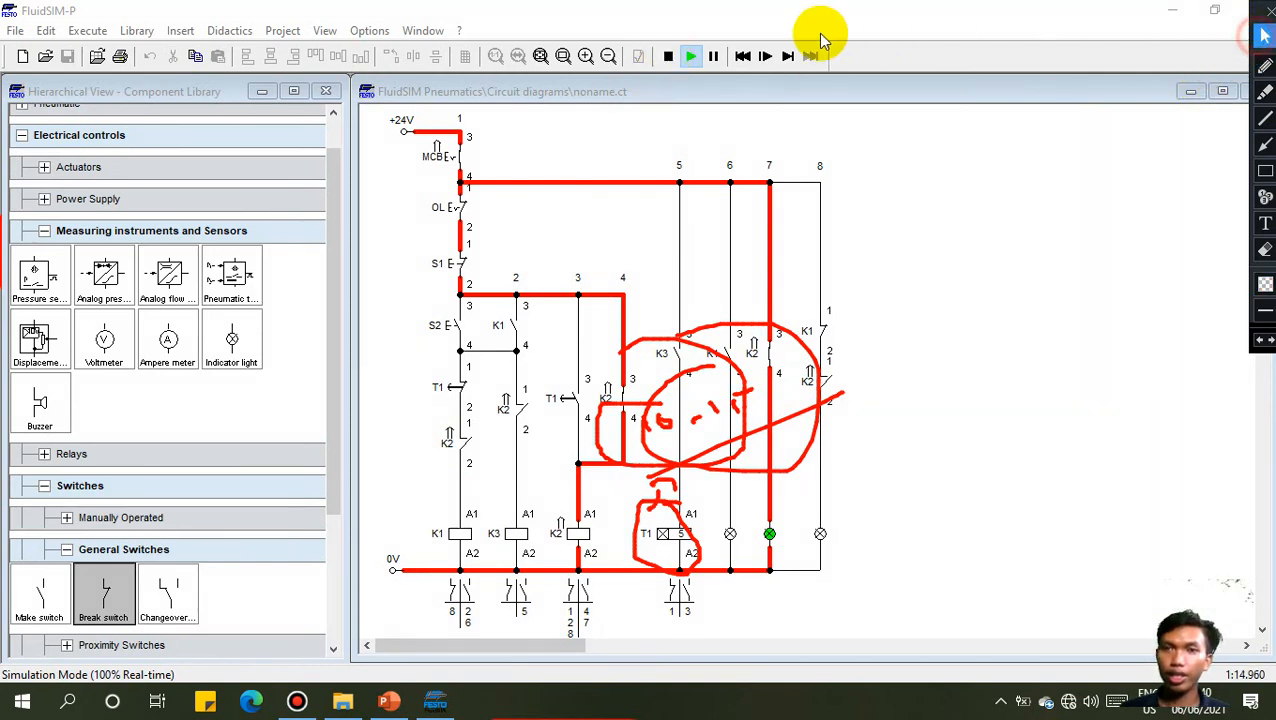
click(669, 56)
click(689, 56)
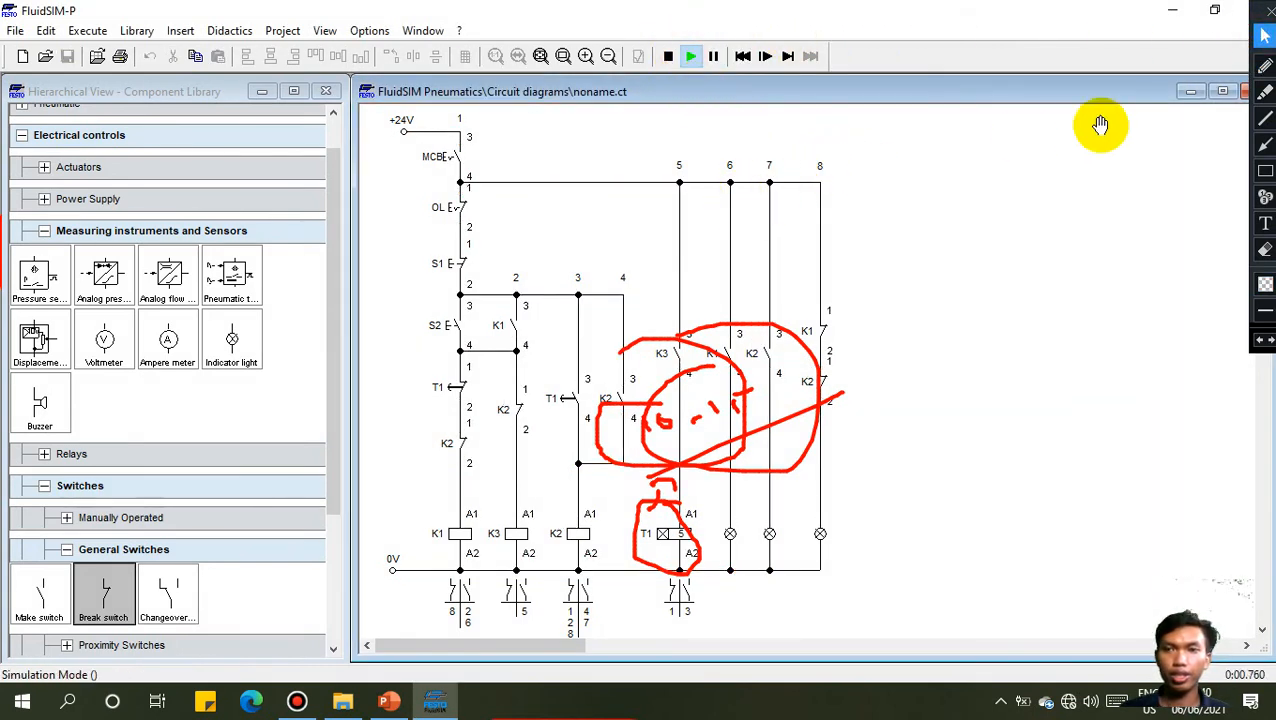
click(460, 154)
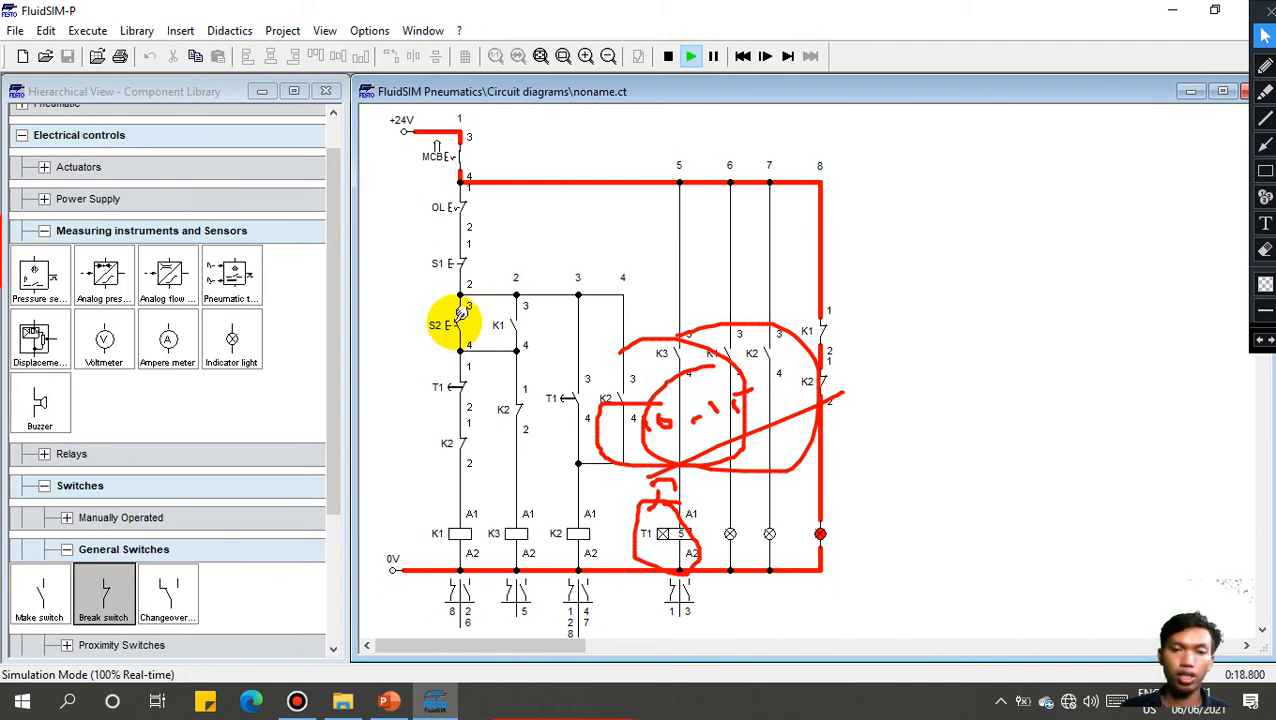
click(460, 313)
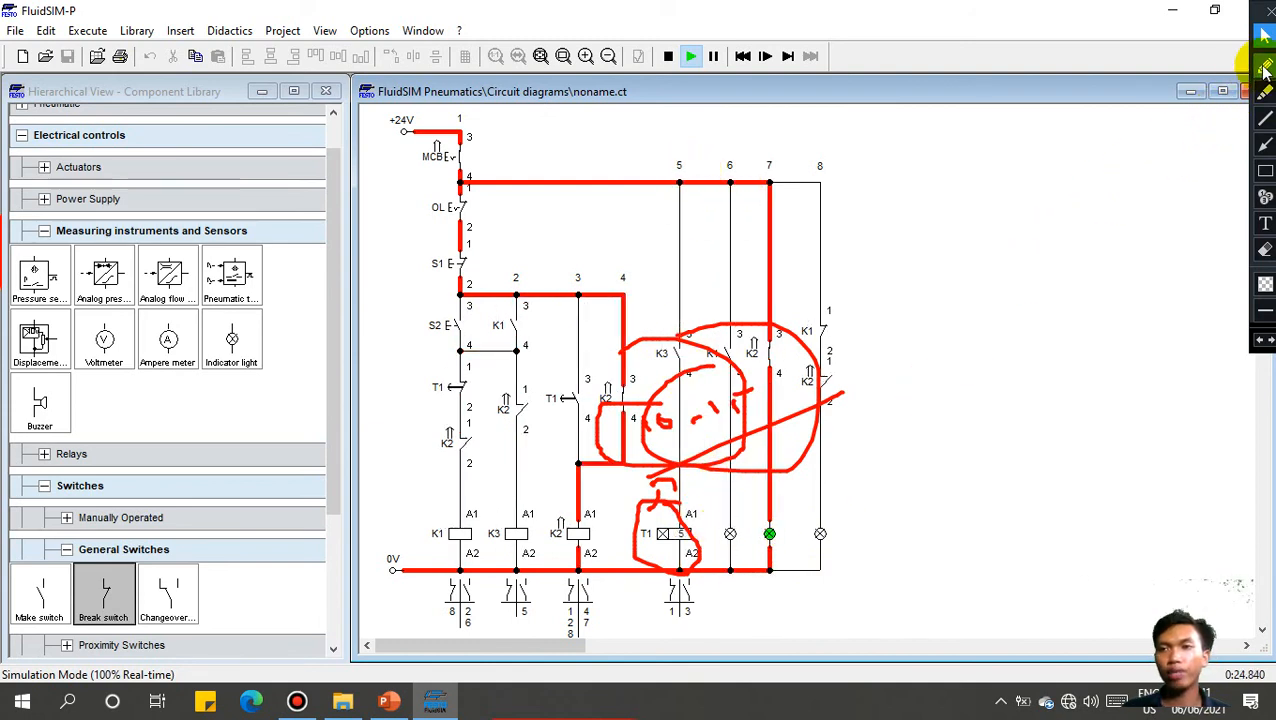
Step: Outline the K1 and K2 branches and timer T1 in red pen, adding a "P" with an arrow for each branch
click(1265, 65)
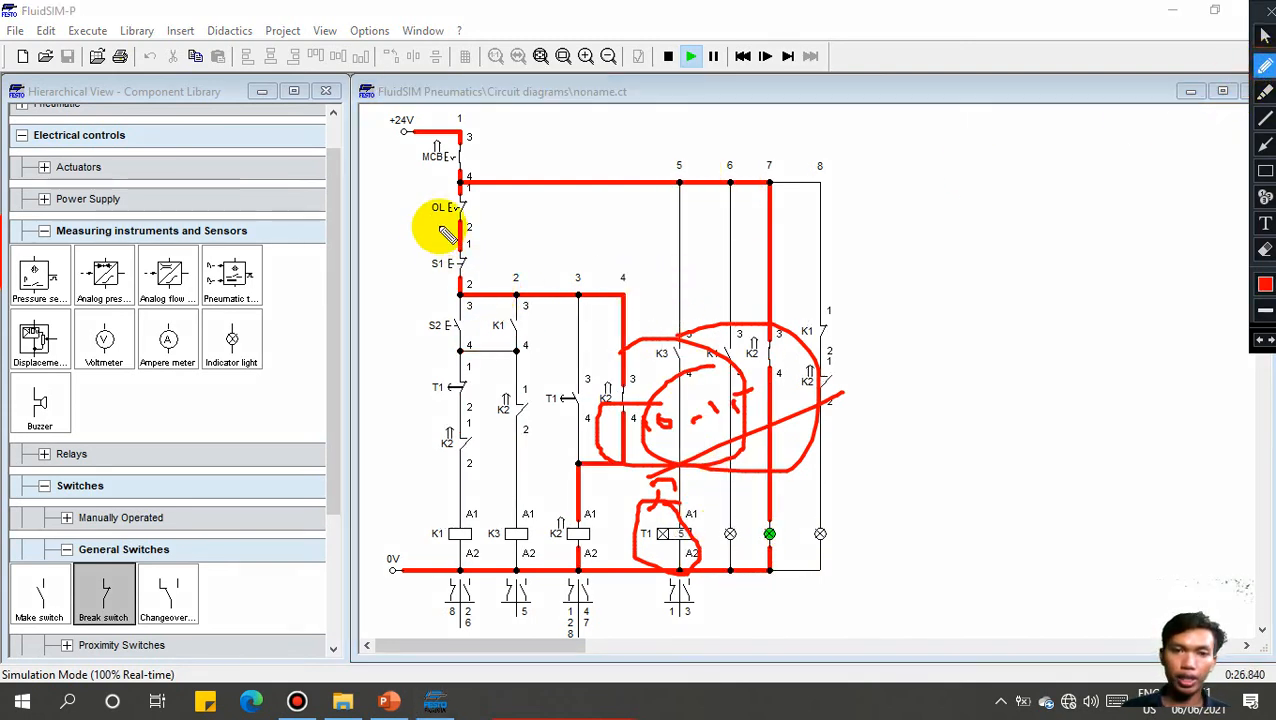
mouse_move(437, 228)
mouse_down()
mouse_move(423, 512)
mouse_move(433, 575)
mouse_move(485, 580)
mouse_move(504, 513)
mouse_move(493, 399)
mouse_move(551, 326)
mouse_move(484, 256)
mouse_move(416, 236)
mouse_up()
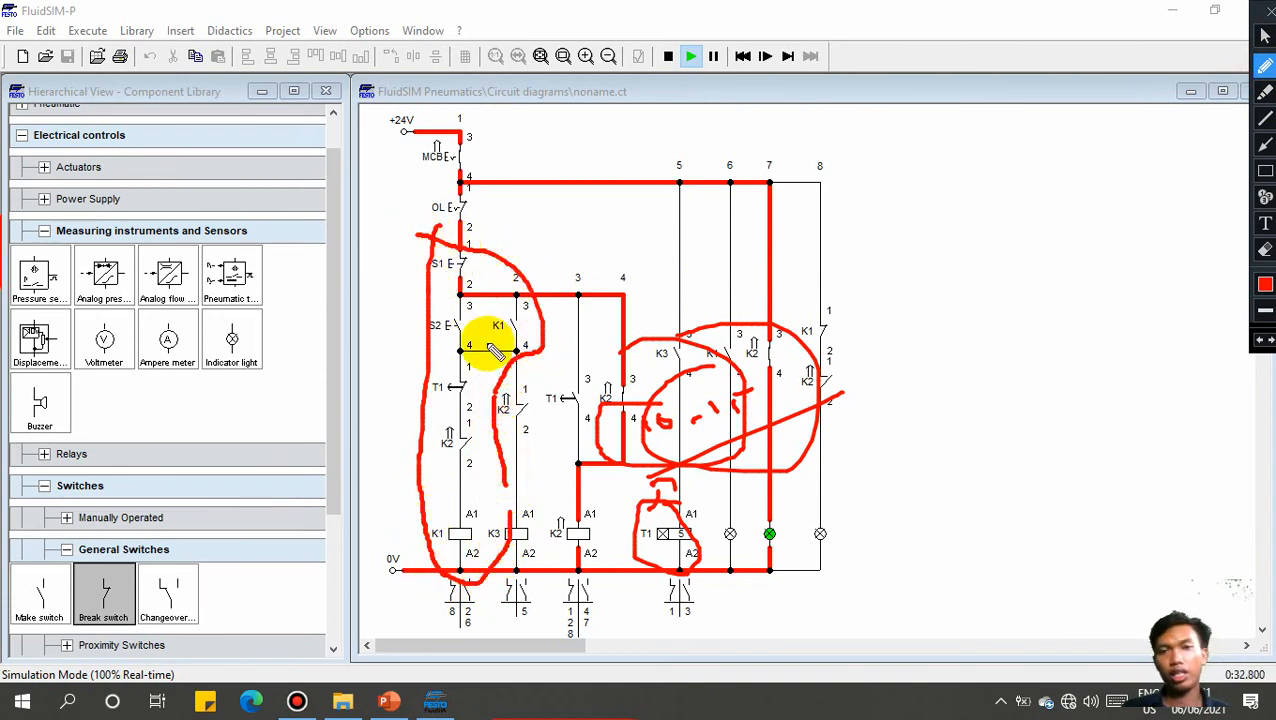
drag(498, 271, 515, 255)
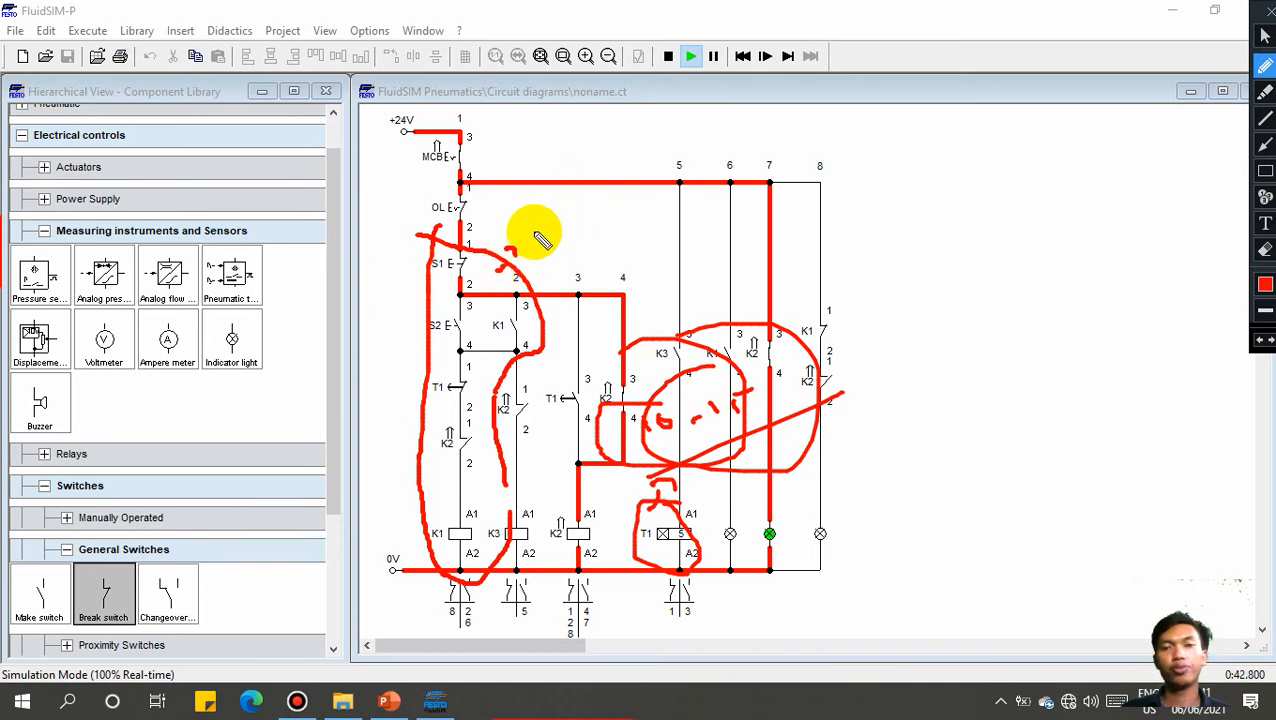
mouse_move(547, 251)
mouse_down()
mouse_move(530, 214)
mouse_move(544, 208)
mouse_move(542, 232)
mouse_move(585, 203)
mouse_up()
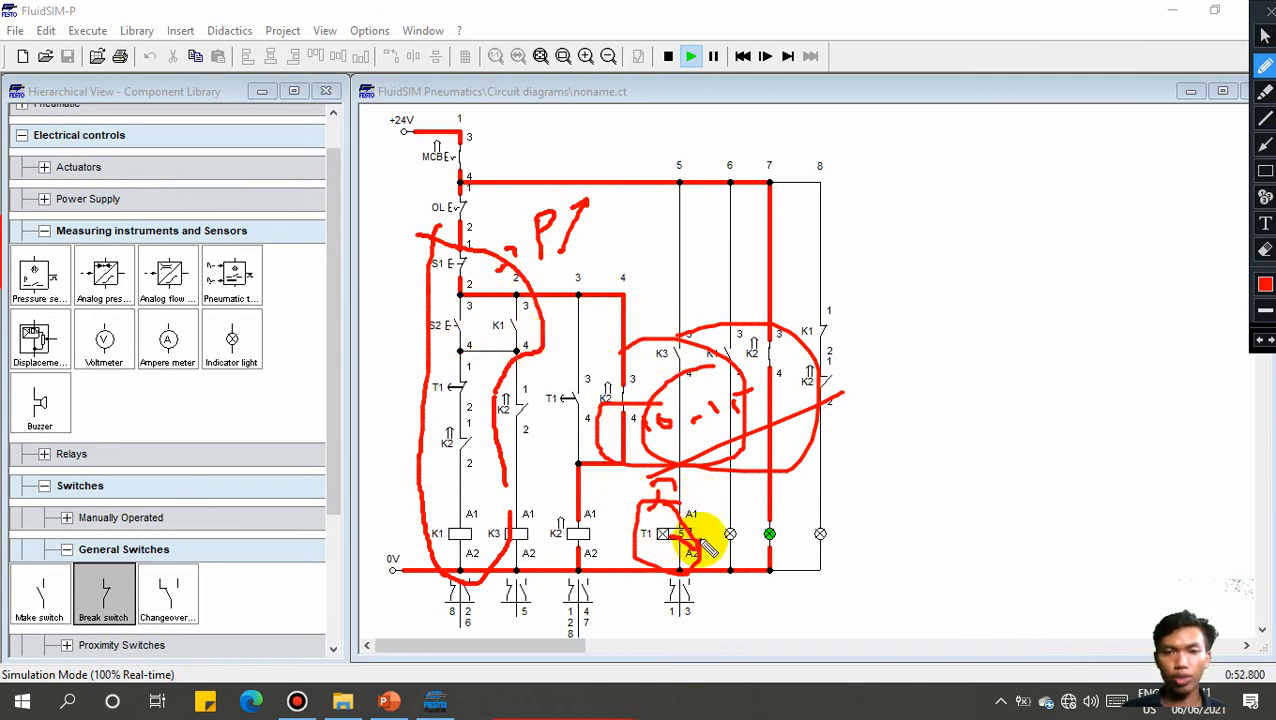
mouse_move(683, 541)
mouse_down()
mouse_move(621, 541)
mouse_move(661, 521)
mouse_move(645, 538)
mouse_up()
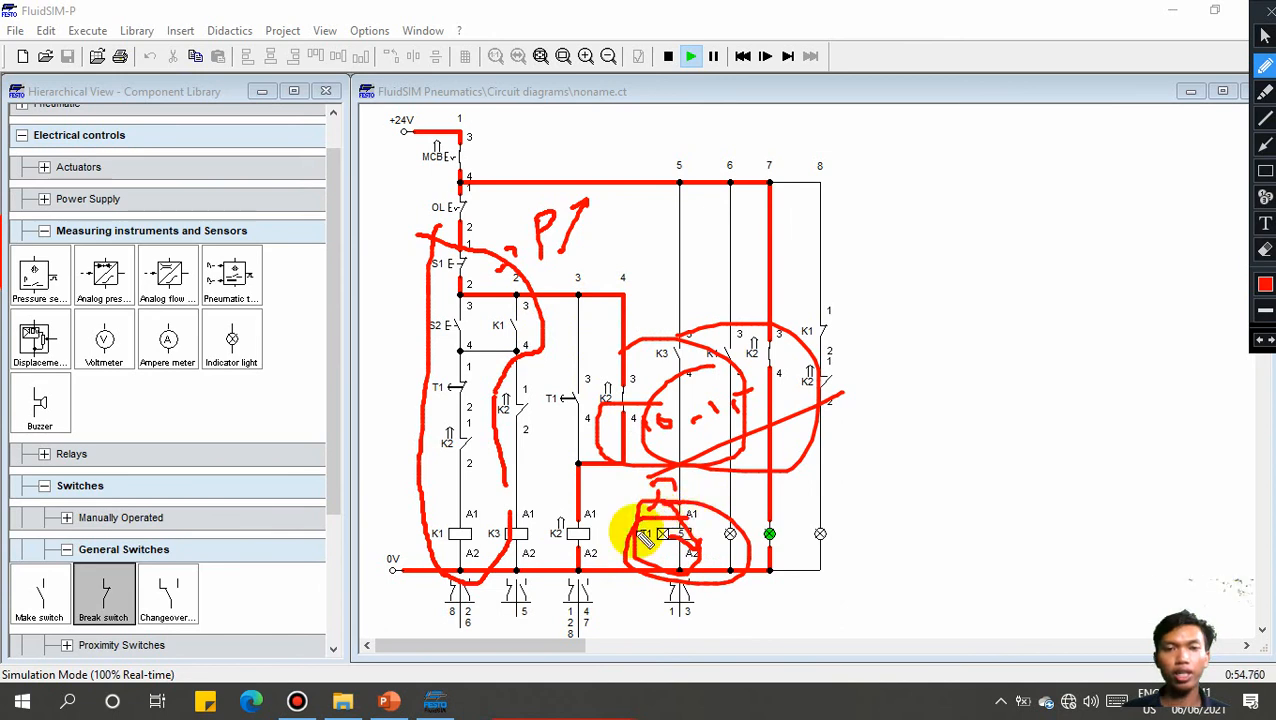
mouse_move(545, 503)
mouse_down()
mouse_move(545, 537)
mouse_move(615, 585)
mouse_move(660, 365)
mouse_move(640, 268)
mouse_move(428, 288)
mouse_move(518, 347)
mouse_move(565, 360)
mouse_move(555, 520)
mouse_up()
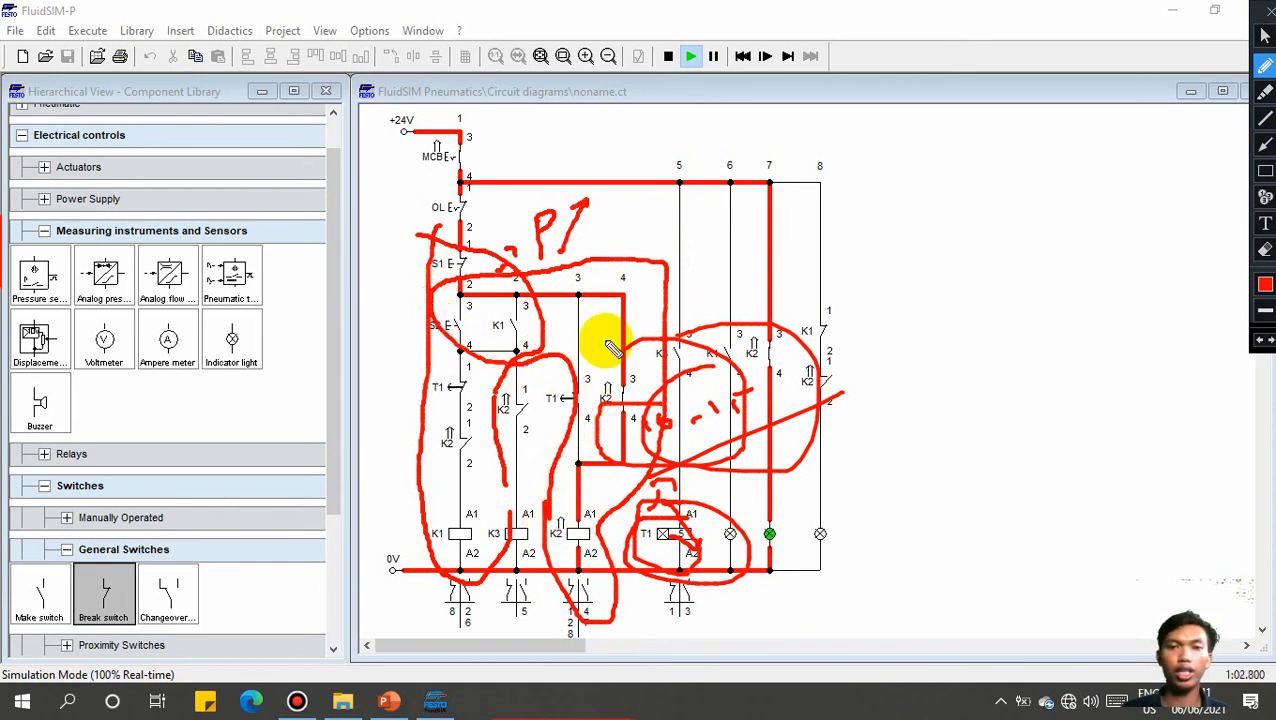
mouse_move(598, 322)
mouse_down()
mouse_move(668, 206)
mouse_move(678, 230)
mouse_move(697, 220)
mouse_move(731, 242)
mouse_up()
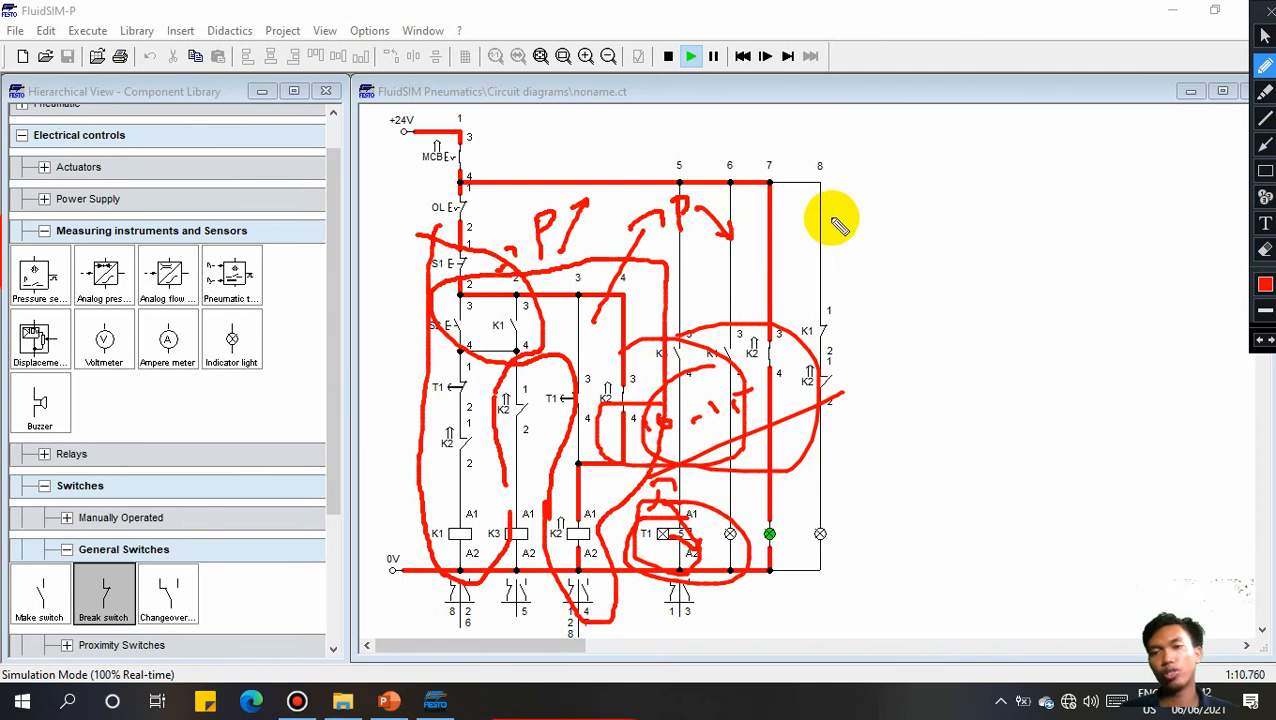
Step: Sketch a glowing lamp beside the circuit and write "50% - 100%" below it in red pen
mouse_move(876, 198)
mouse_down()
mouse_move(903, 234)
mouse_move(847, 193)
mouse_move(860, 169)
mouse_move(921, 195)
mouse_up()
drag(924, 223, 923, 239)
drag(834, 219, 842, 225)
drag(815, 182, 868, 205)
mouse_move(882, 312)
mouse_down()
mouse_move(892, 343)
mouse_move(897, 314)
mouse_move(922, 333)
mouse_move(916, 316)
mouse_move(959, 302)
mouse_up()
mouse_move(972, 300)
mouse_down()
mouse_move(953, 343)
mouse_move(1043, 334)
mouse_move(1061, 345)
mouse_up()
mouse_move(1097, 283)
mouse_down()
mouse_move(1092, 350)
mouse_move(1124, 336)
mouse_move(1113, 330)
mouse_move(1147, 300)
mouse_up()
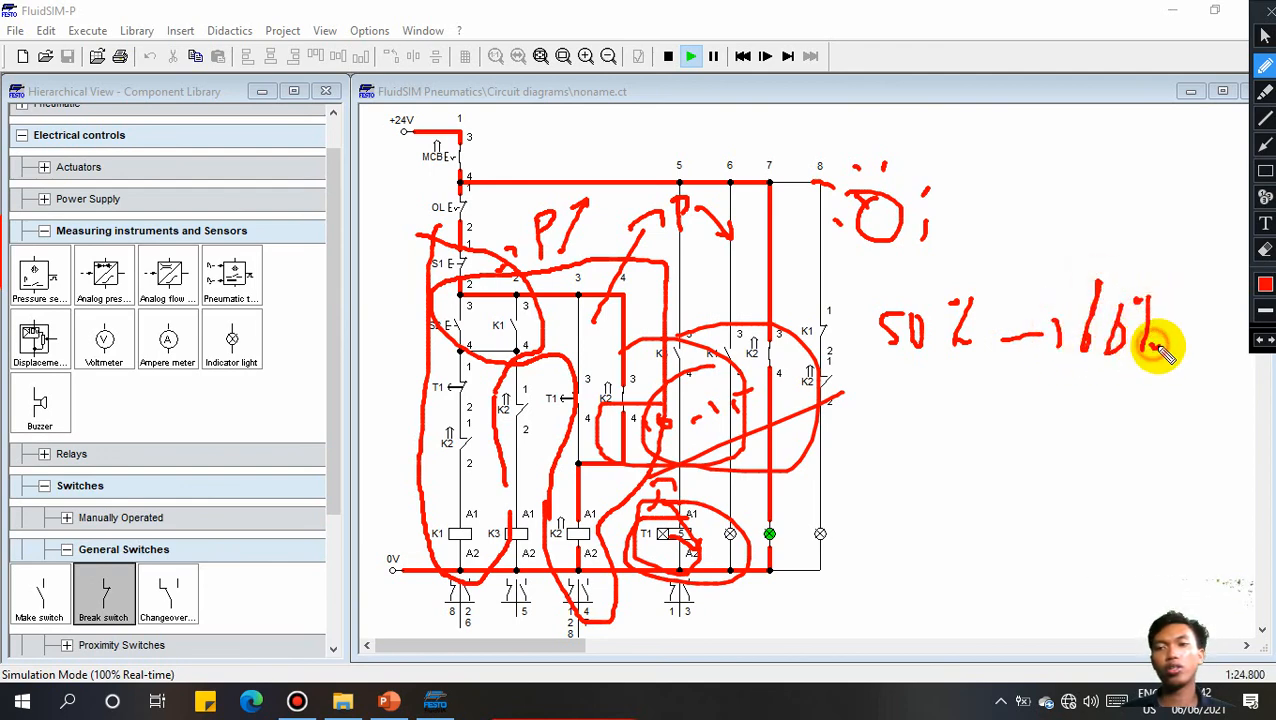
Step: Circle and underline the "50% - 100%" note and draw lines connecting the lamp sketch to both percentages
mouse_move(1078, 255)
mouse_down()
mouse_move(854, 379)
mouse_move(968, 285)
mouse_up()
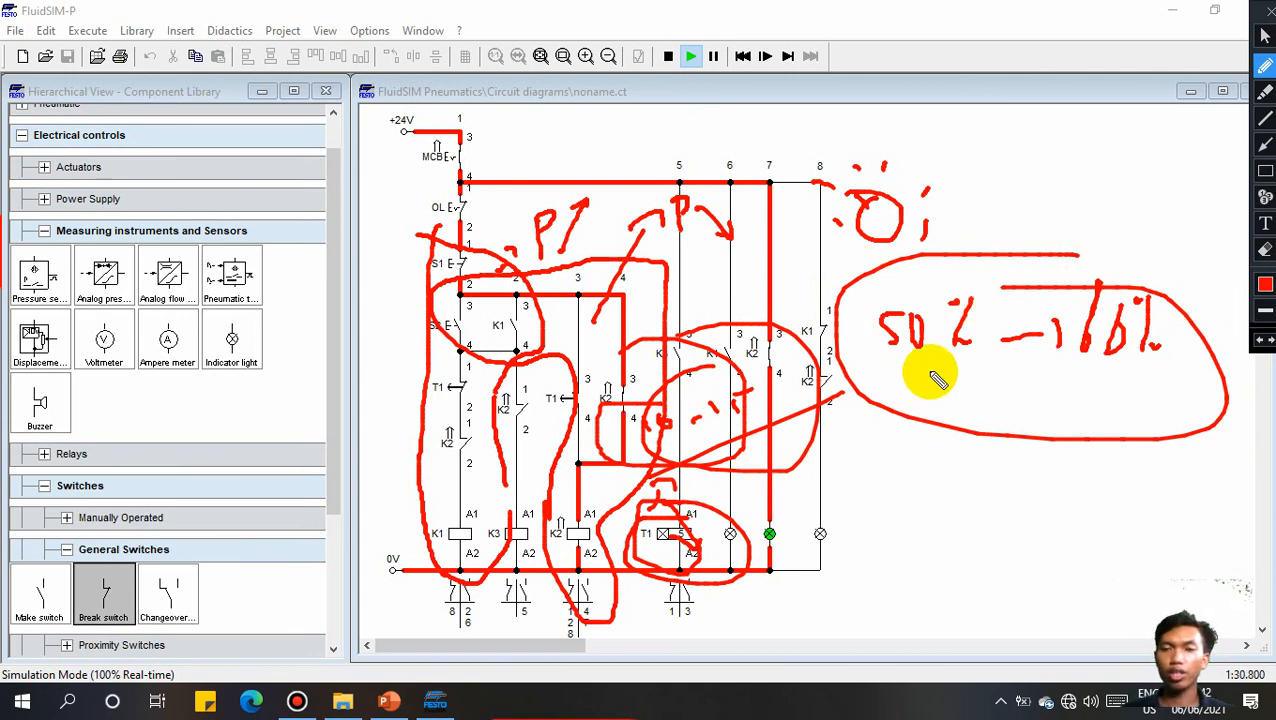
drag(873, 371, 1166, 367)
drag(873, 238, 864, 343)
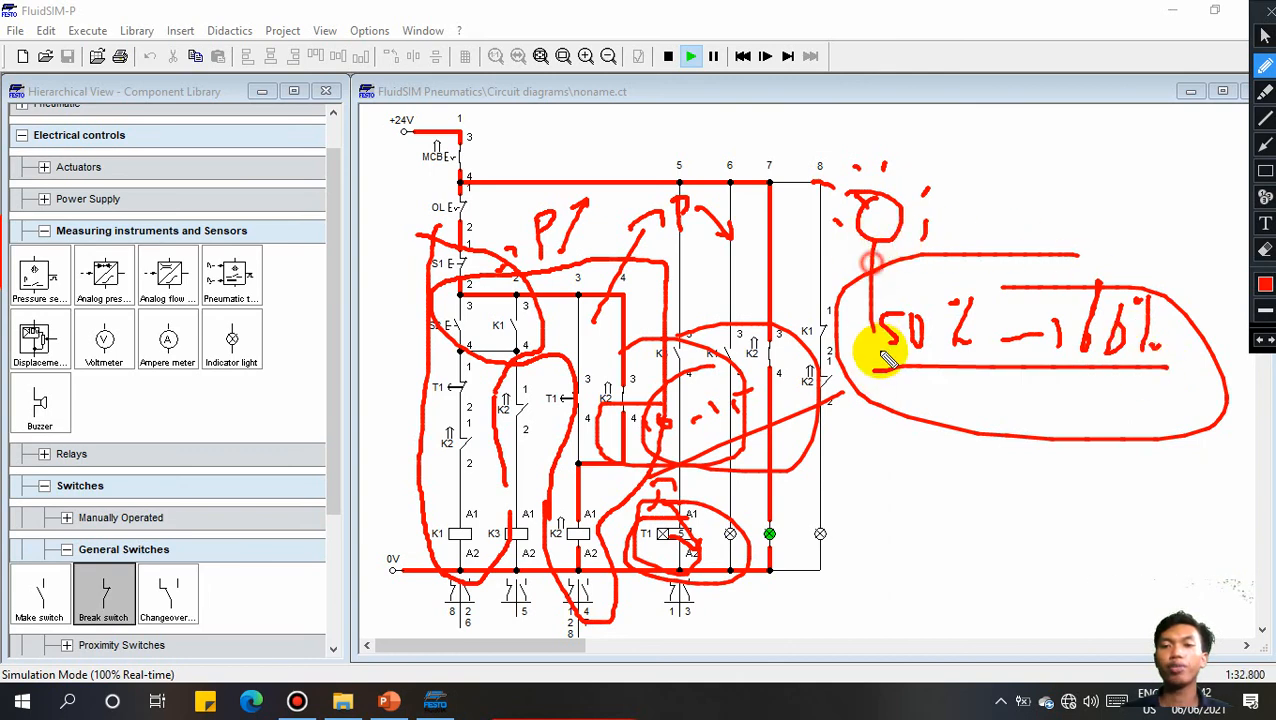
mouse_move(884, 244)
mouse_down()
mouse_move(1131, 254)
mouse_move(1153, 331)
mouse_up()
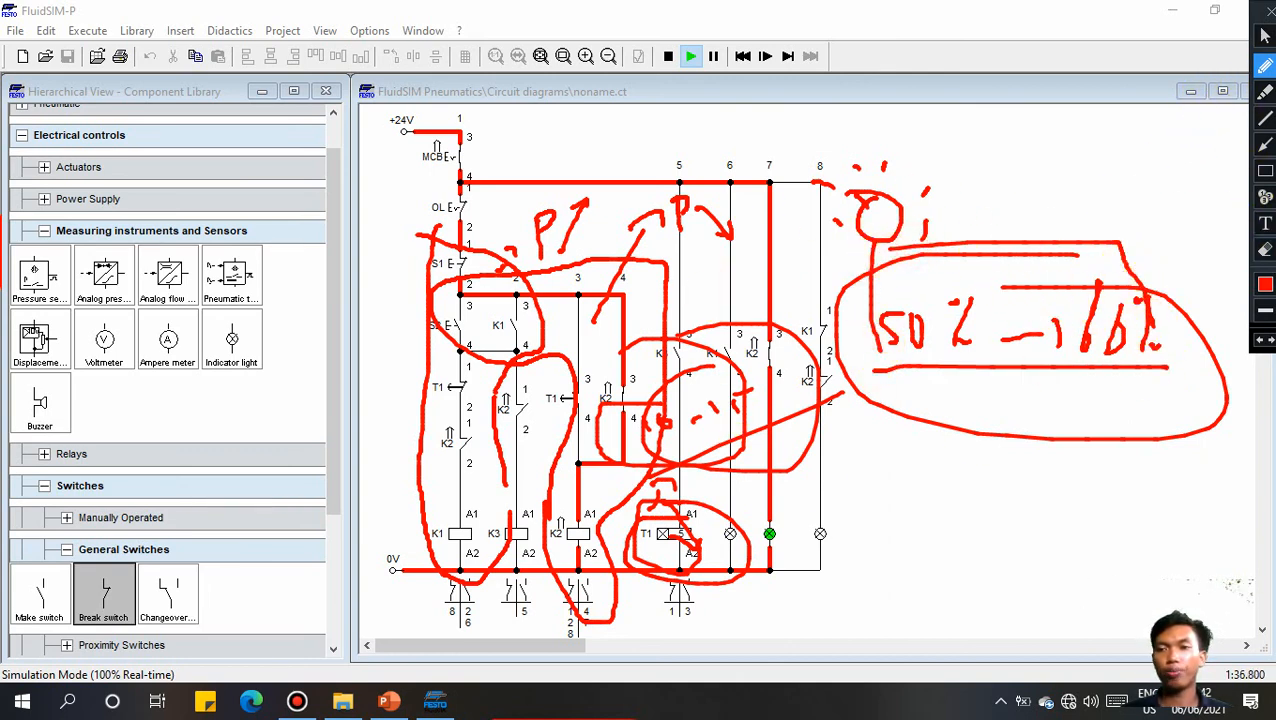
Step: Erase all the red pen annotations from the screen and return to the normal pointer
click(1267, 251)
mouse_move(1135, 643)
mouse_down()
mouse_move(928, 578)
mouse_move(245, 177)
mouse_move(170, 46)
mouse_up()
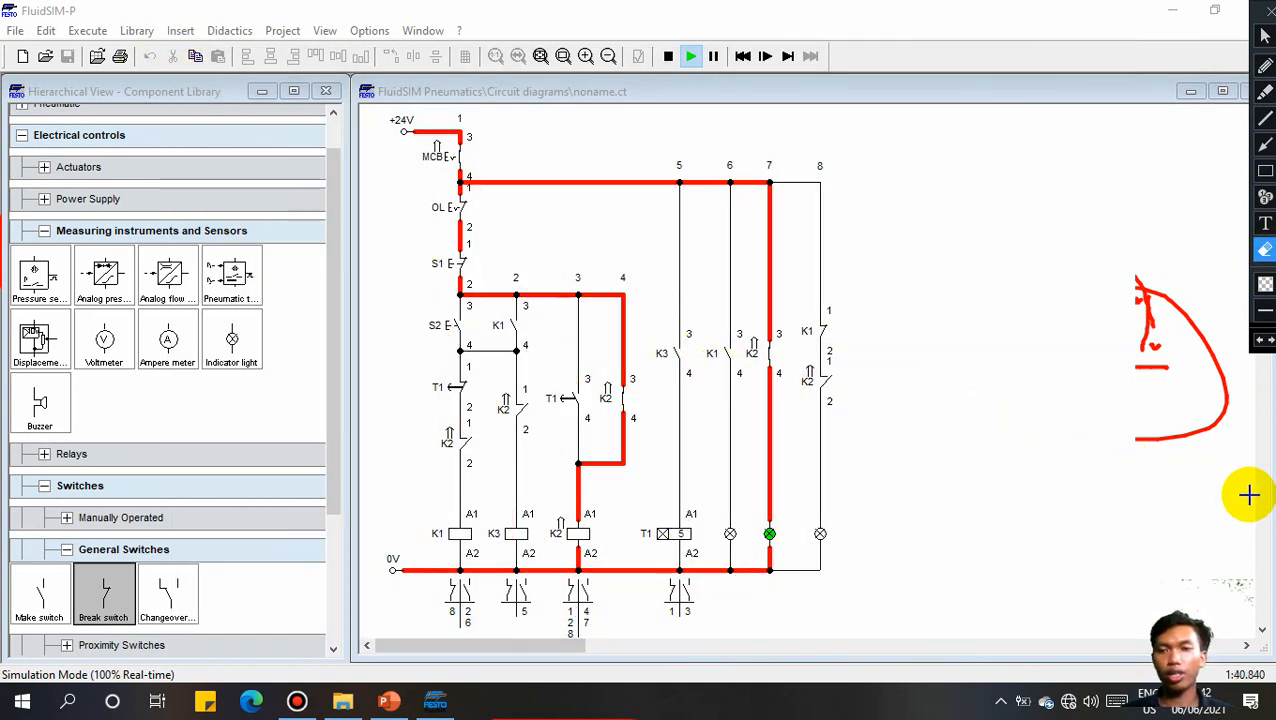
mouse_move(1246, 494)
mouse_down()
mouse_move(1041, 186)
mouse_move(1017, 188)
mouse_up()
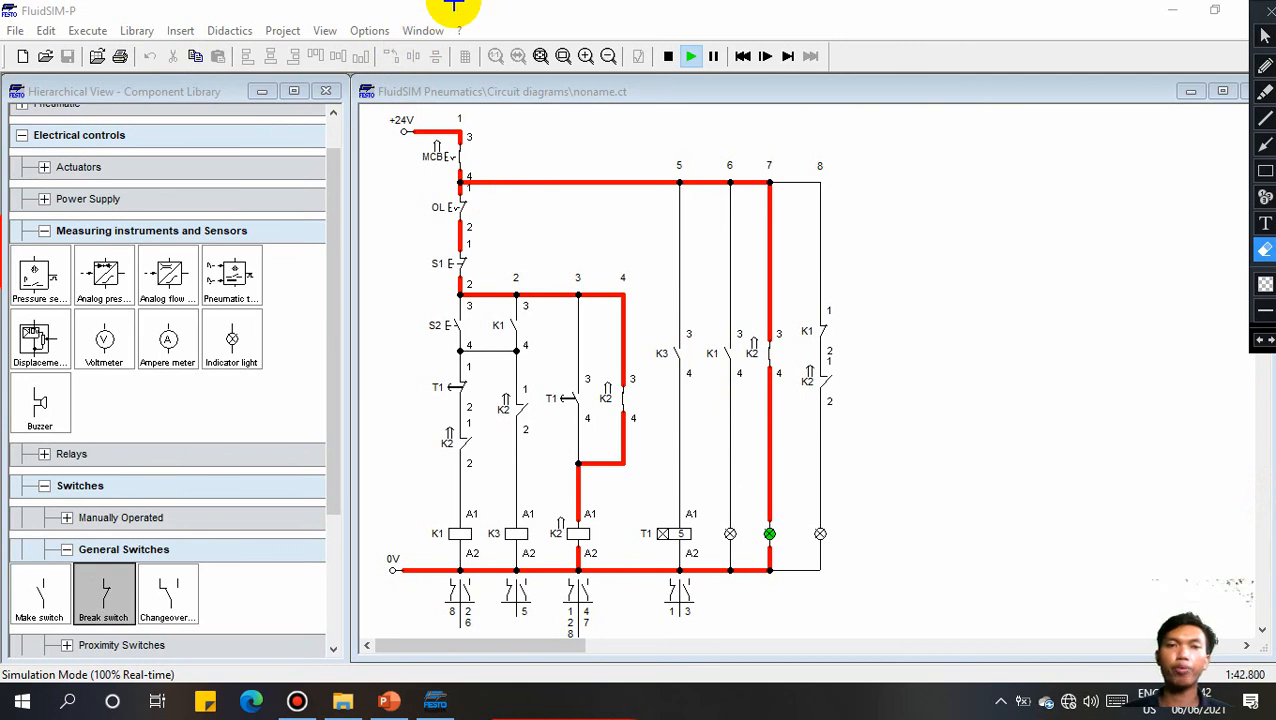
click(1263, 36)
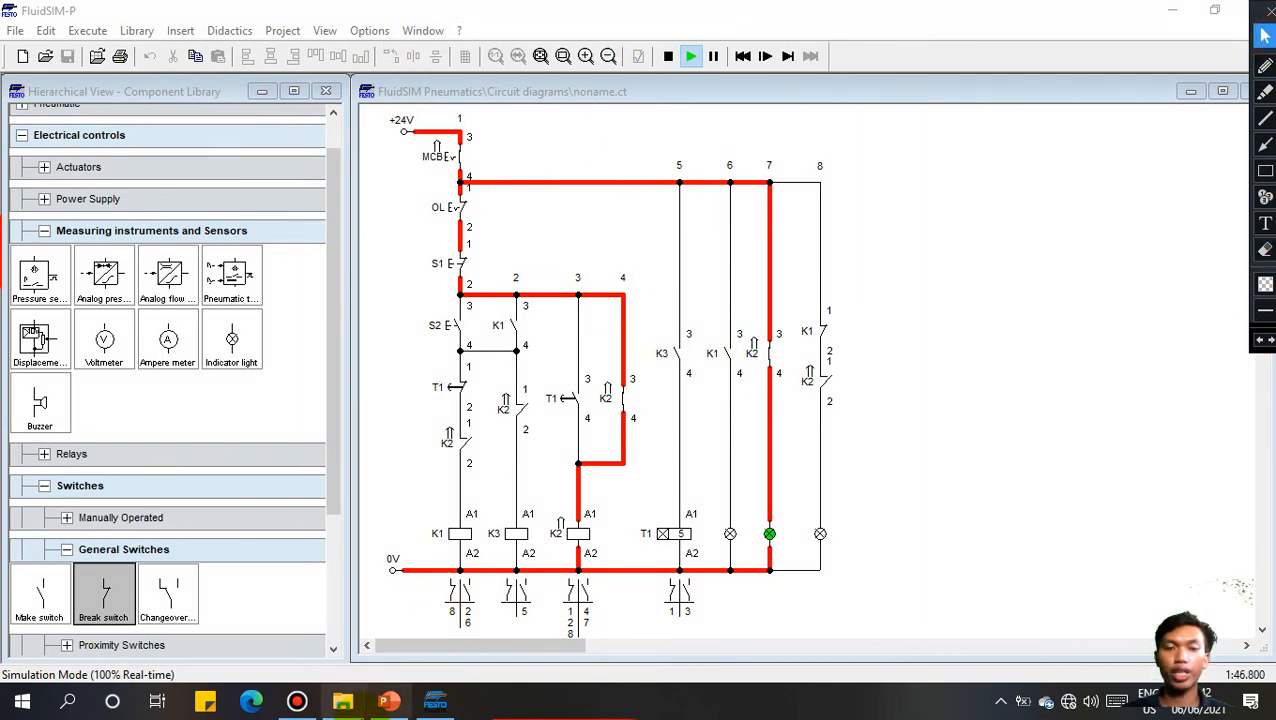
Step: Switch to the Autotransformer presentation in PowerPoint and show the closing "Thanks!" slide 7 as a full-screen slide show
click(386, 706)
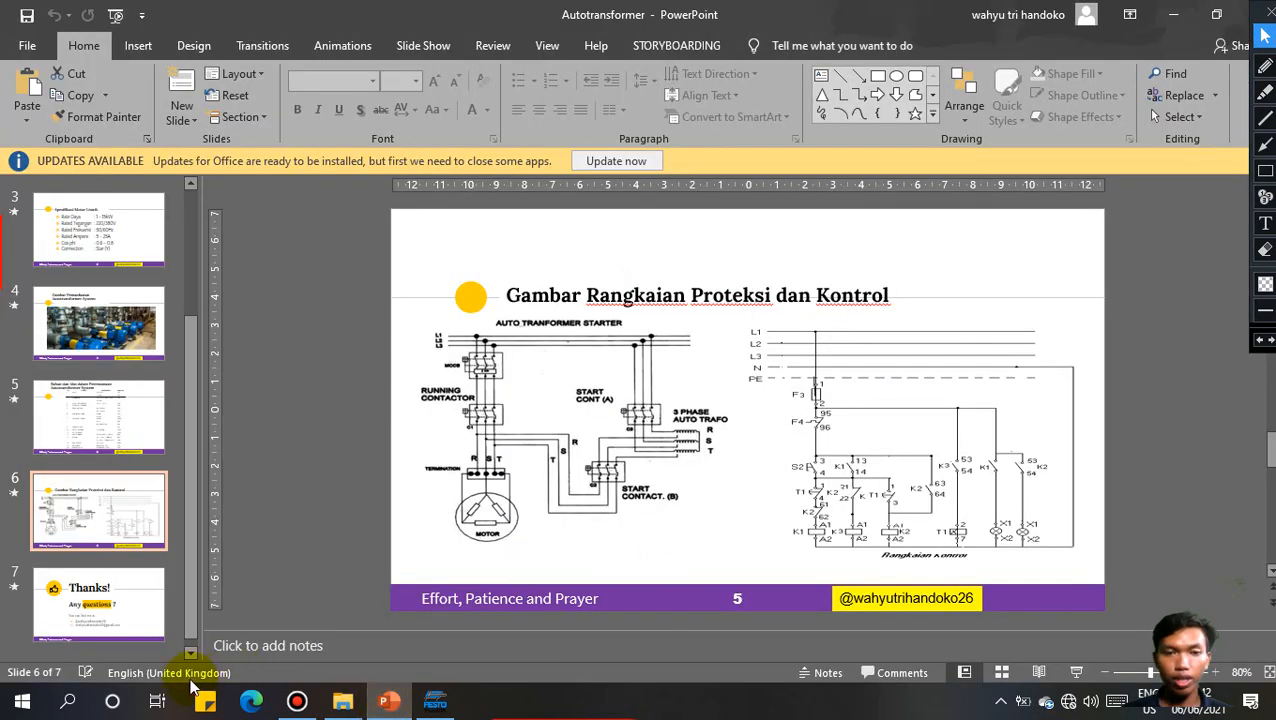
click(122, 607)
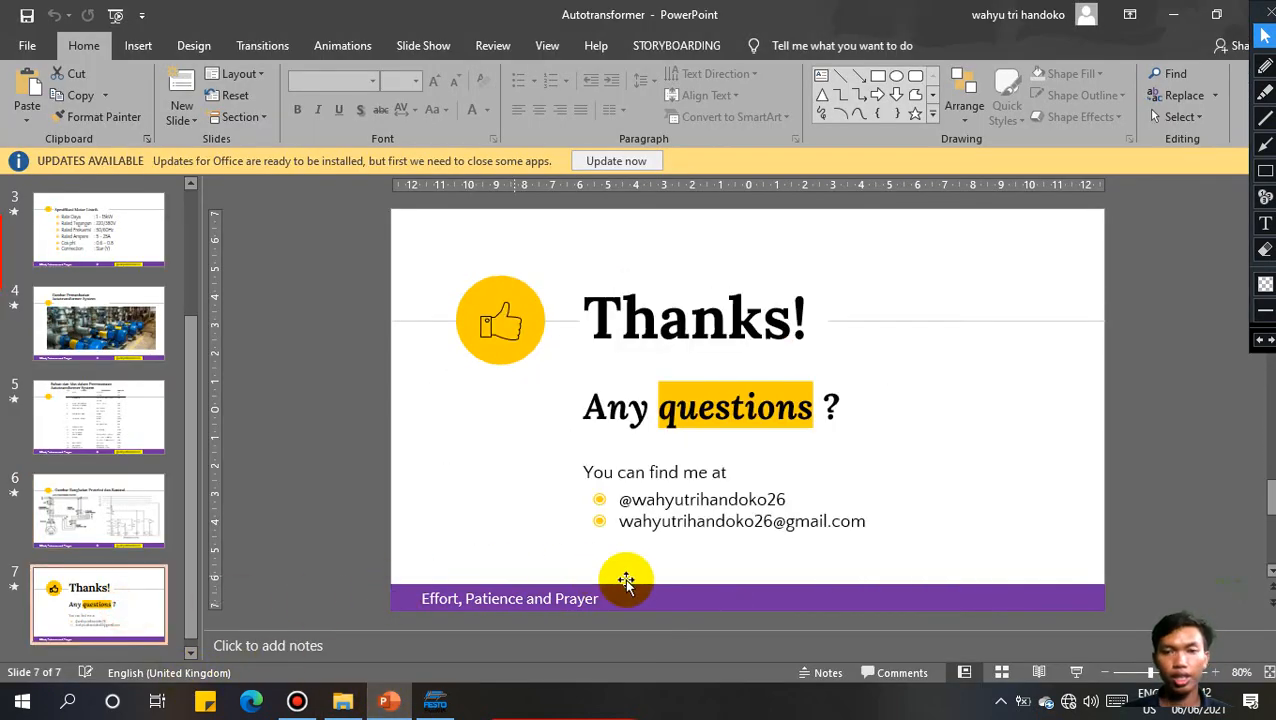
click(1070, 675)
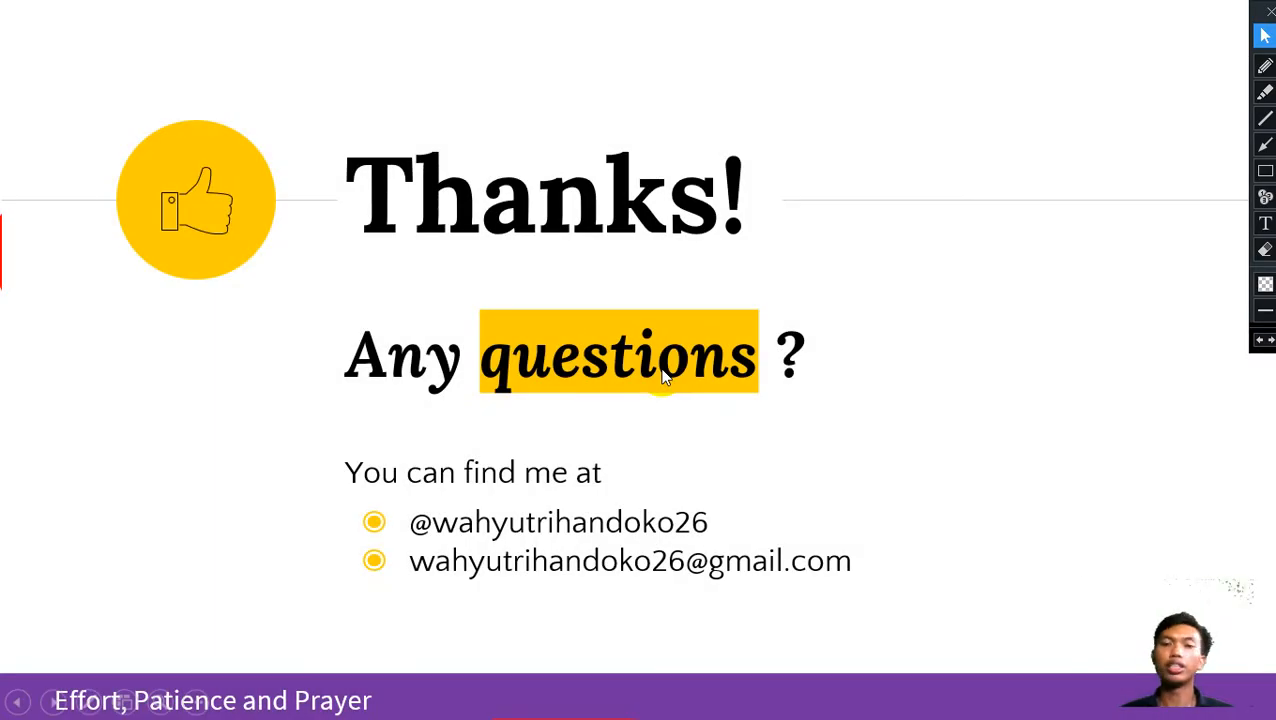